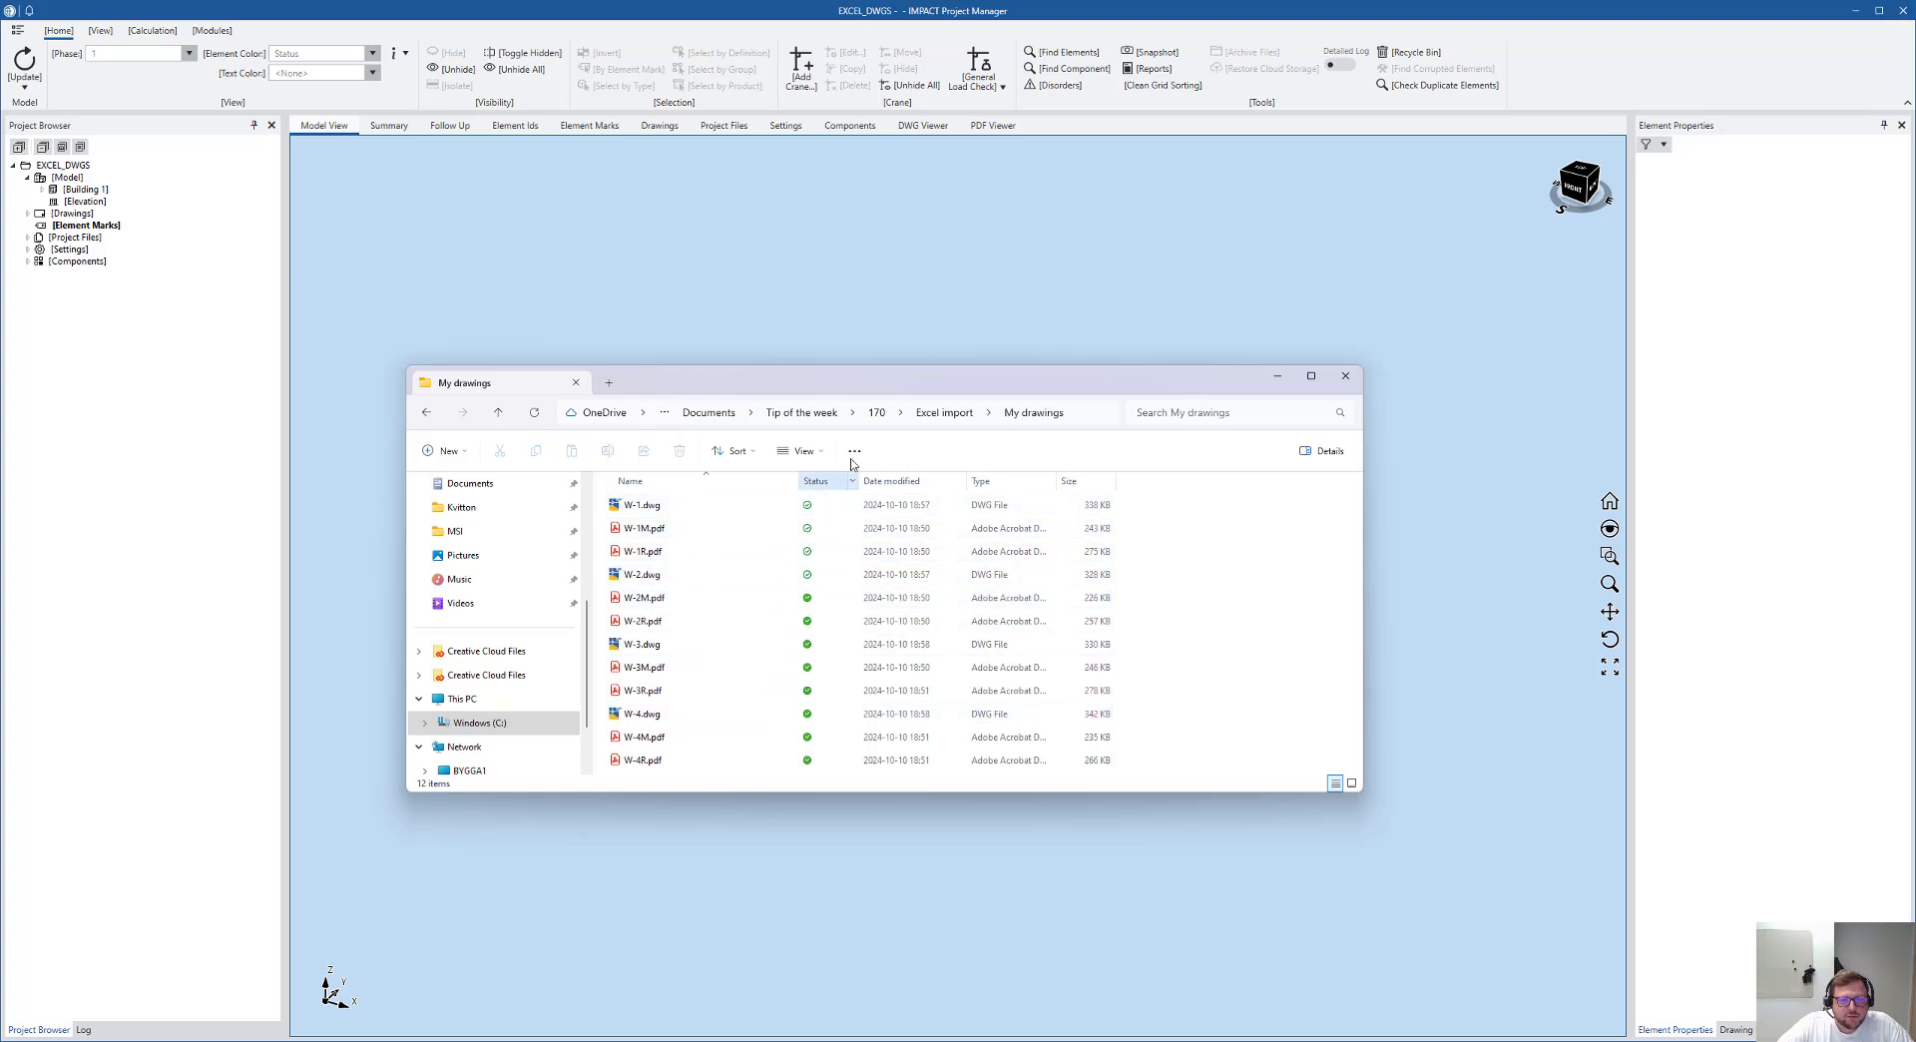
Go up to the Excel import folder and switch to the IMPORT Linked with Drawings.xlsx workbook in Excel.
left_click(943, 412)
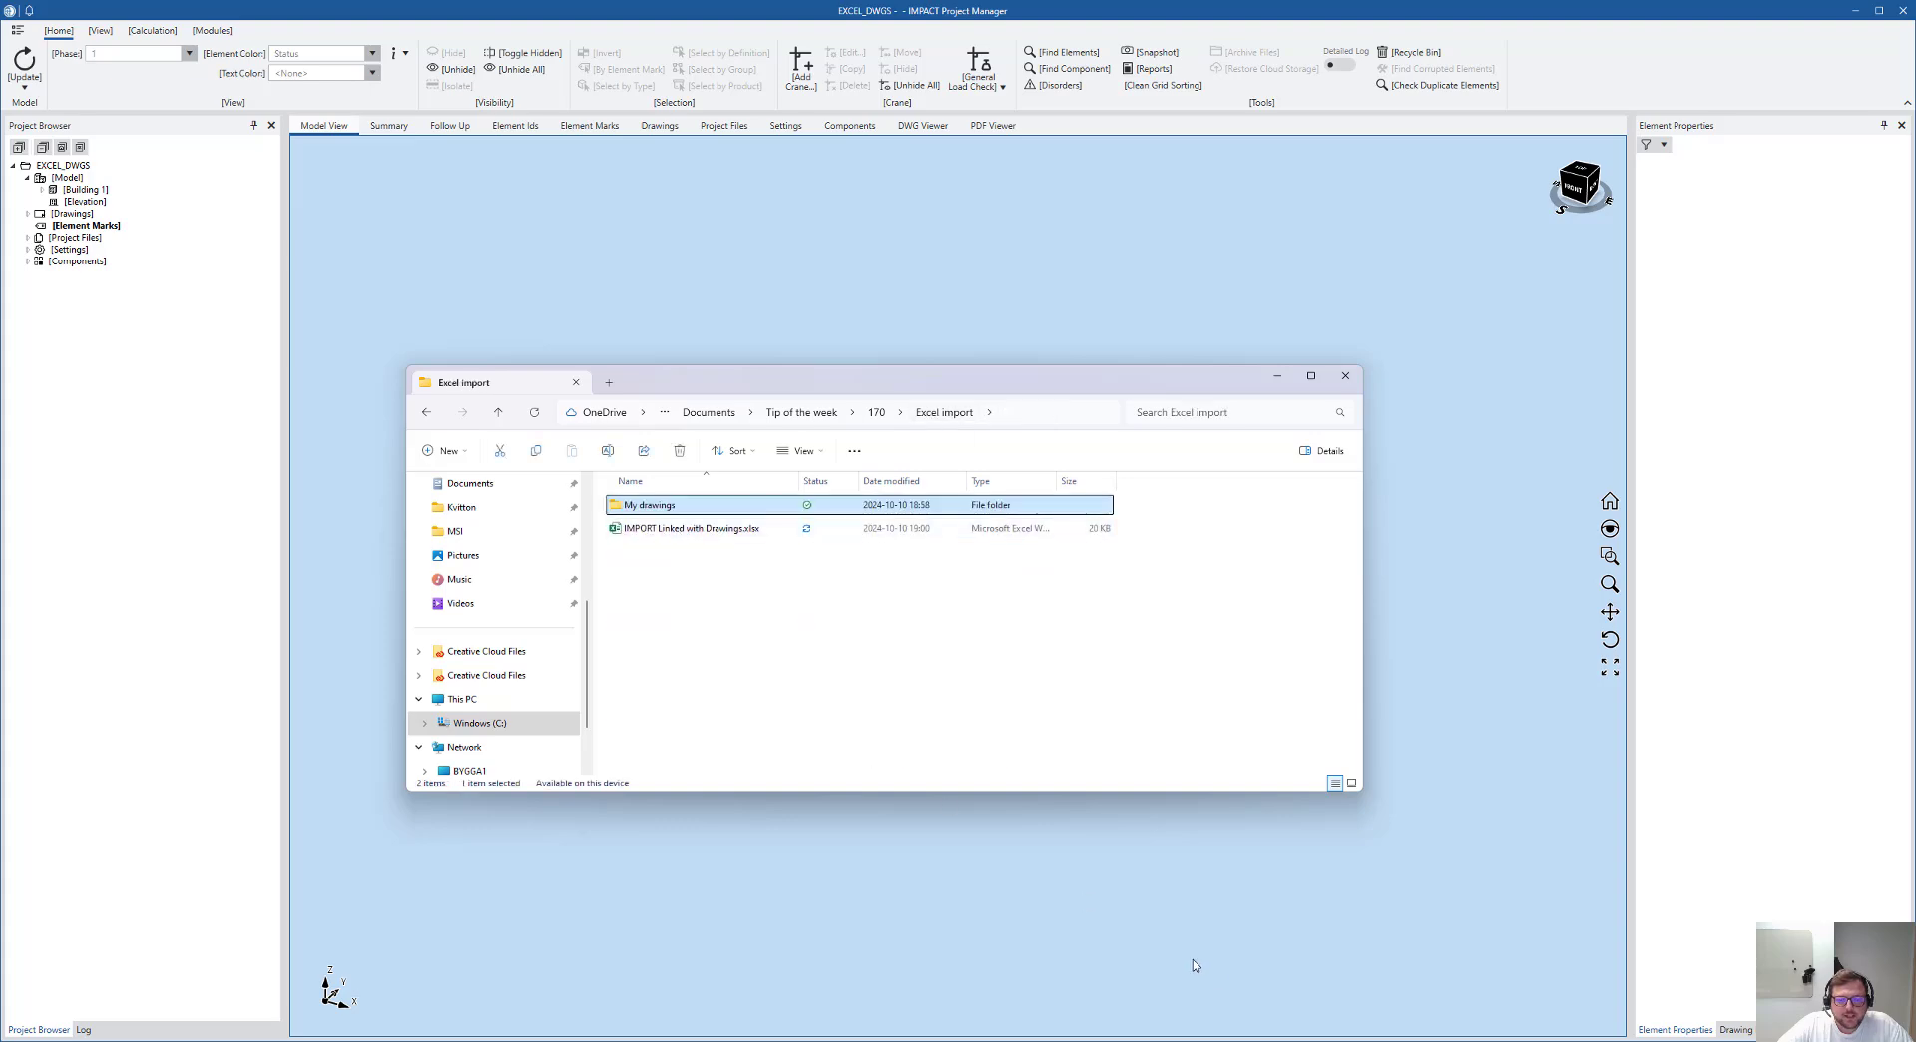
left_click(1276, 378)
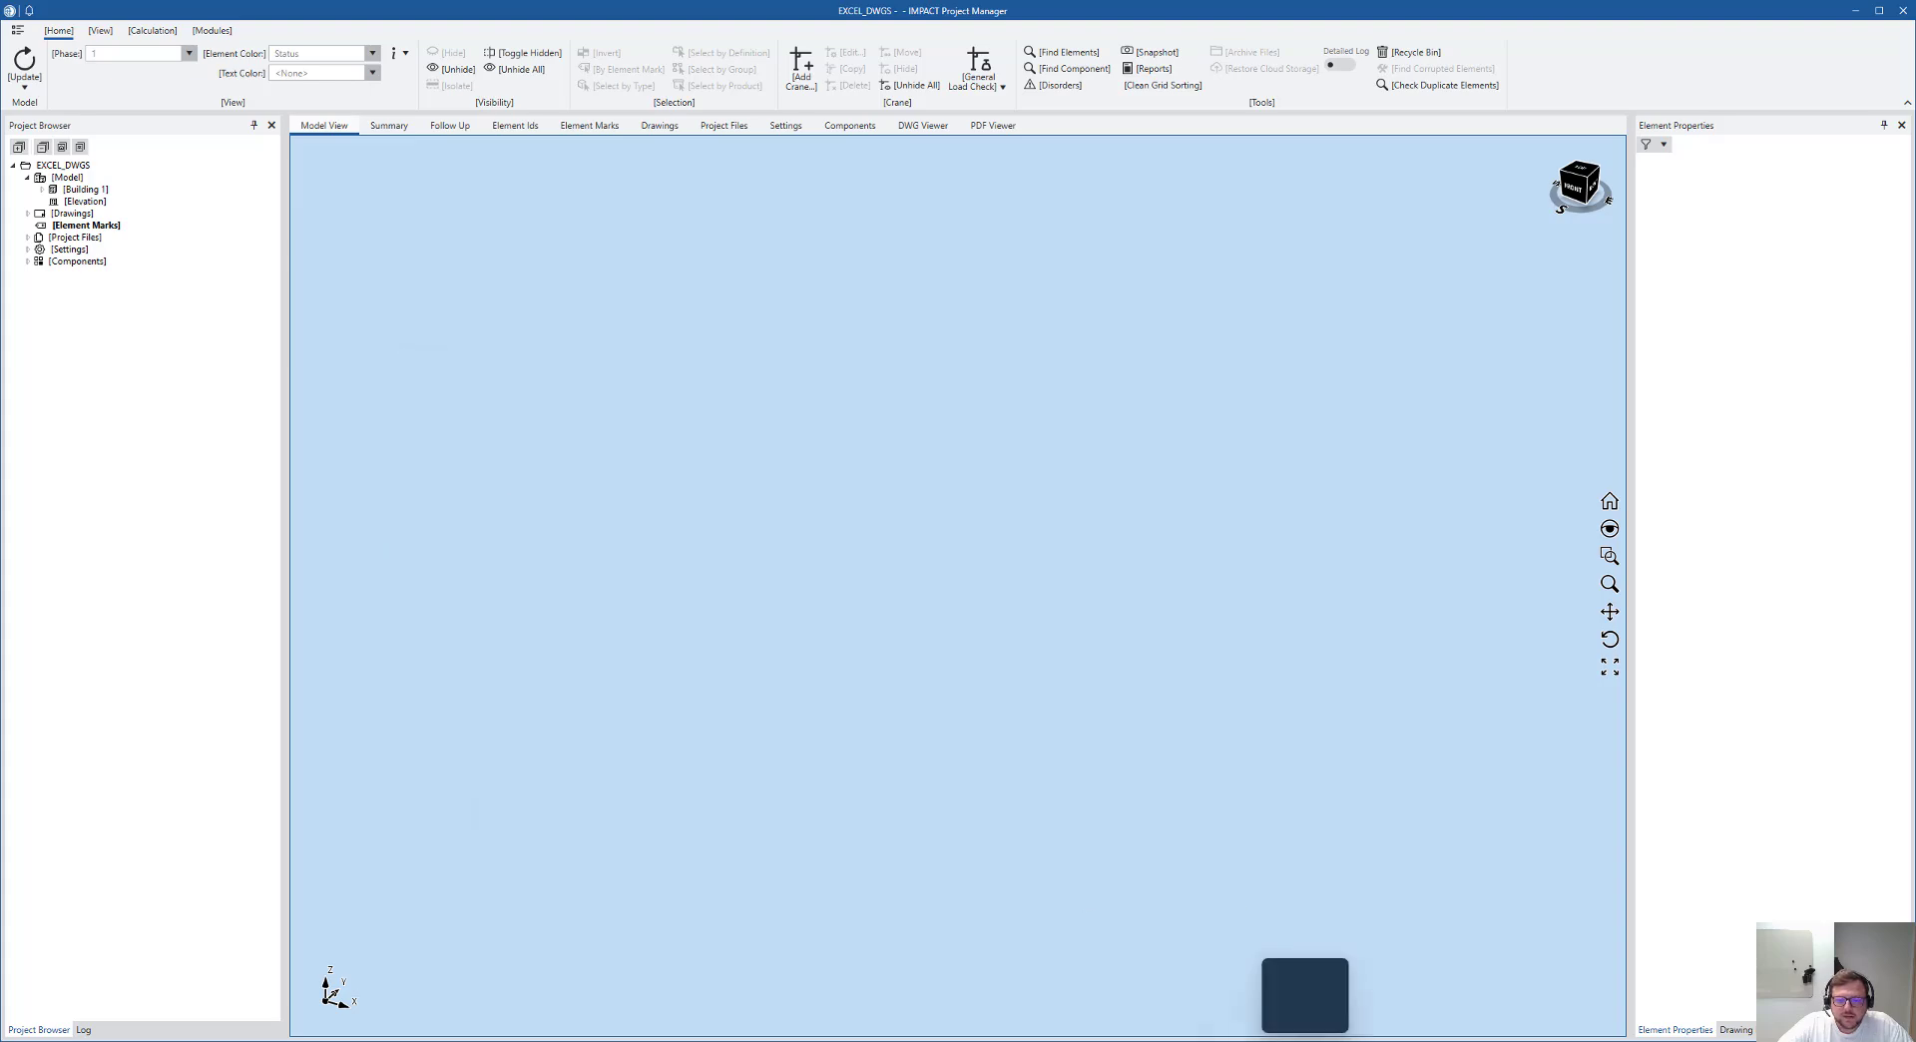
left_click(1304, 1039)
scroll(585, 418, "up", 1)
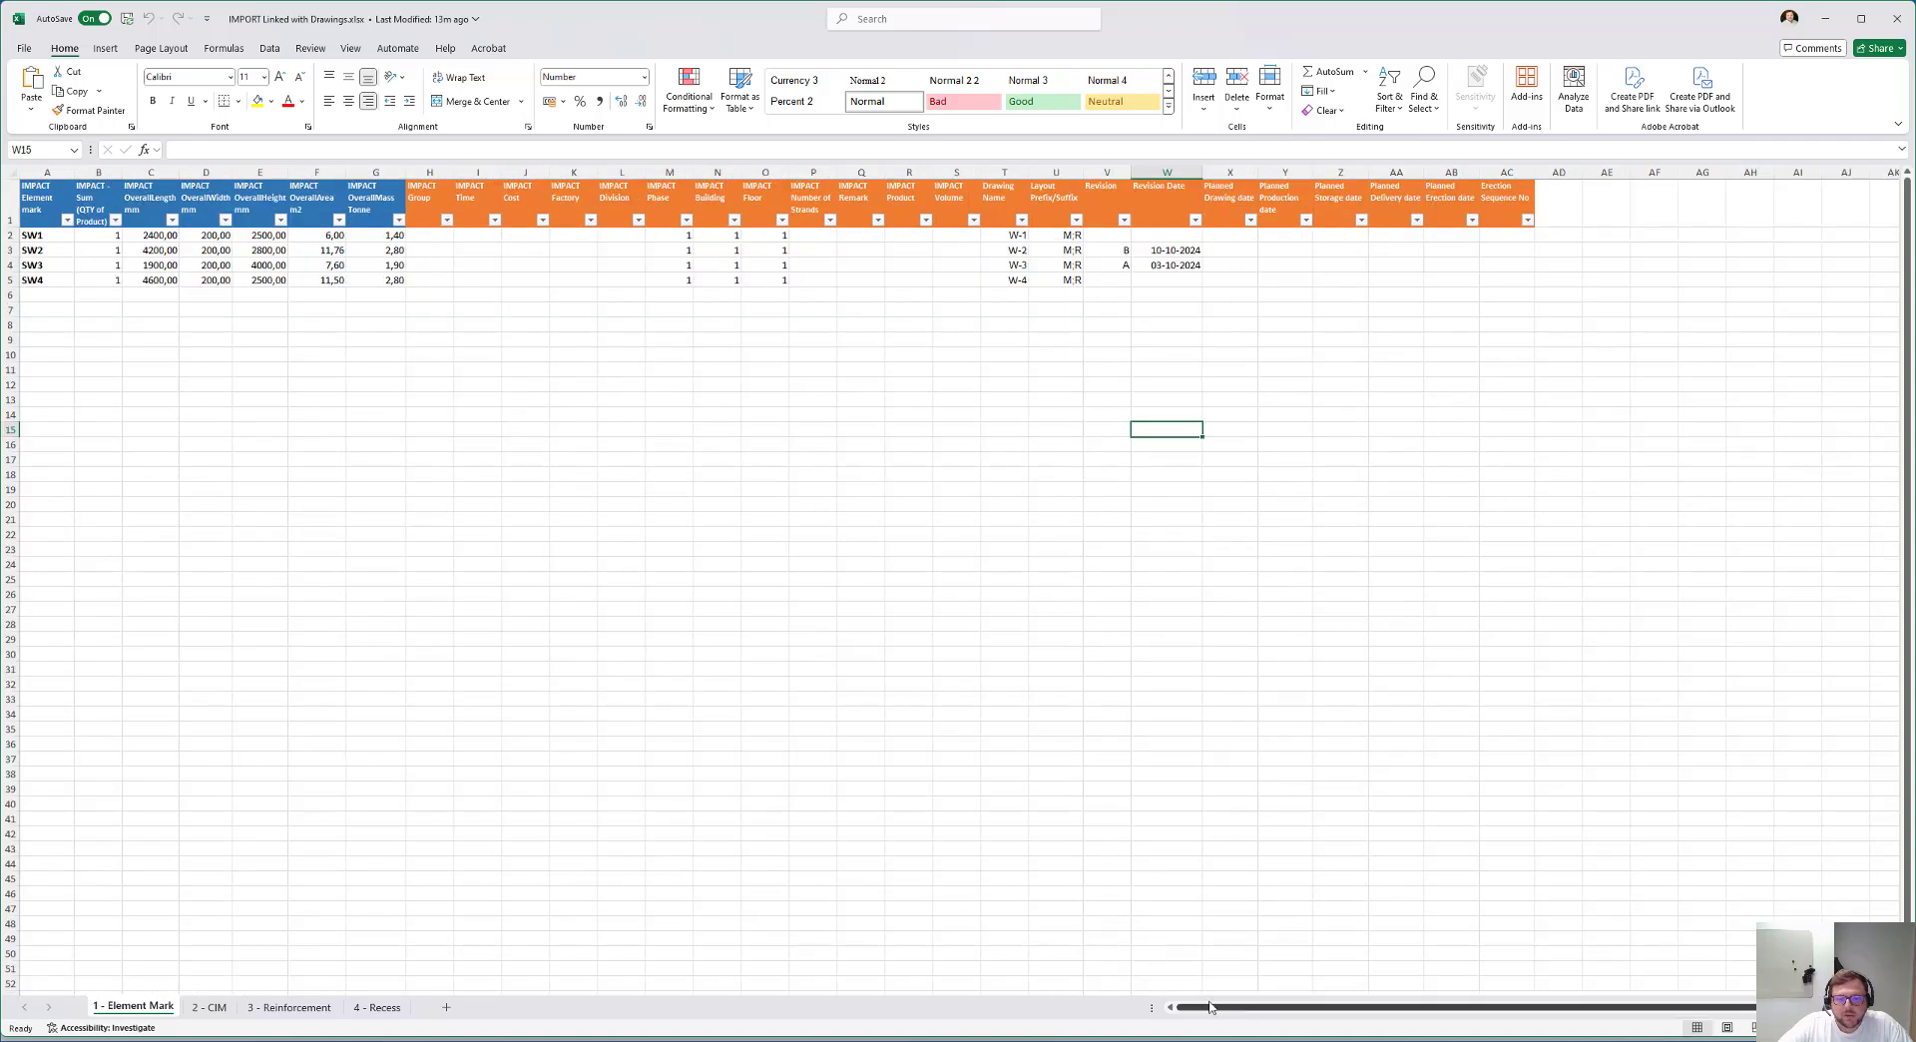
Search the IMPACT Wiki in the browser for "excel" and open the article on importing linked with/without Drawing (DWG) and PDF files.
left_click_drag(1915, 88, 771, 50)
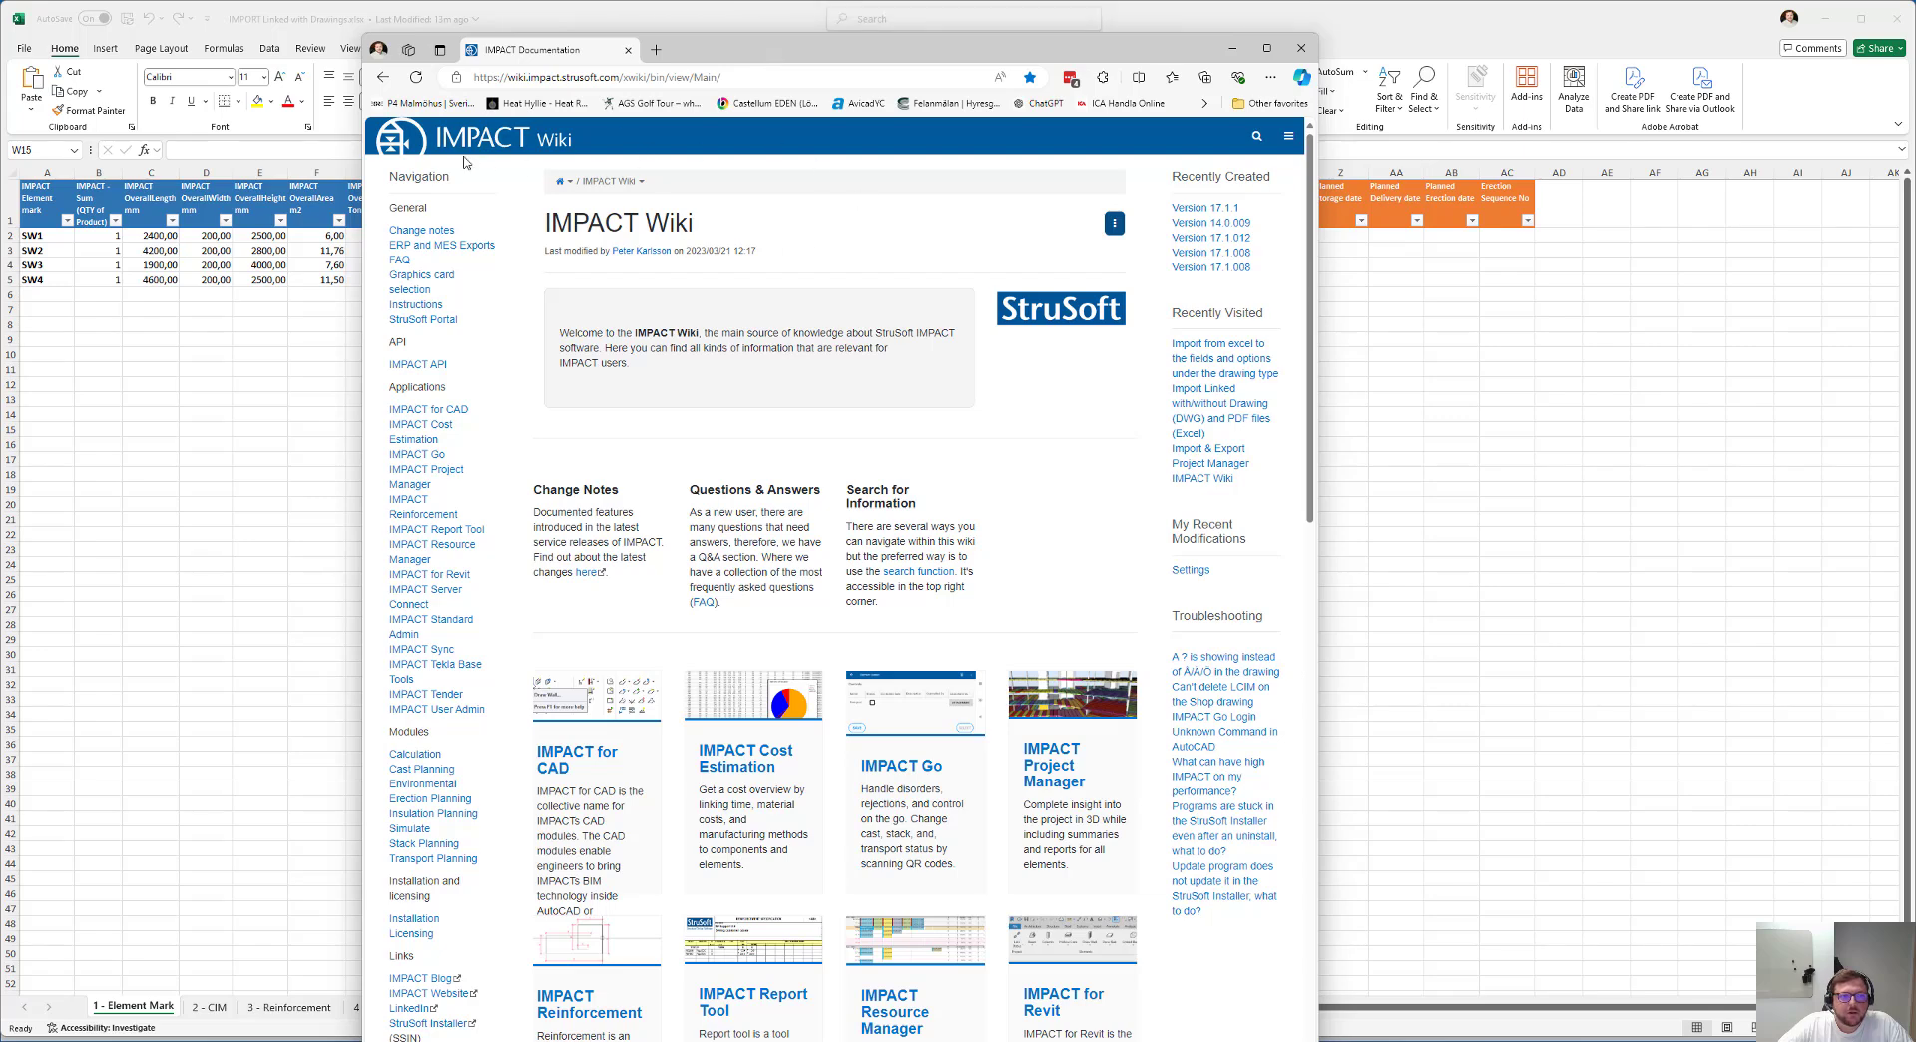
left_click(1249, 142)
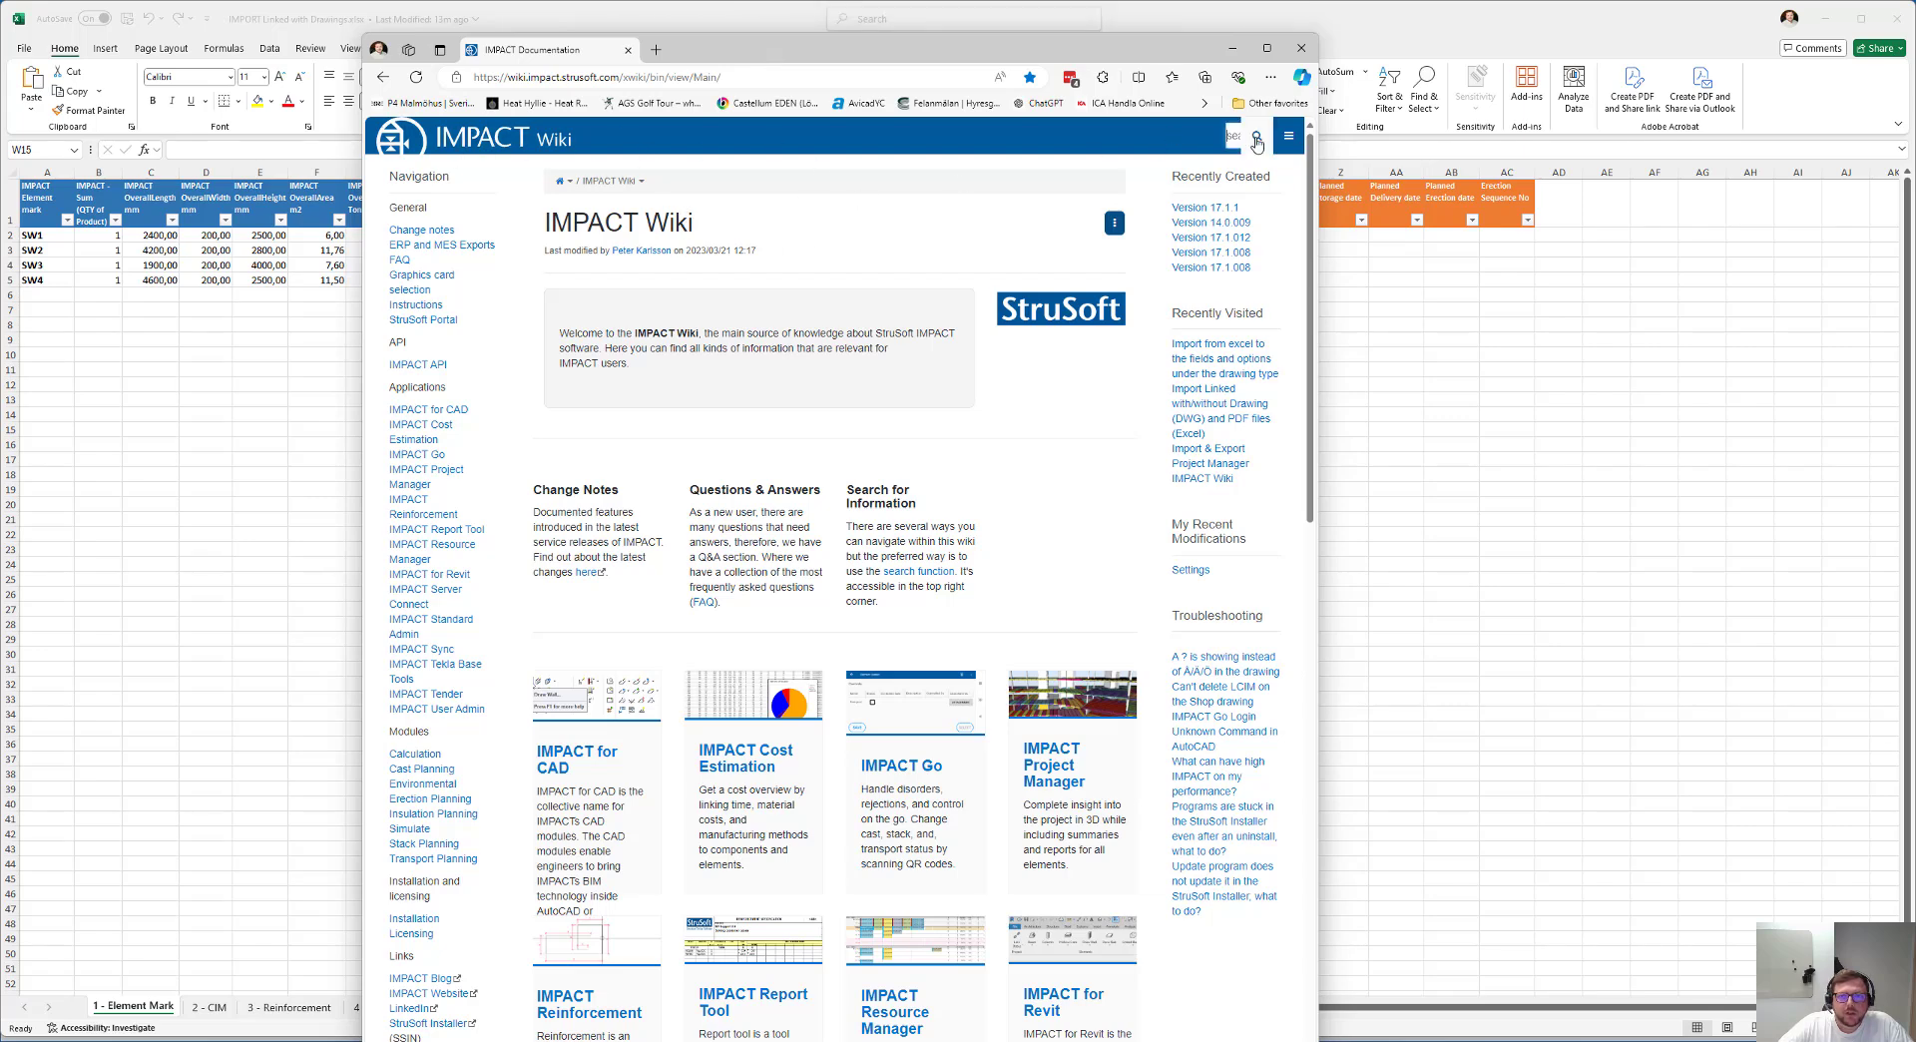
type("ed")
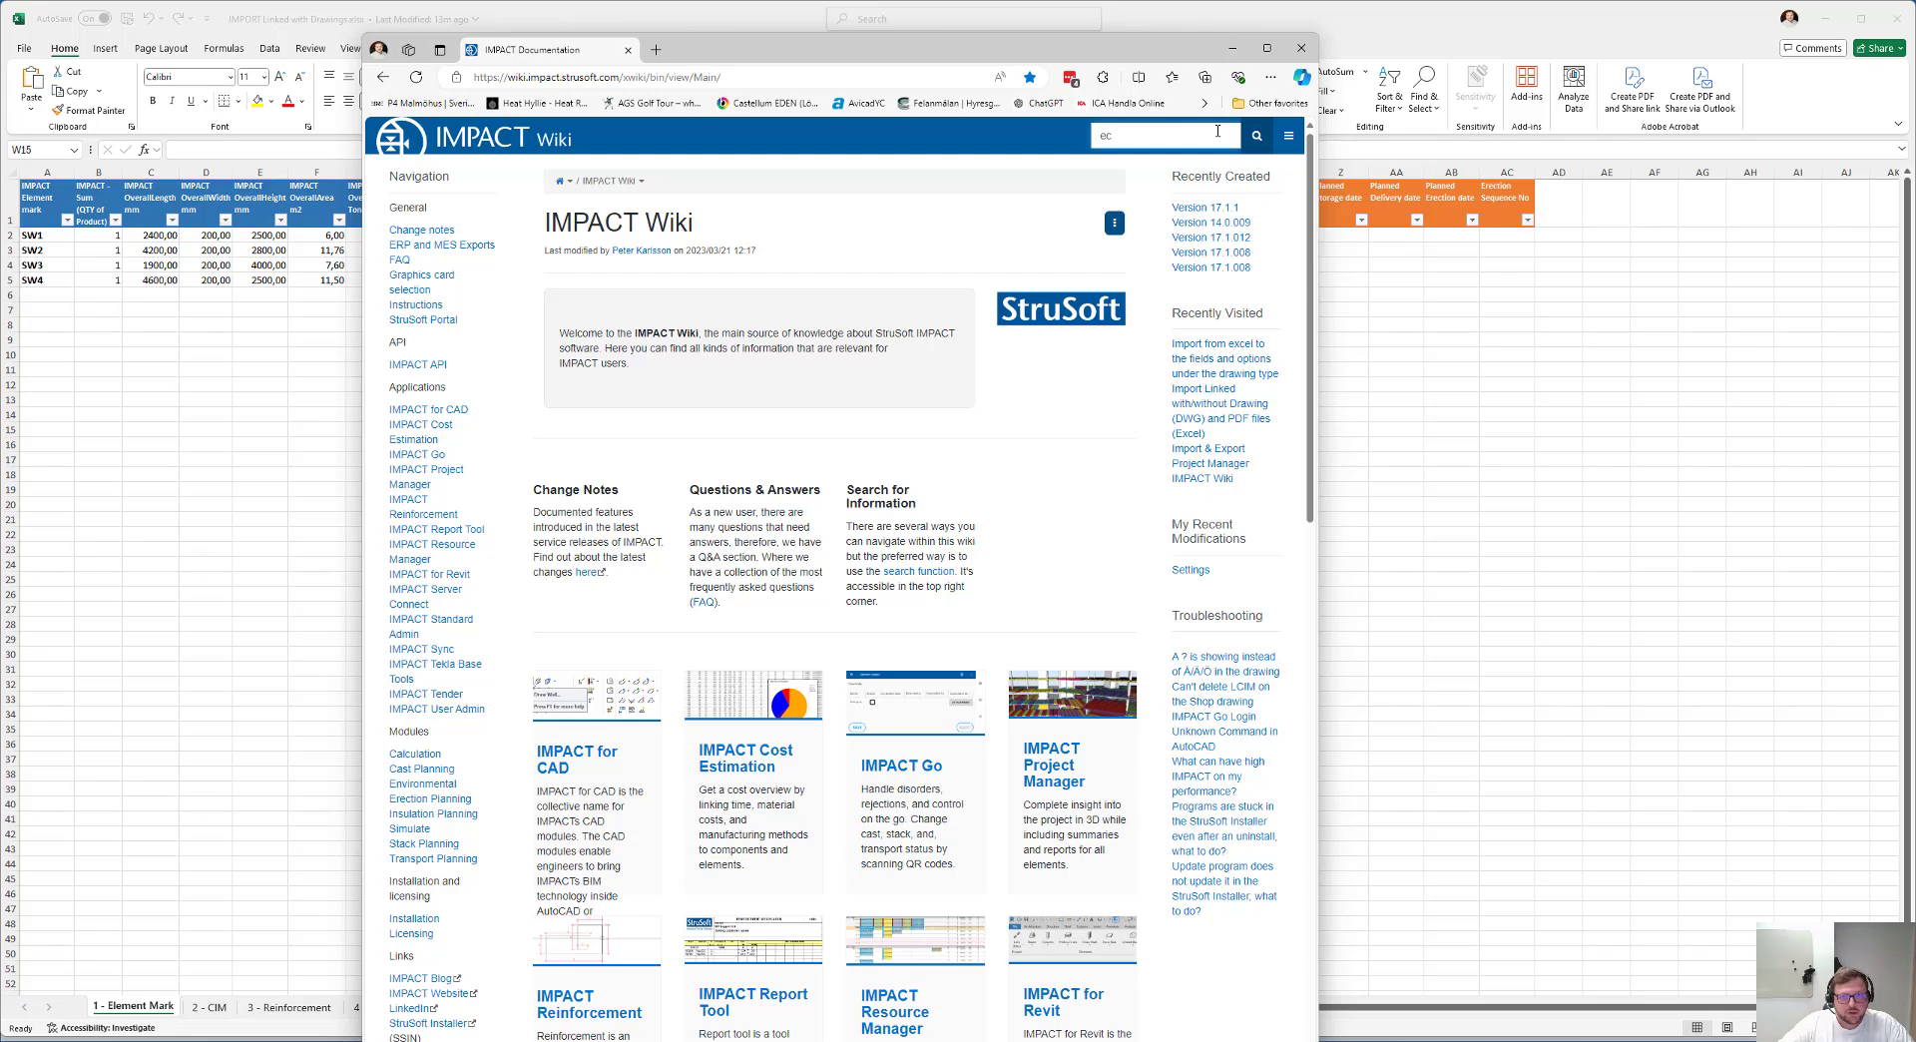
type("xcv")
key("BackSpace")
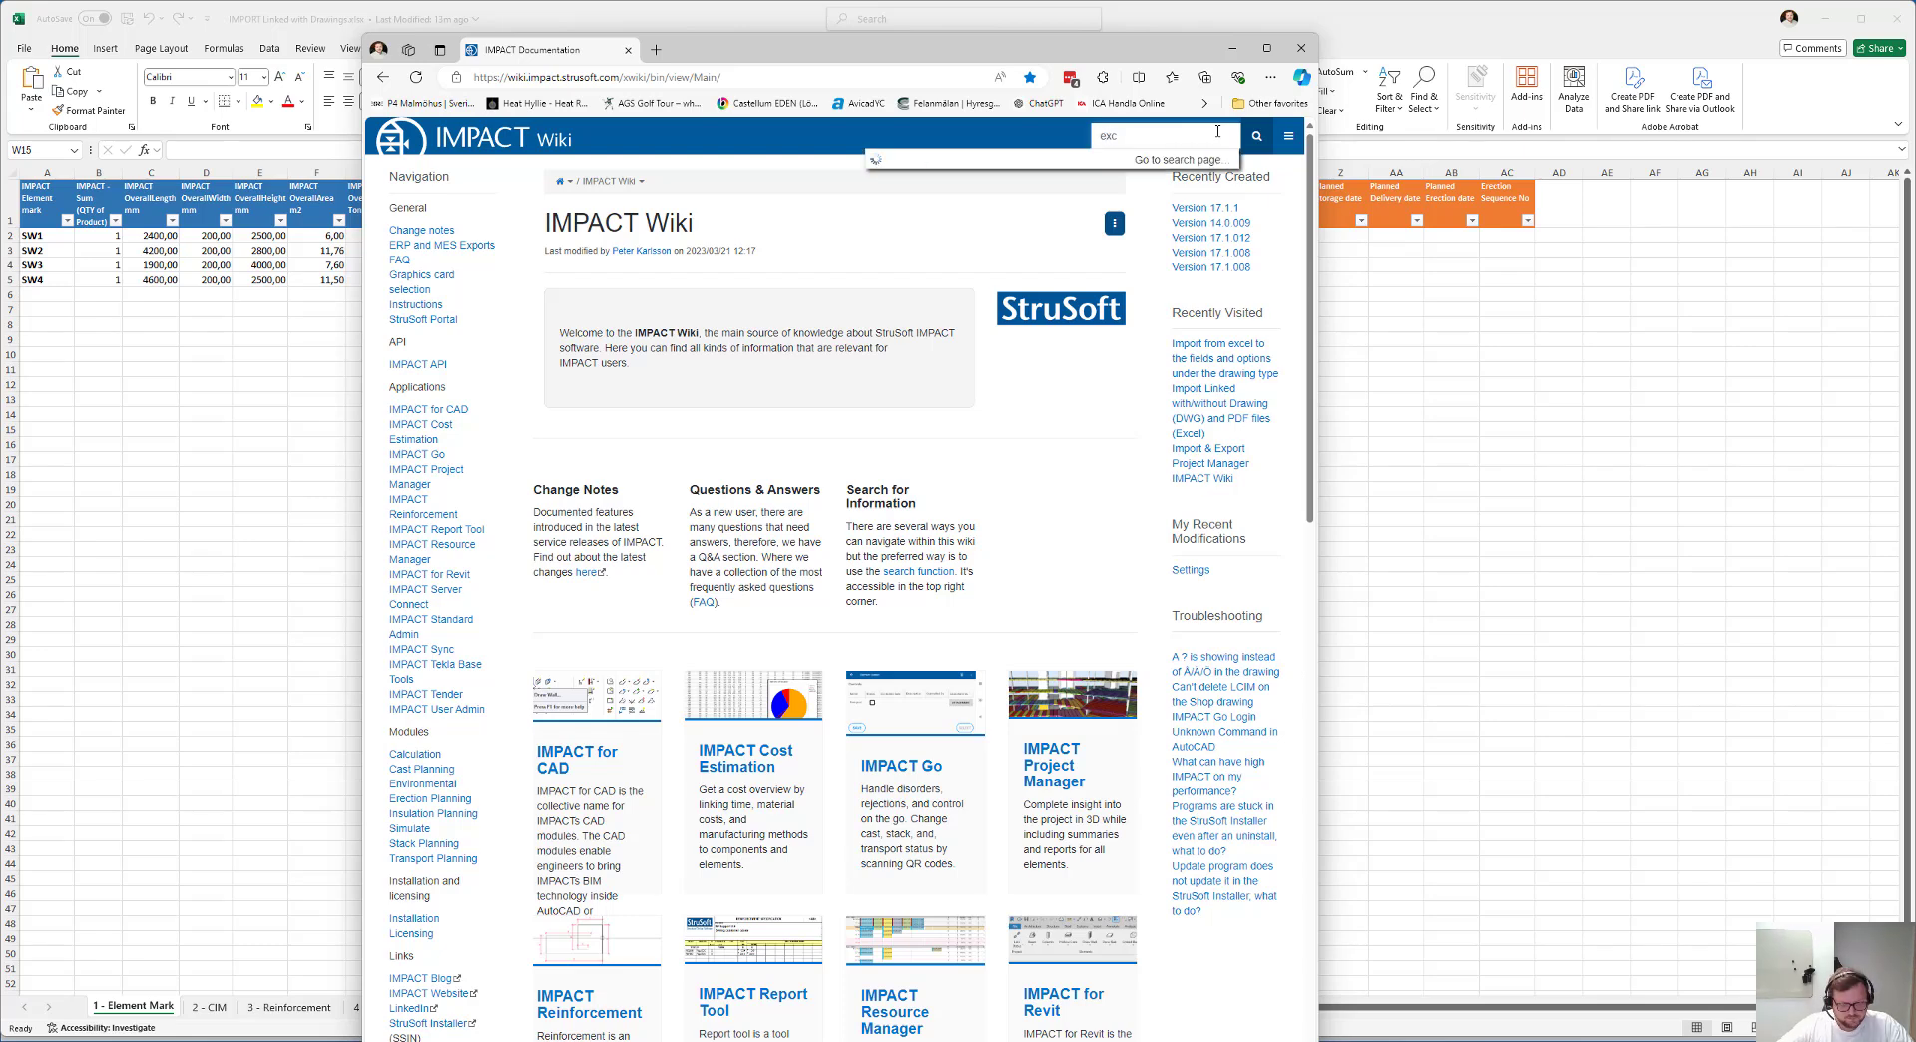
type("el")
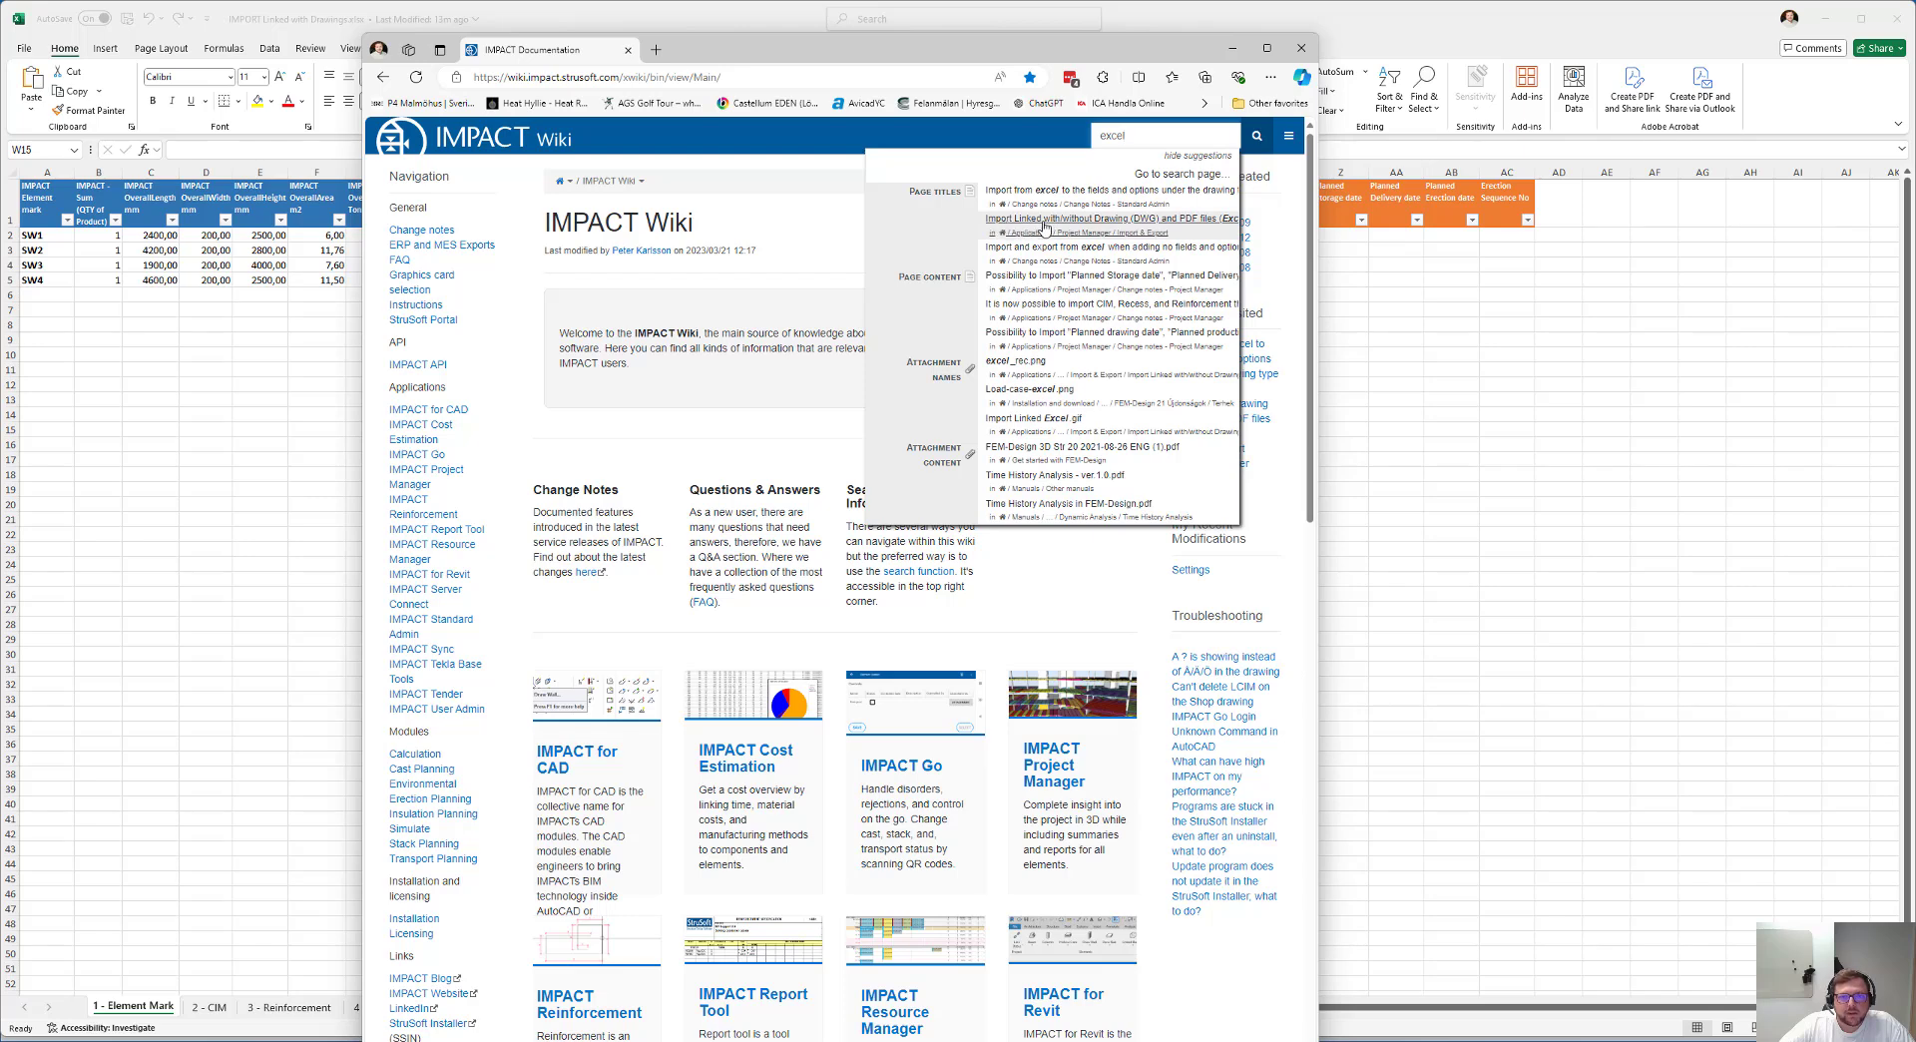
left_click(1093, 226)
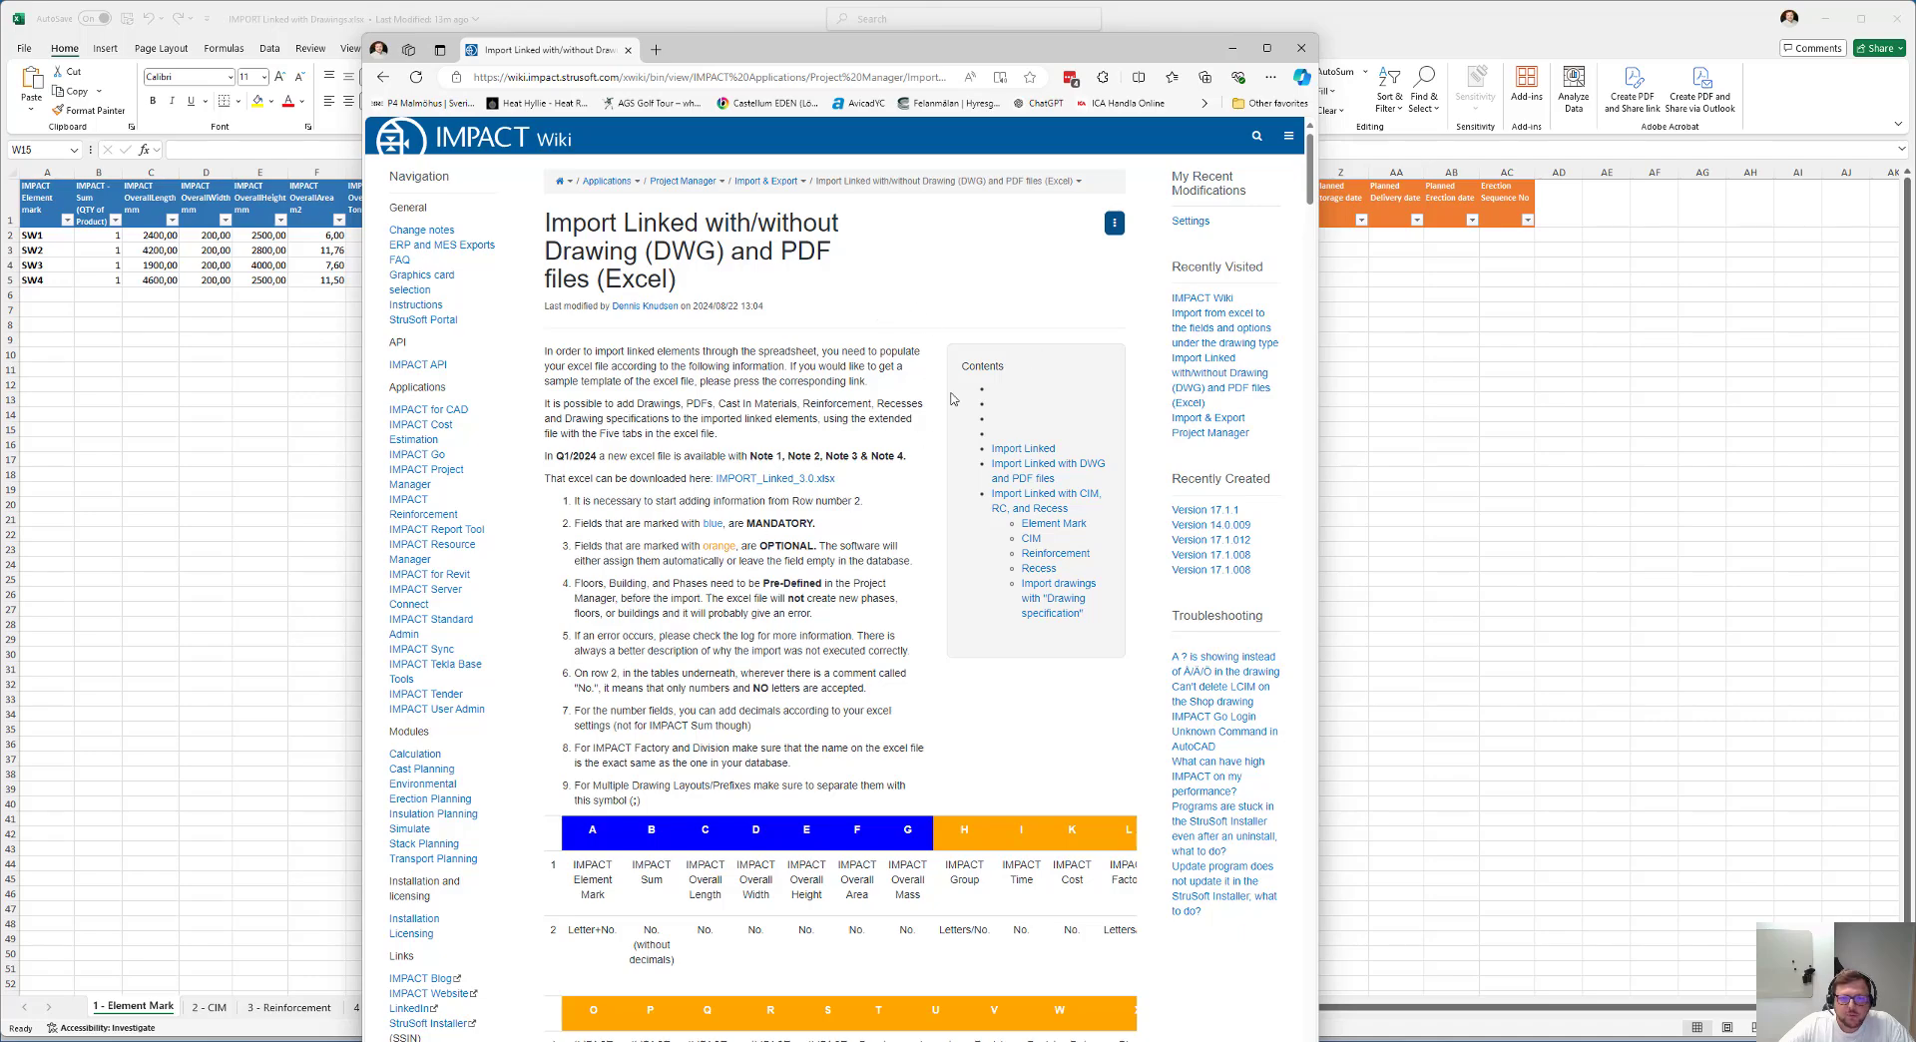
Read the import article from the sample template link to the Import Linked with DWG and PDF files section, and return to the workbook.
scroll(951, 399, "down", 3)
scroll(951, 399, "up", 3)
scroll(898, 469, "down", 1)
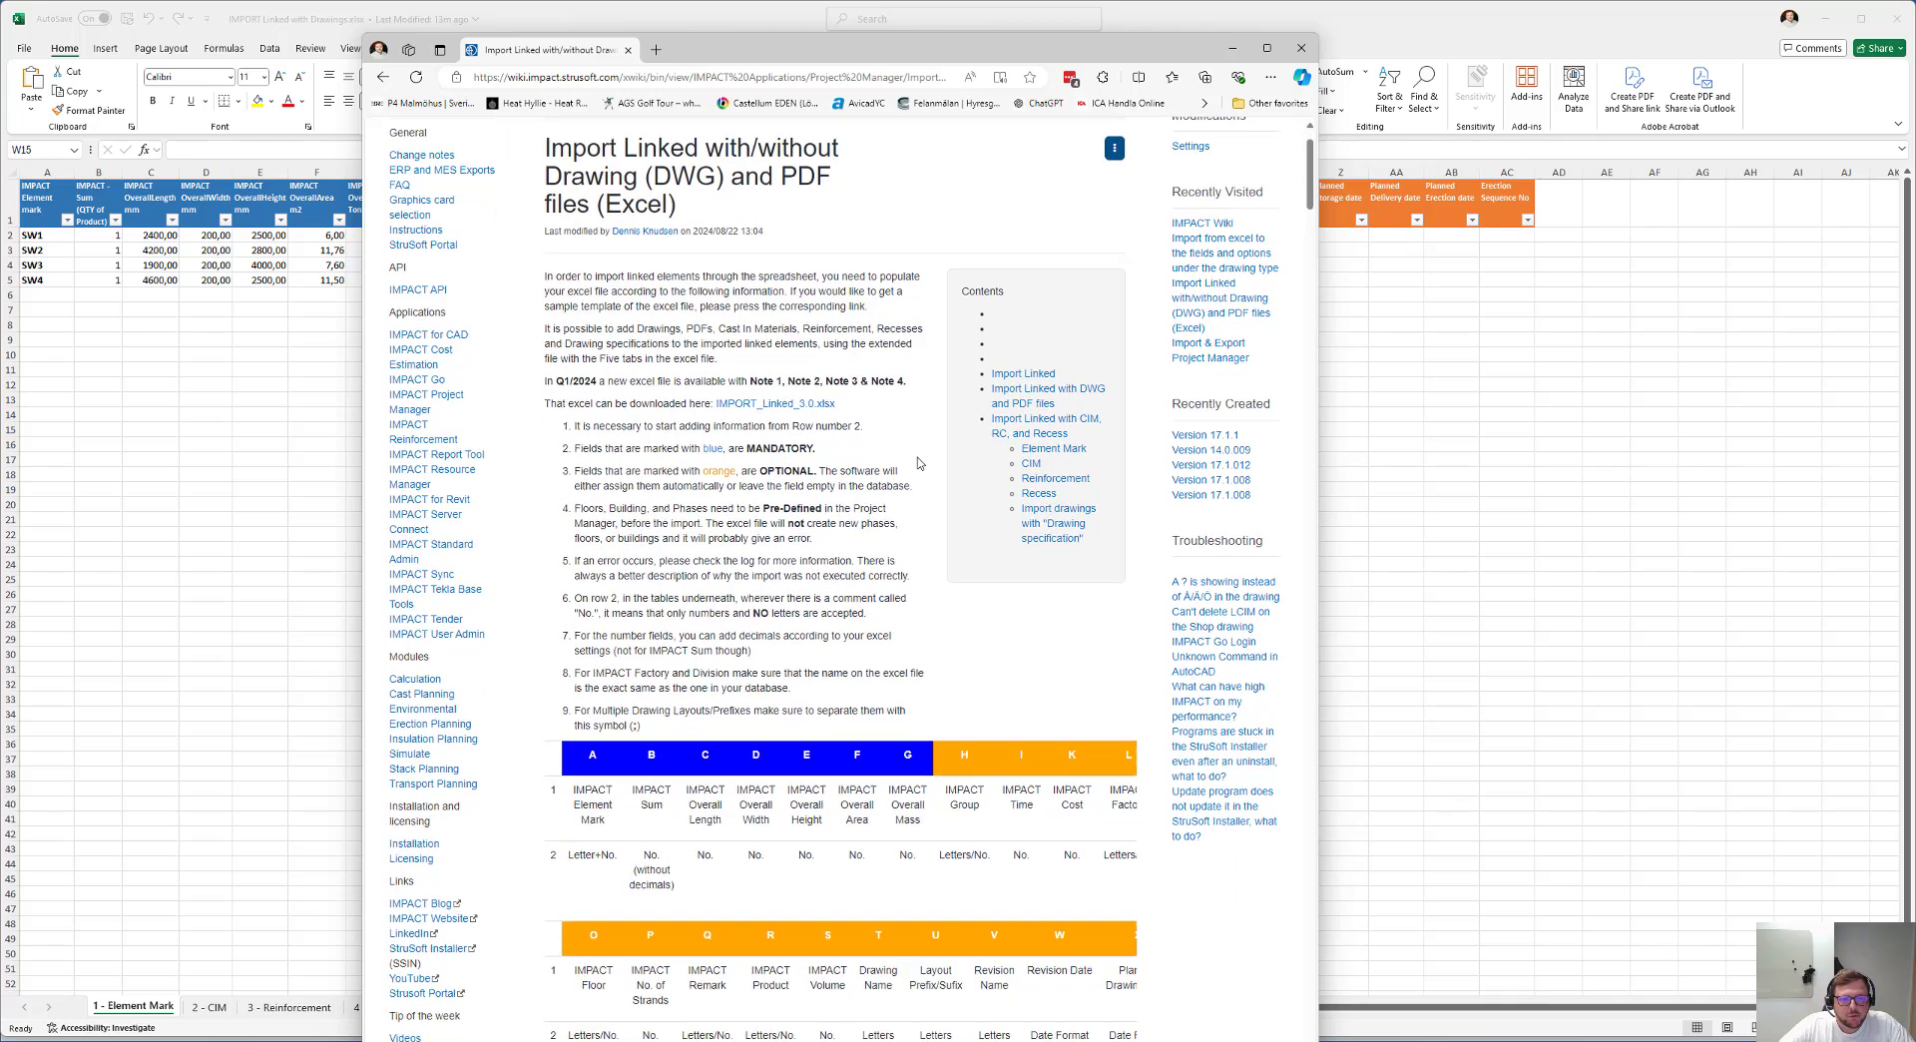
scroll(808, 454, "up", 1)
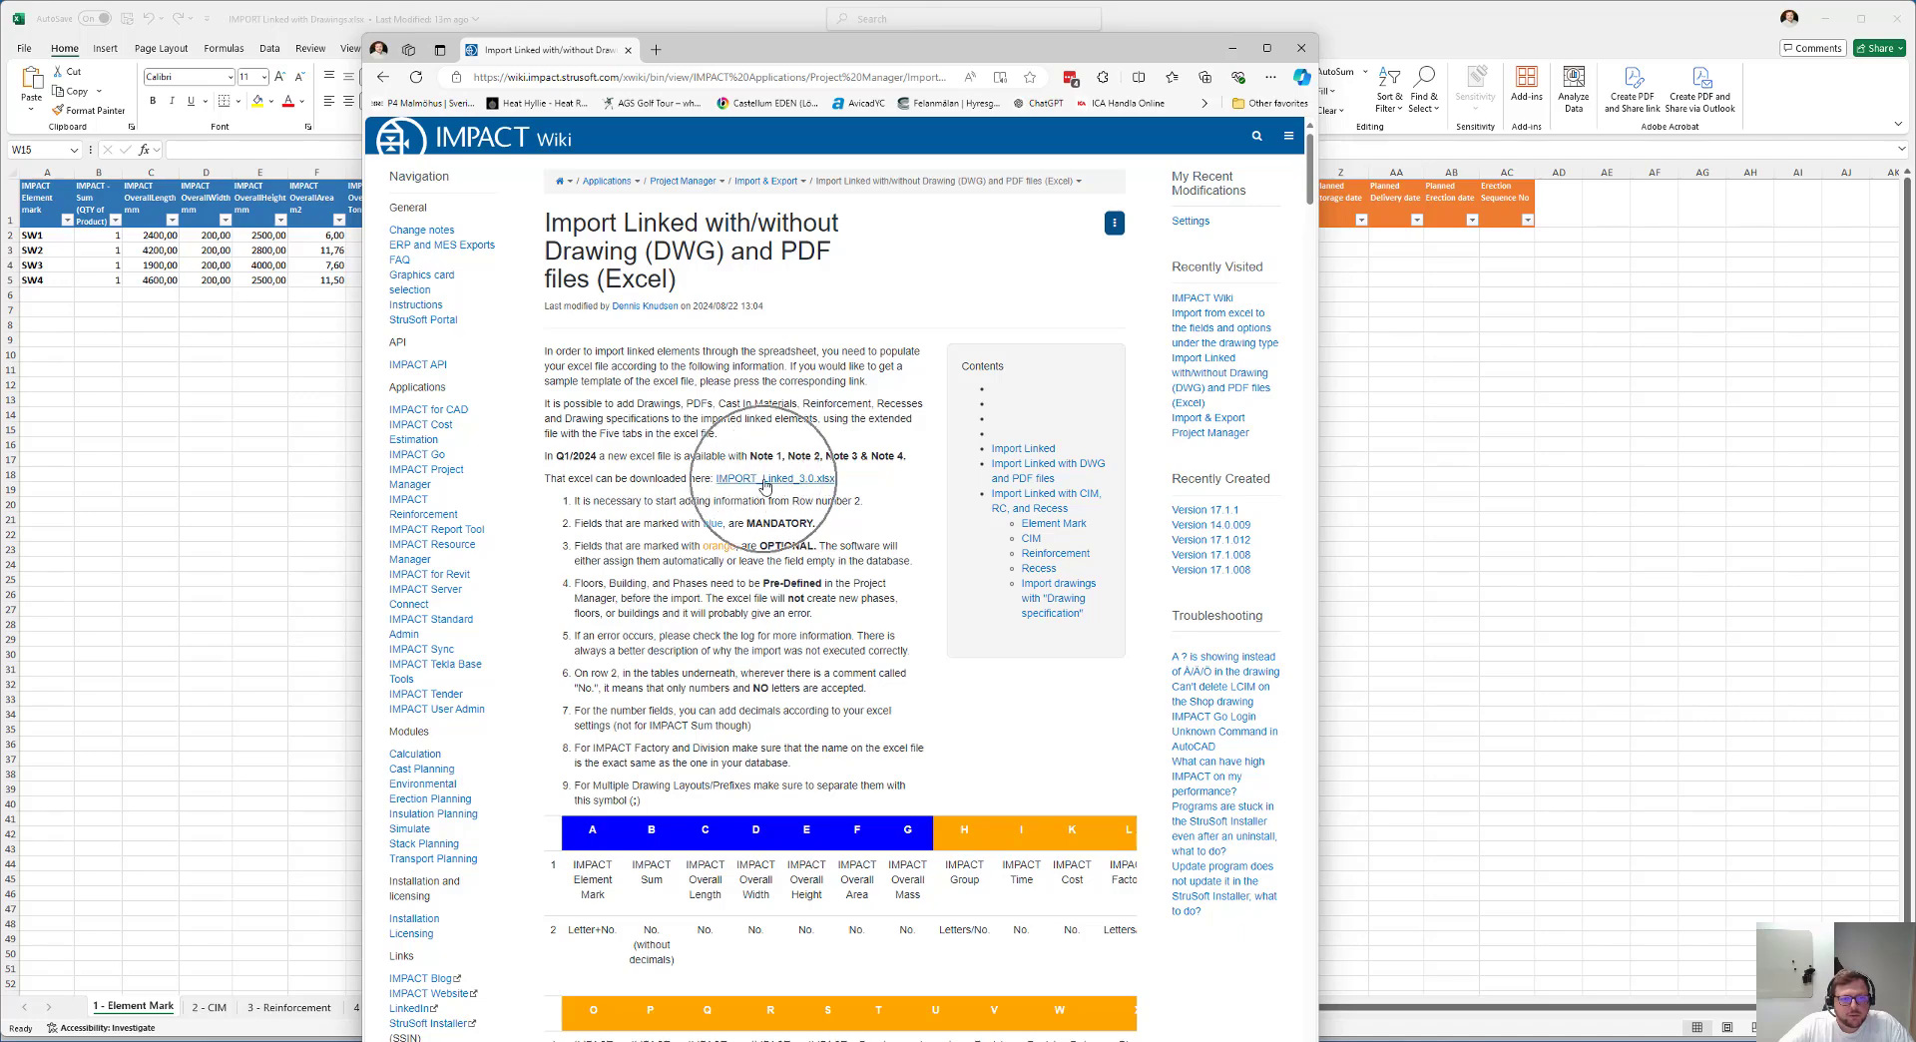
scroll(765, 486, "down", 13)
scroll(766, 485, "down", 15)
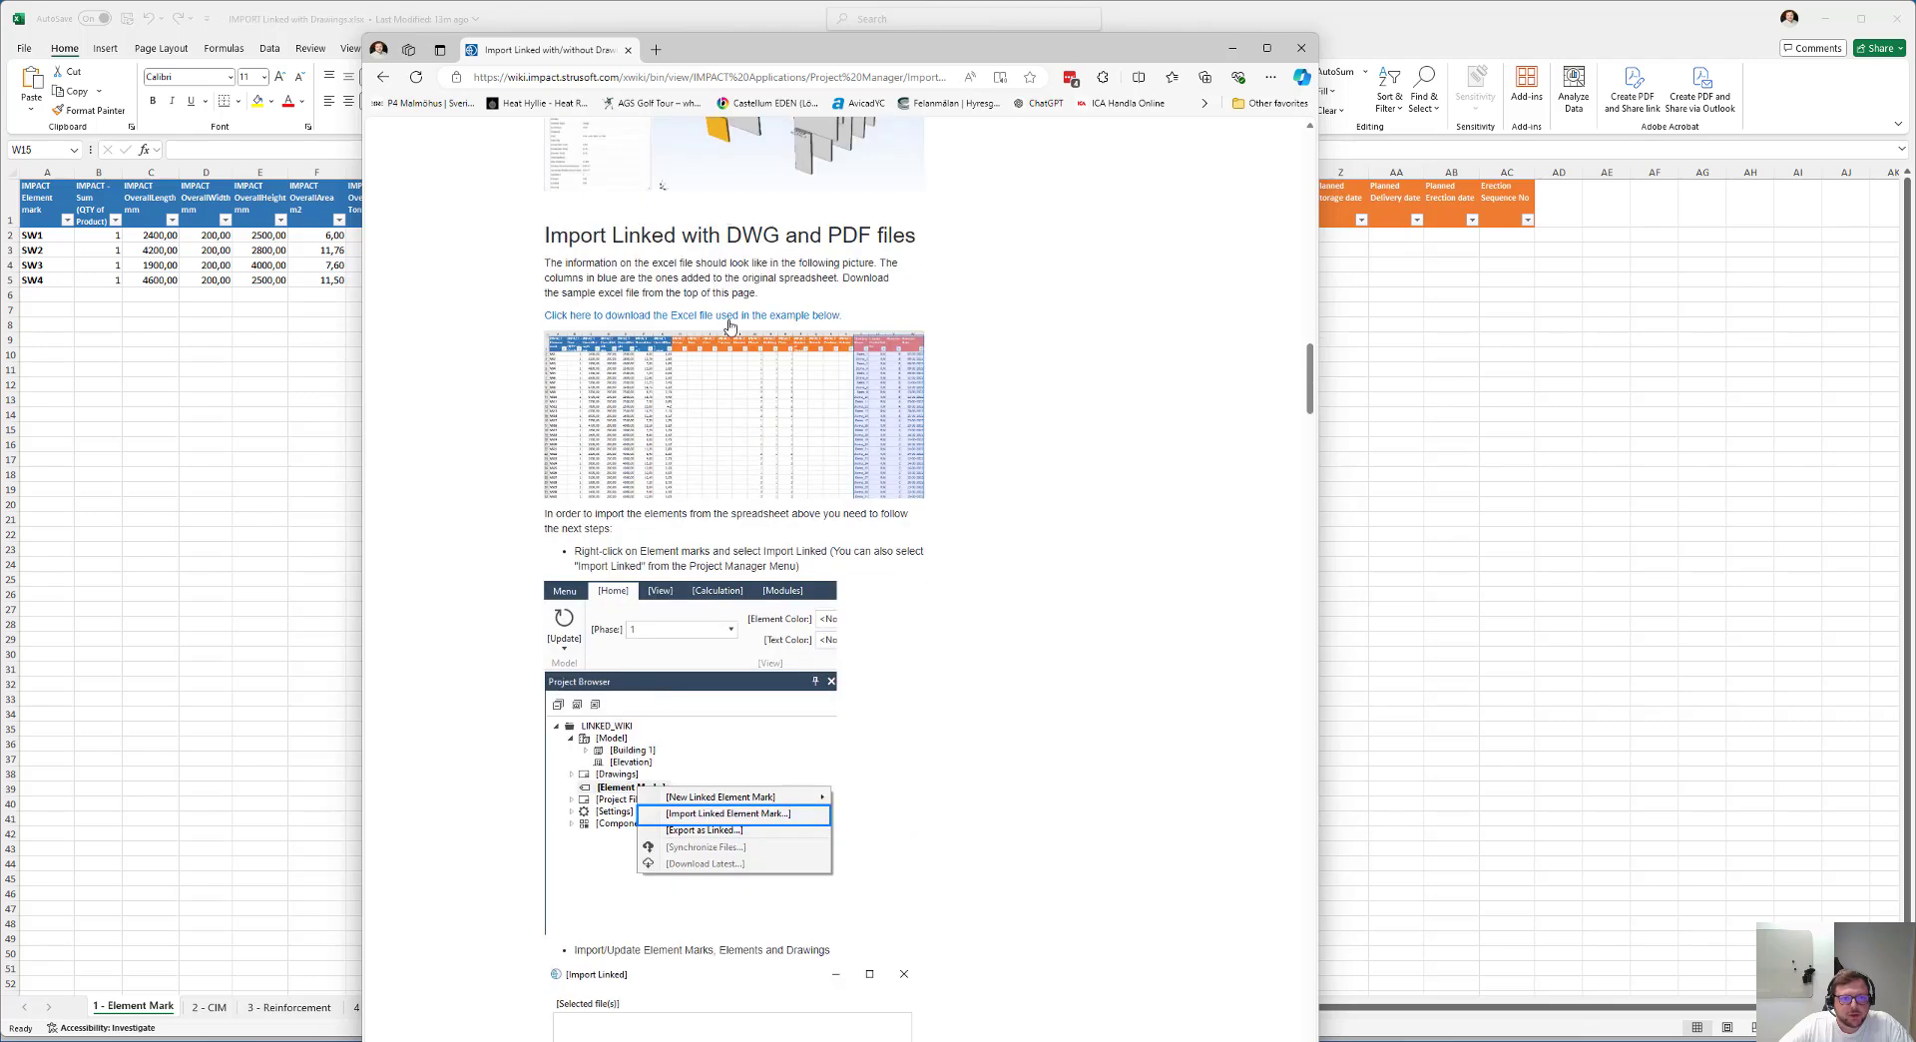
left_click(1233, 48)
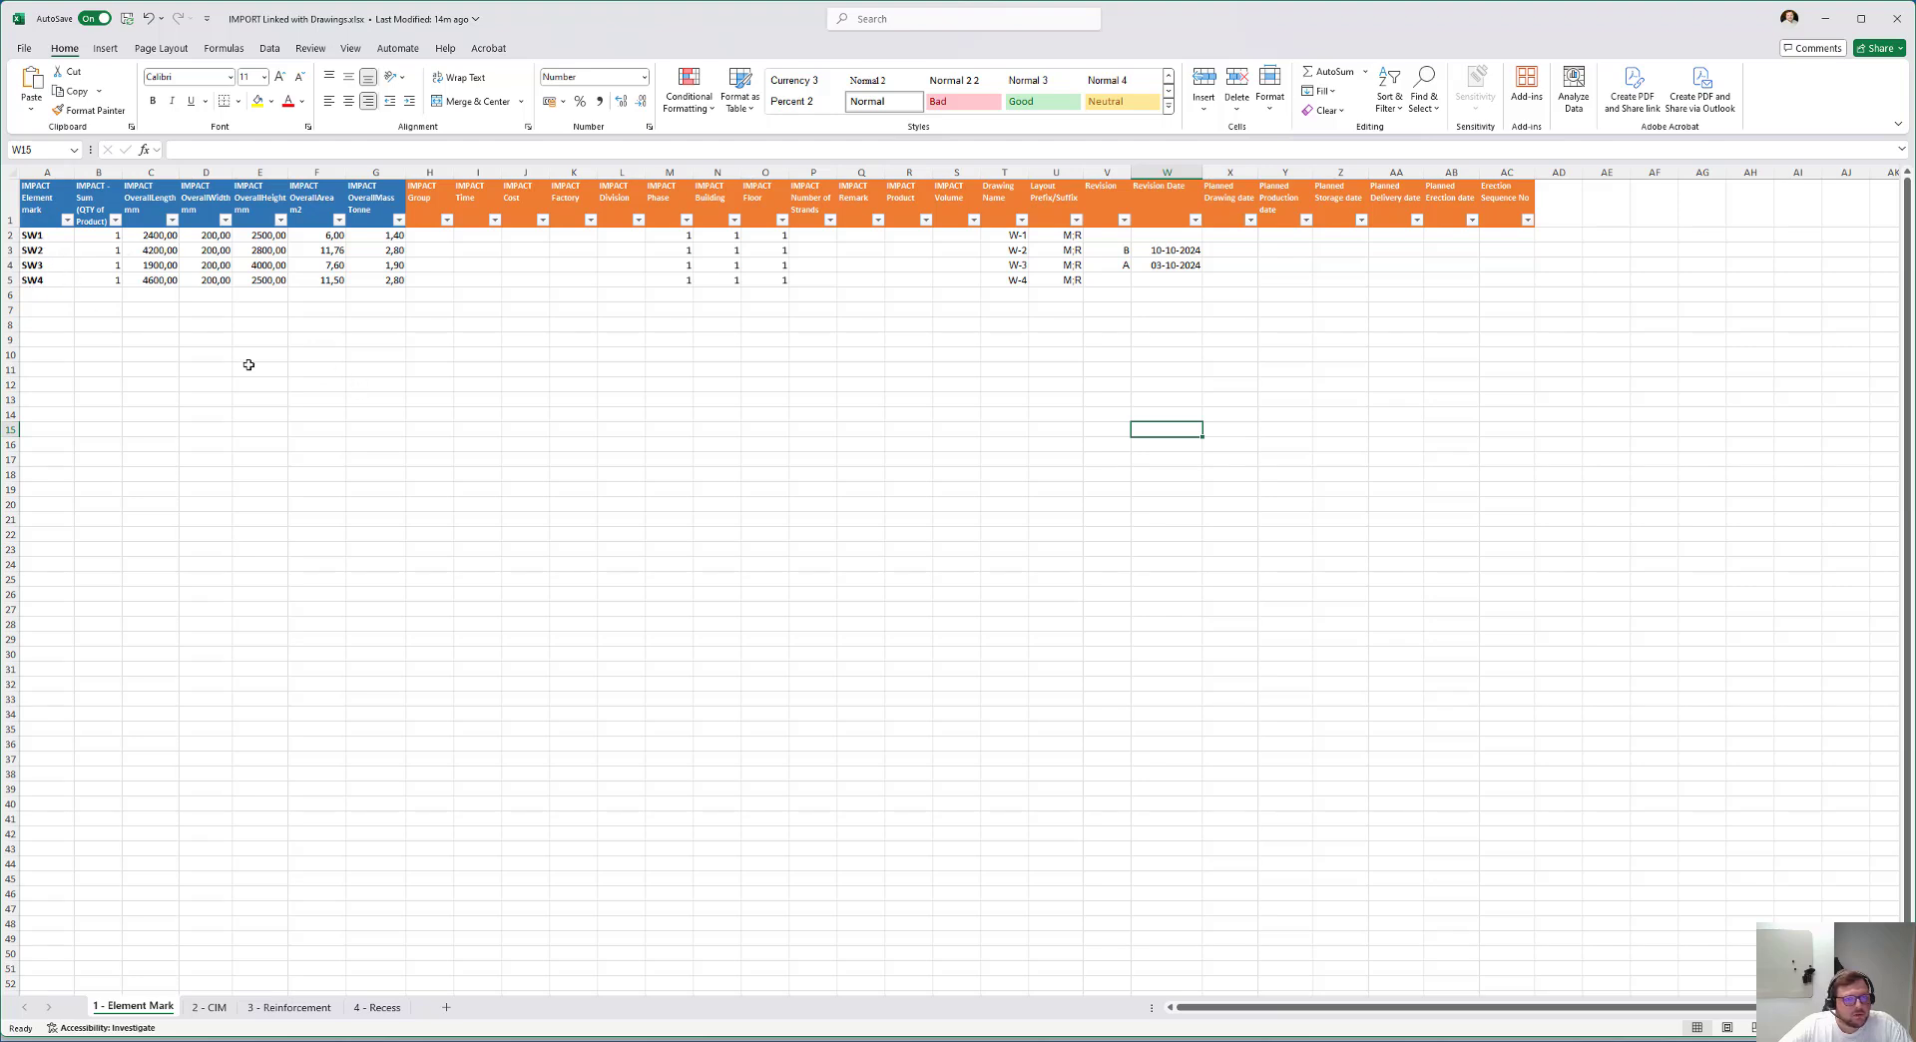
Review the workbook's element rows and inspect the layouts of W-1.dwg from the My drawings folder in AutoCAD.
left_click_drag(51, 238, 397, 339)
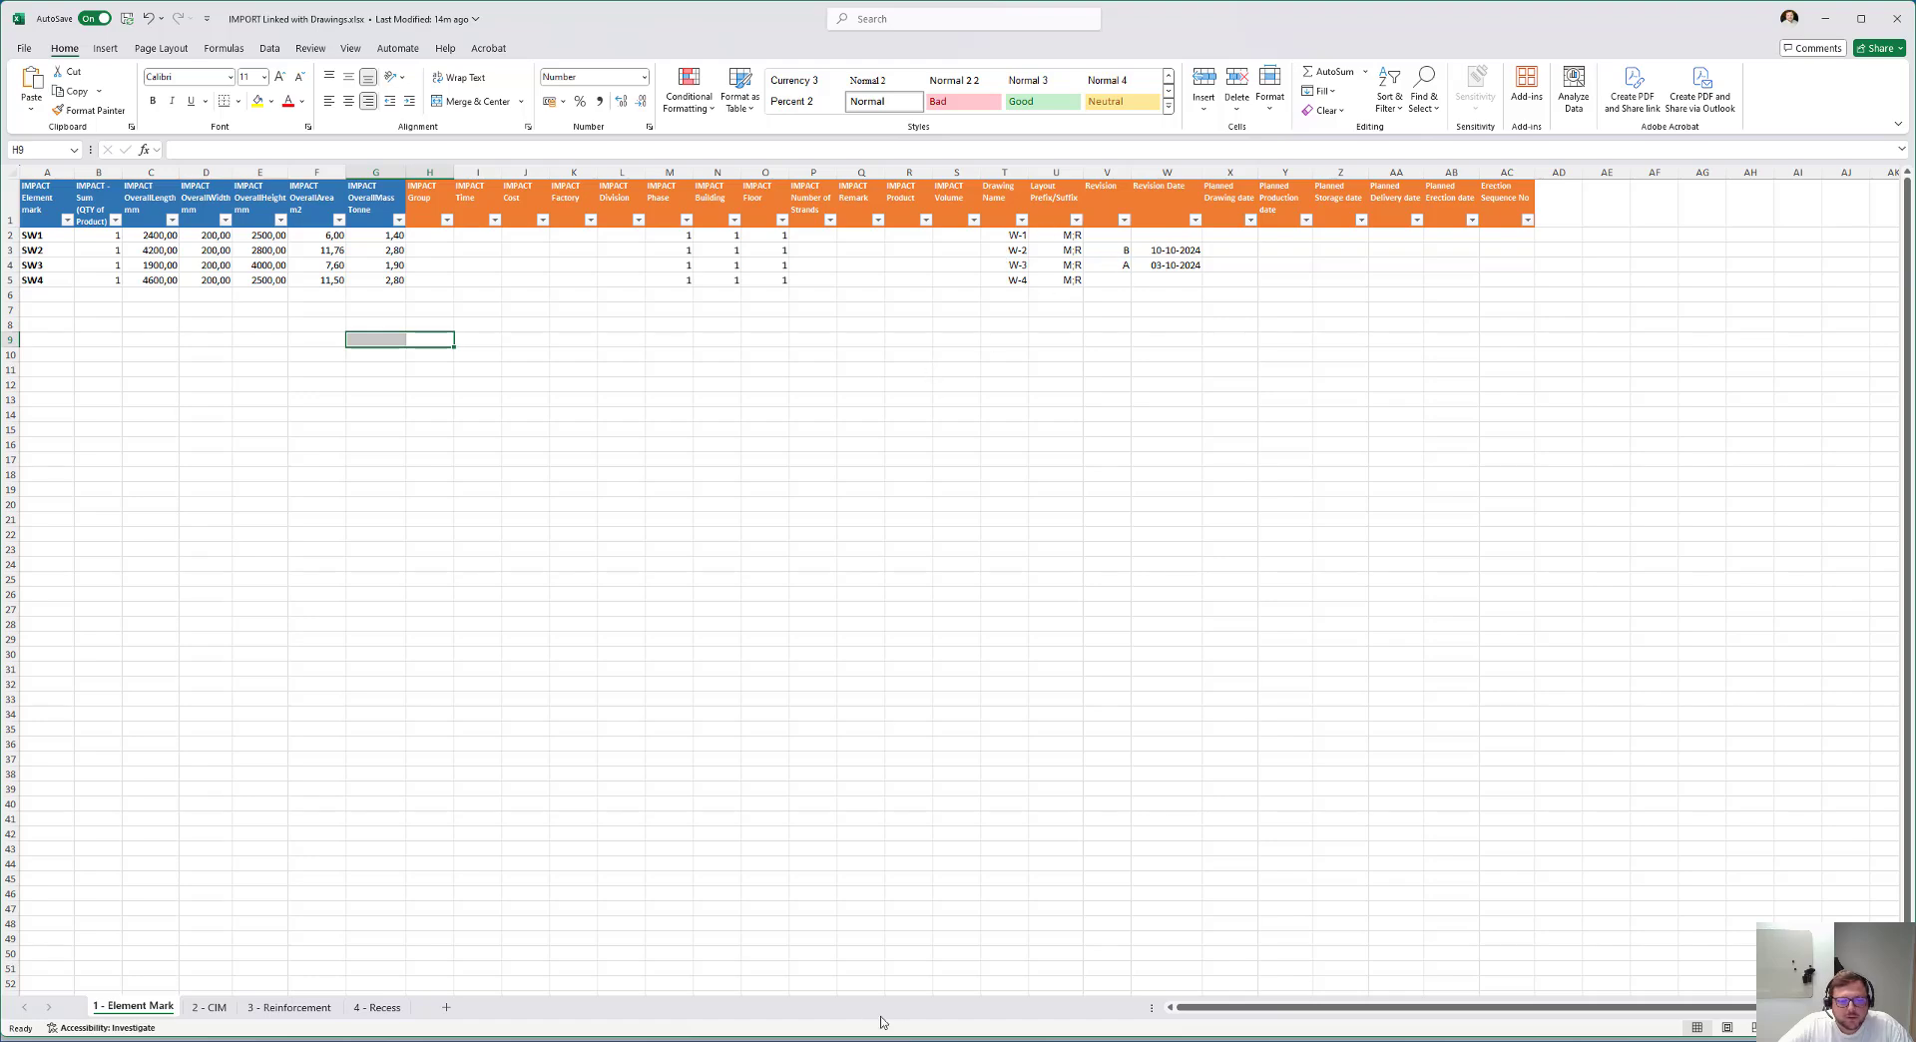
left_click(910, 1041)
left_click(939, 1014)
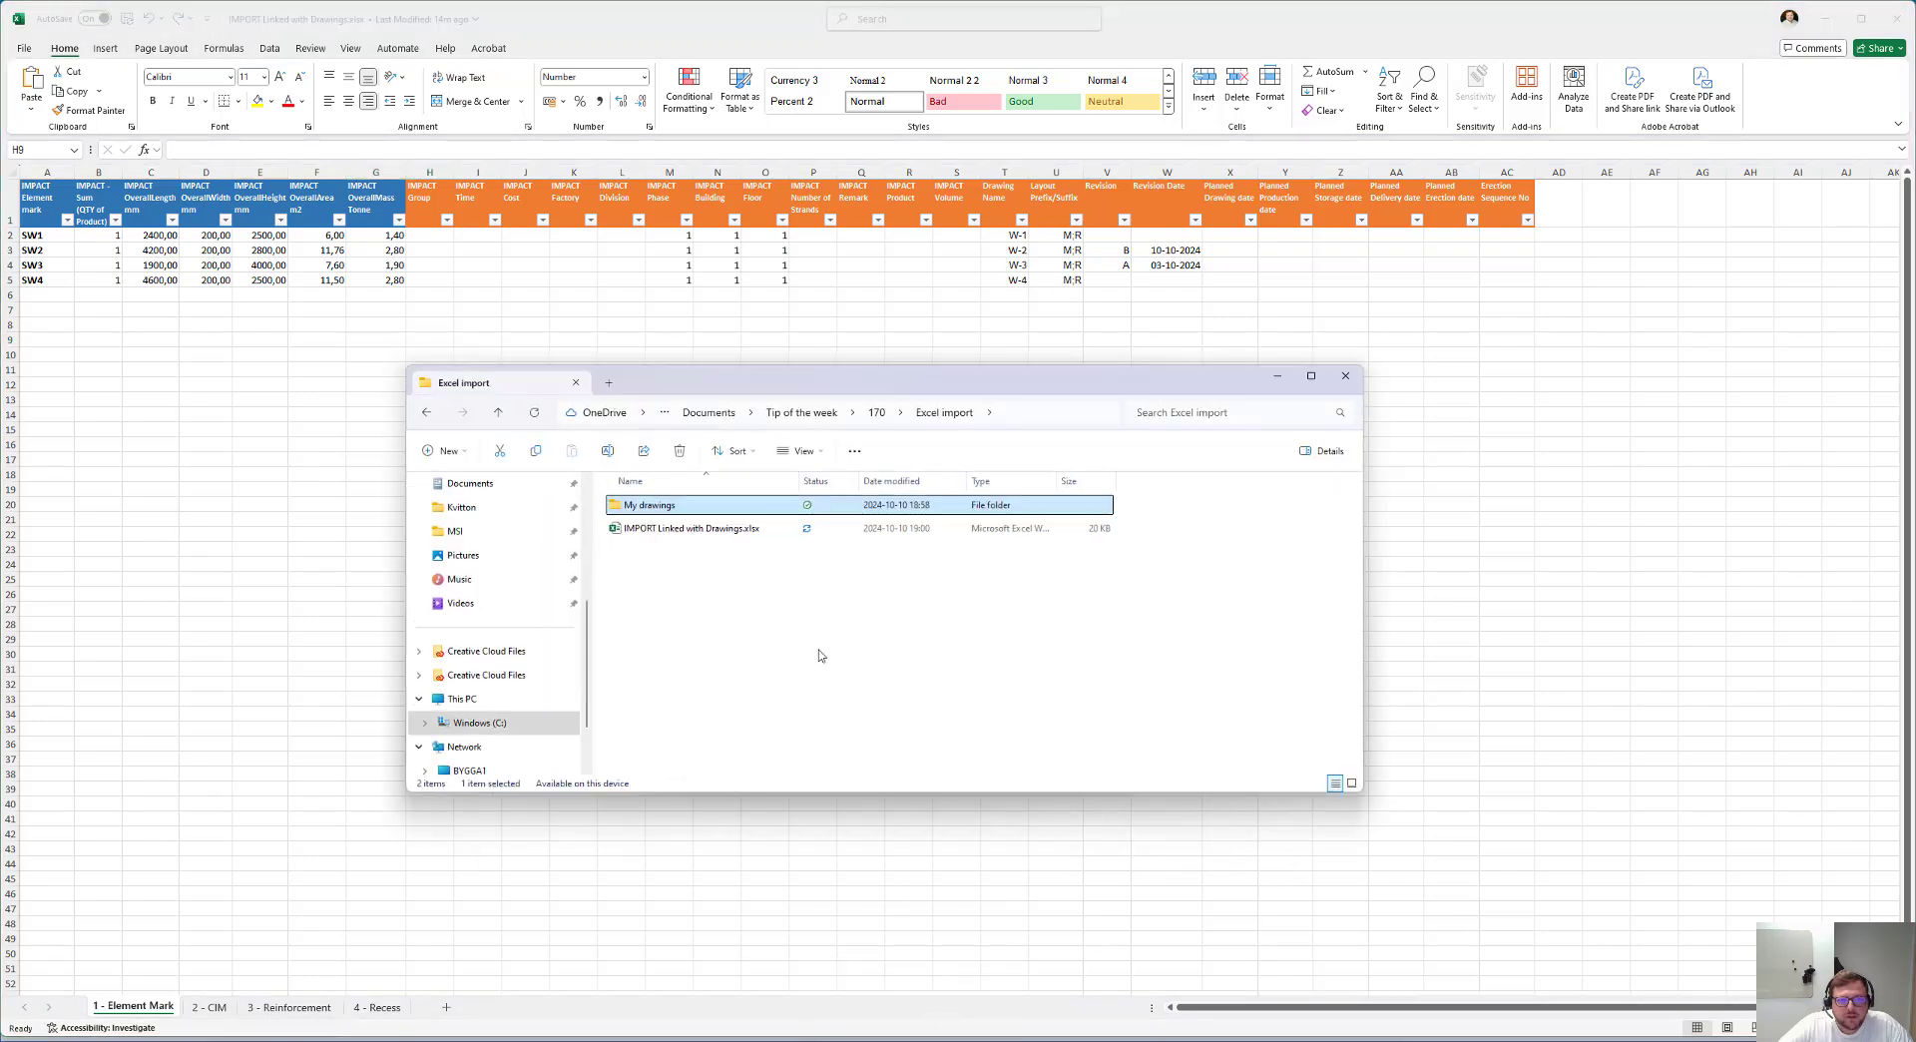
double_click(663, 507)
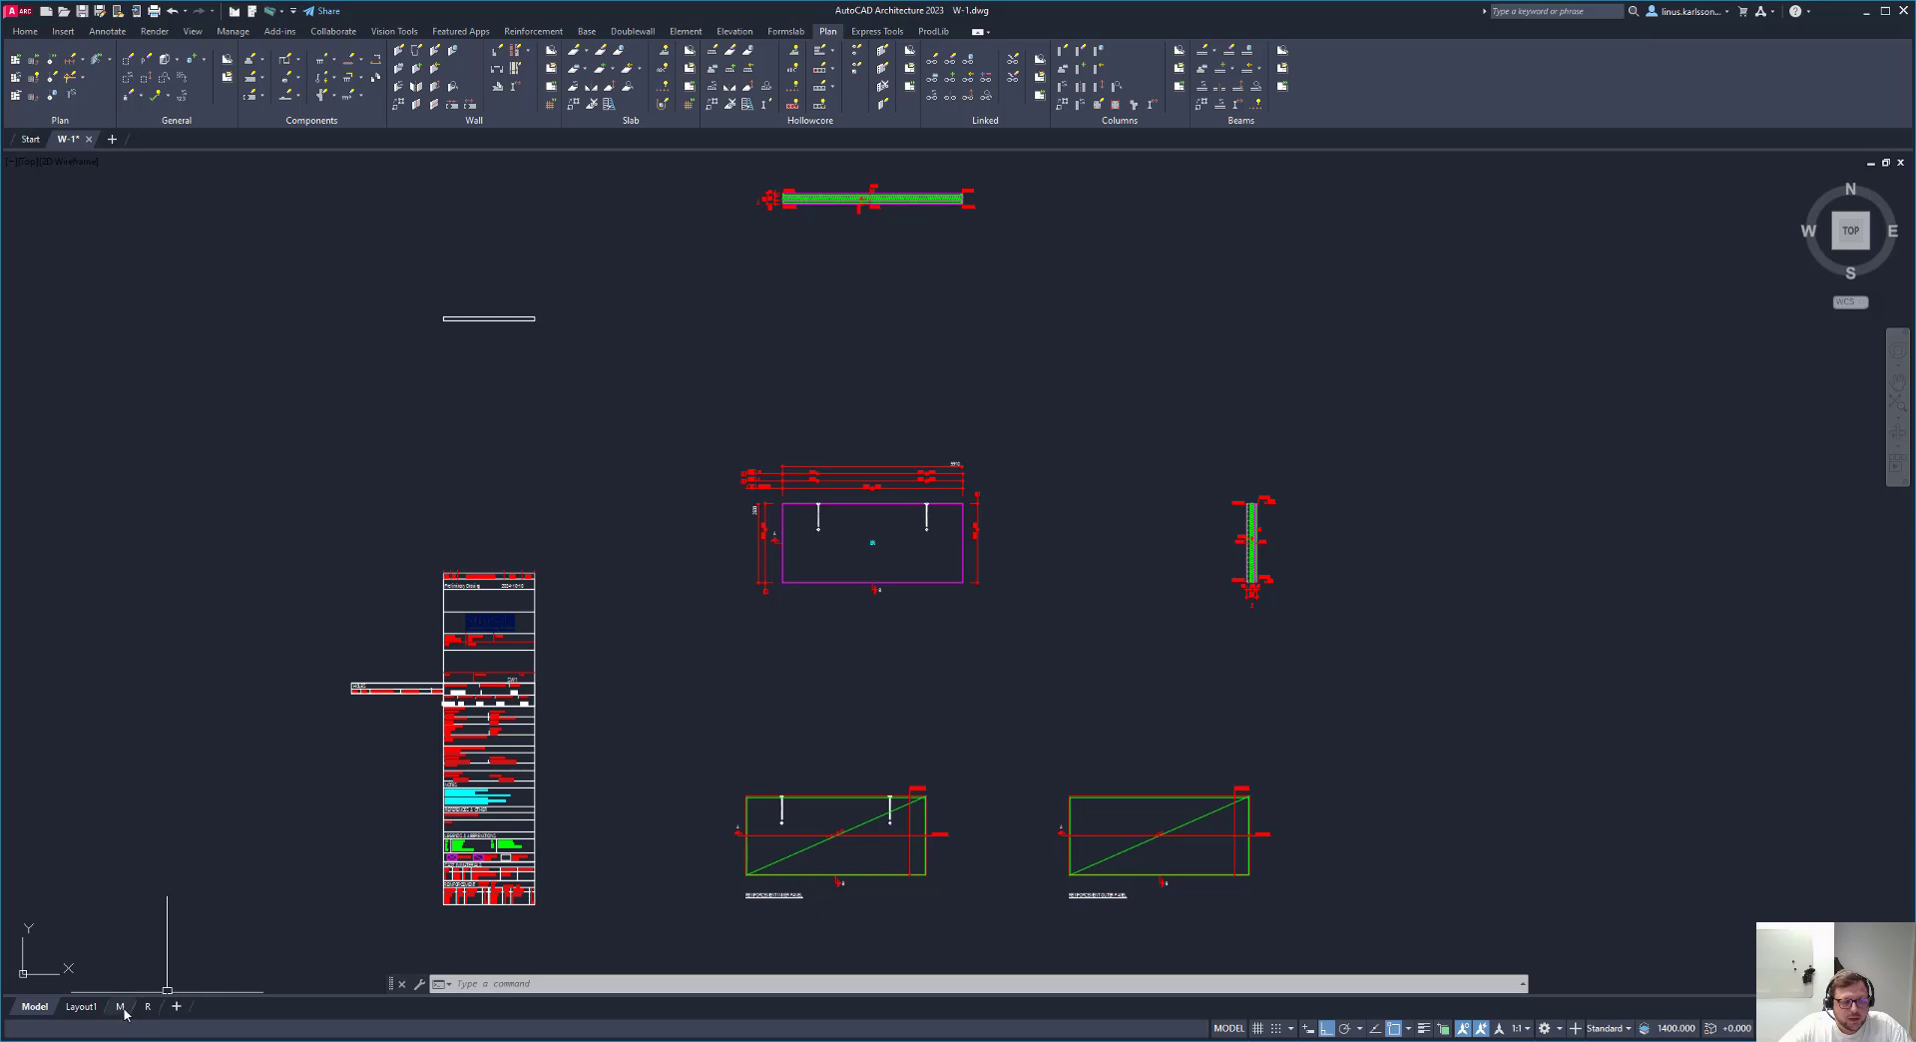
mouse_move(122, 1016)
left_click(1867, 13)
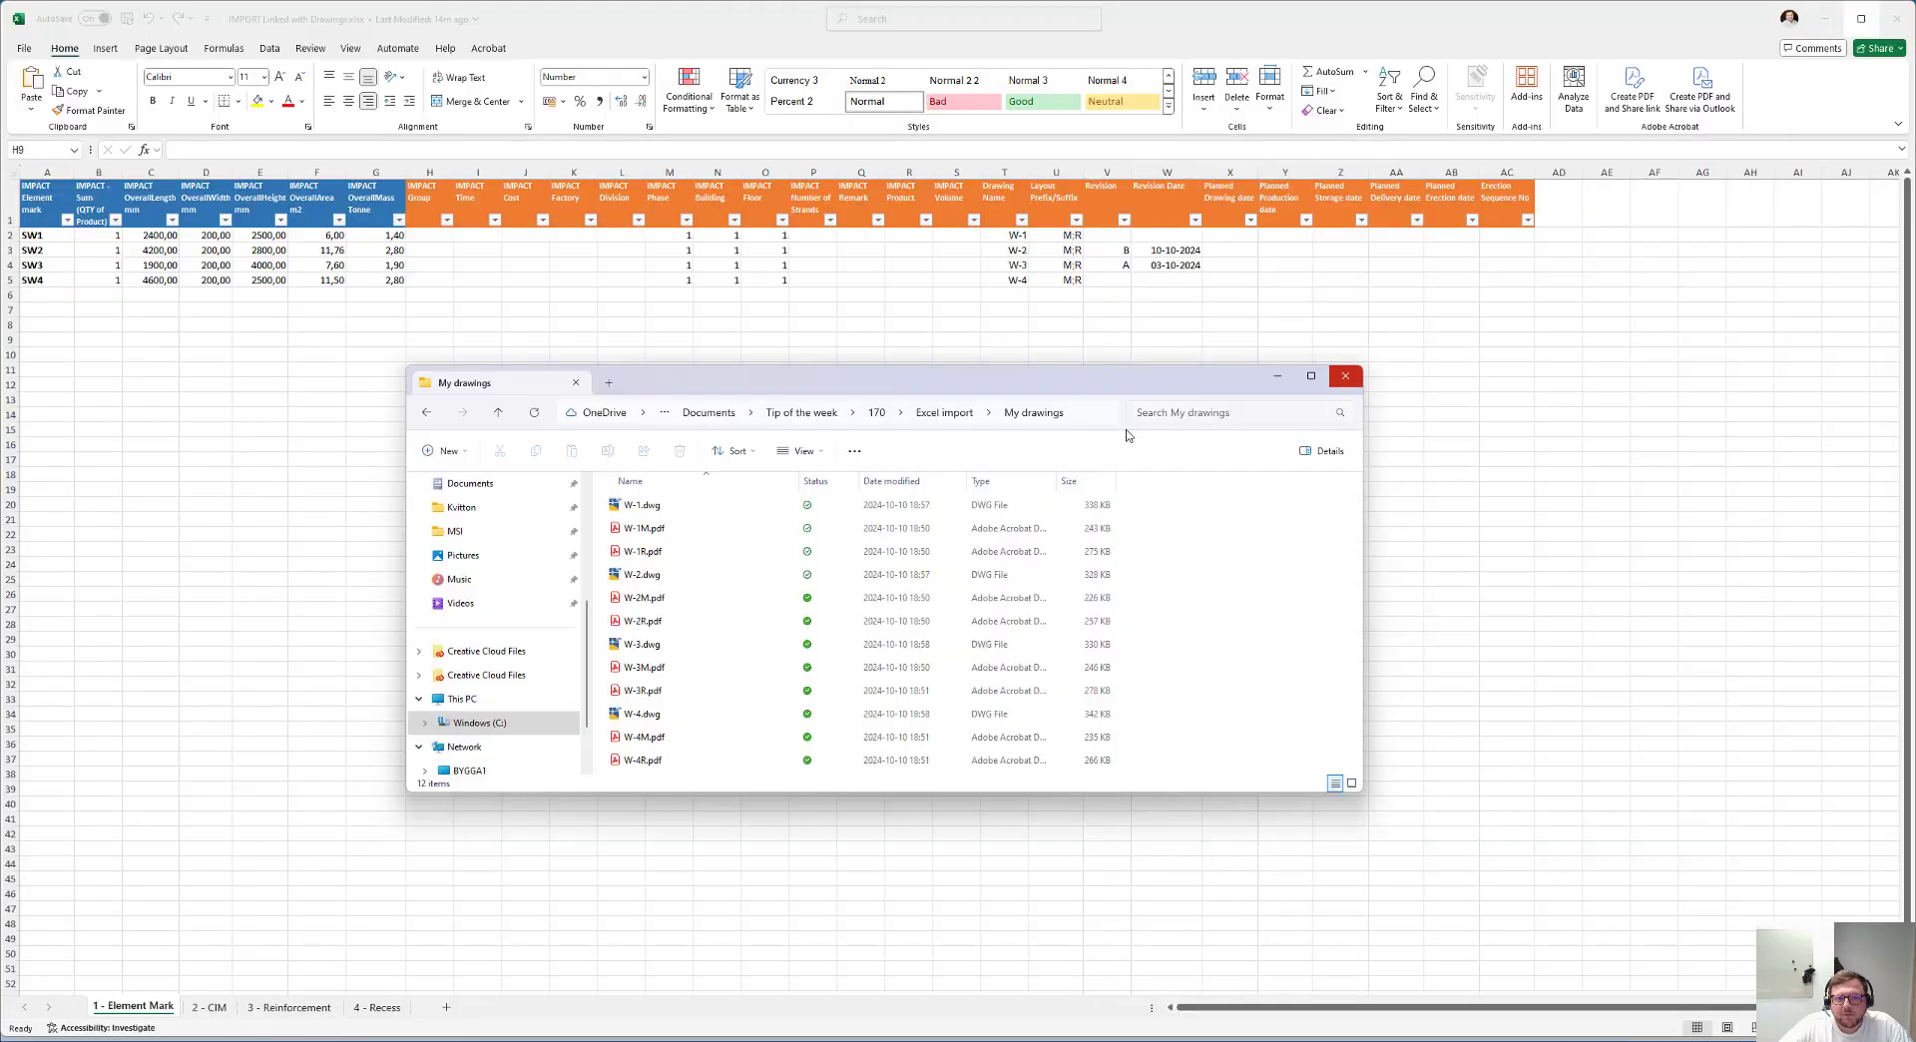
left_click(1278, 377)
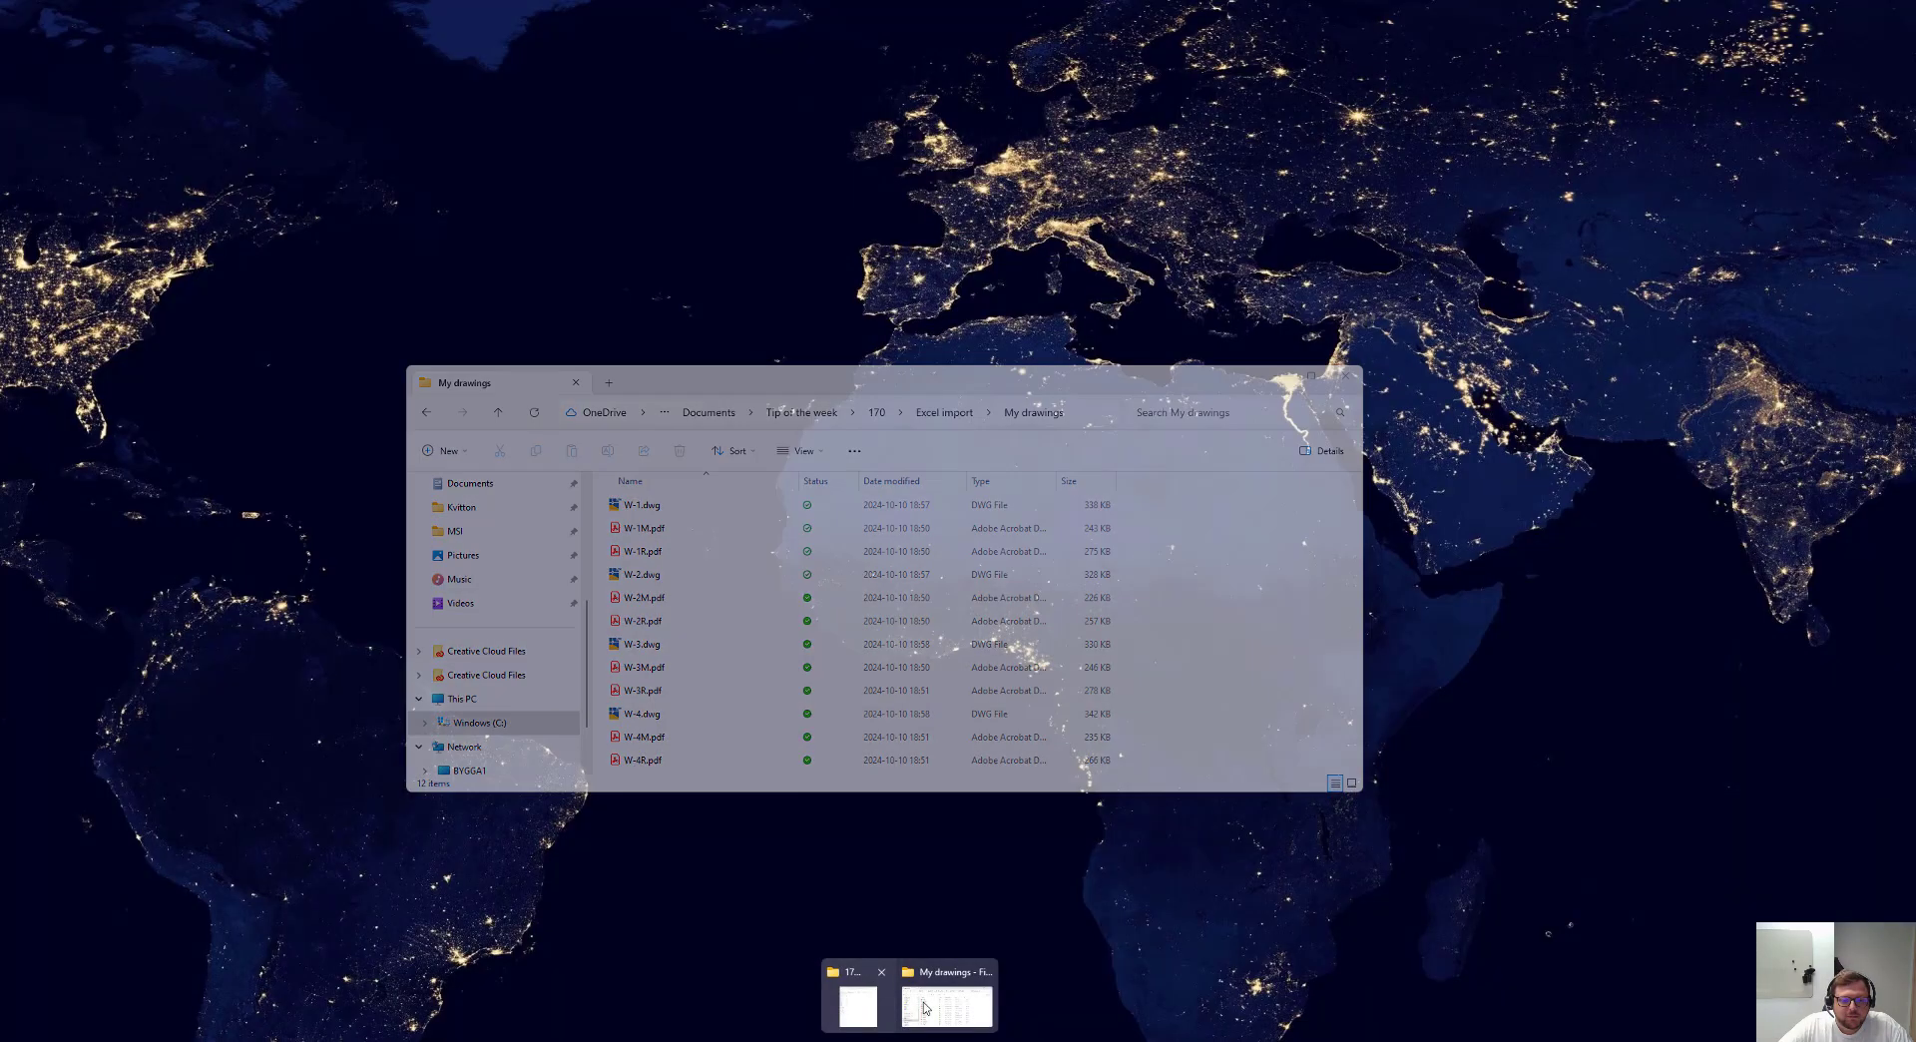
Check the DWG and PDF file names in the My drawings folder, and close the folder and the workbook.
left_click(973, 1006)
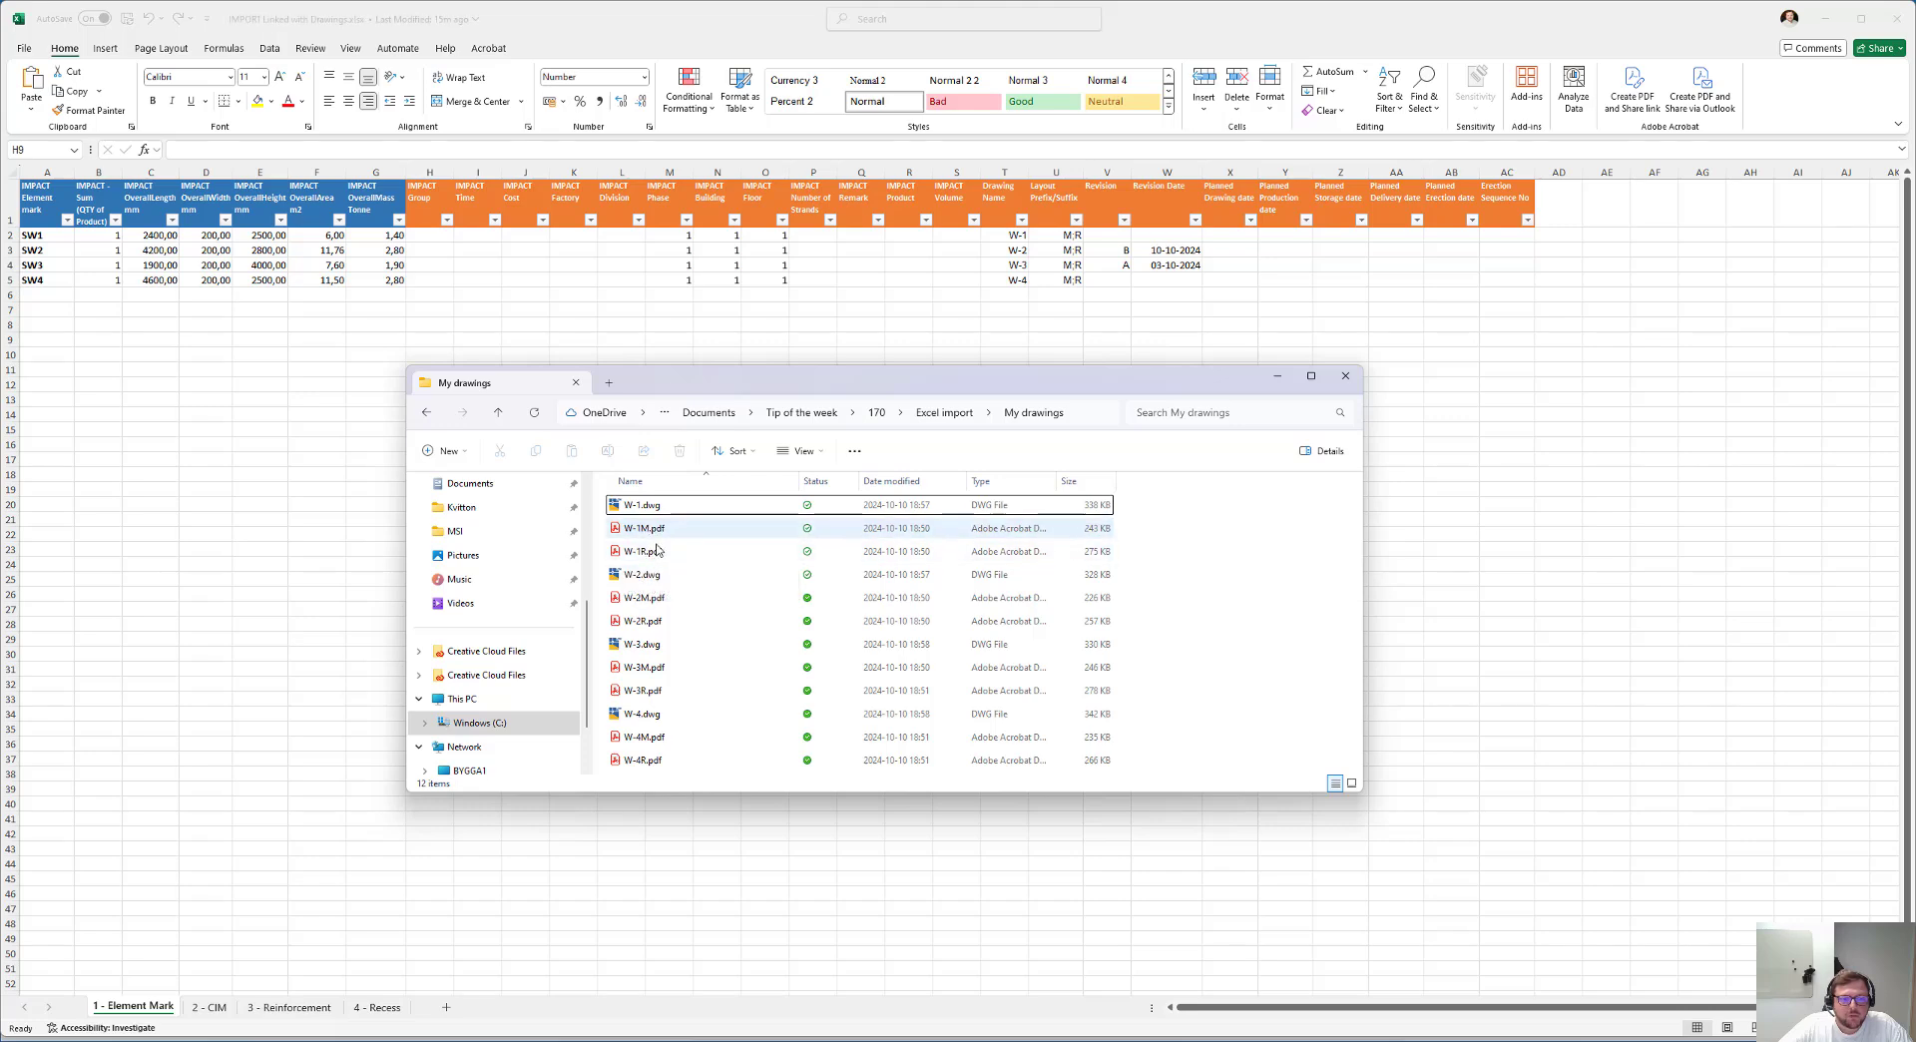
left_click(686, 508)
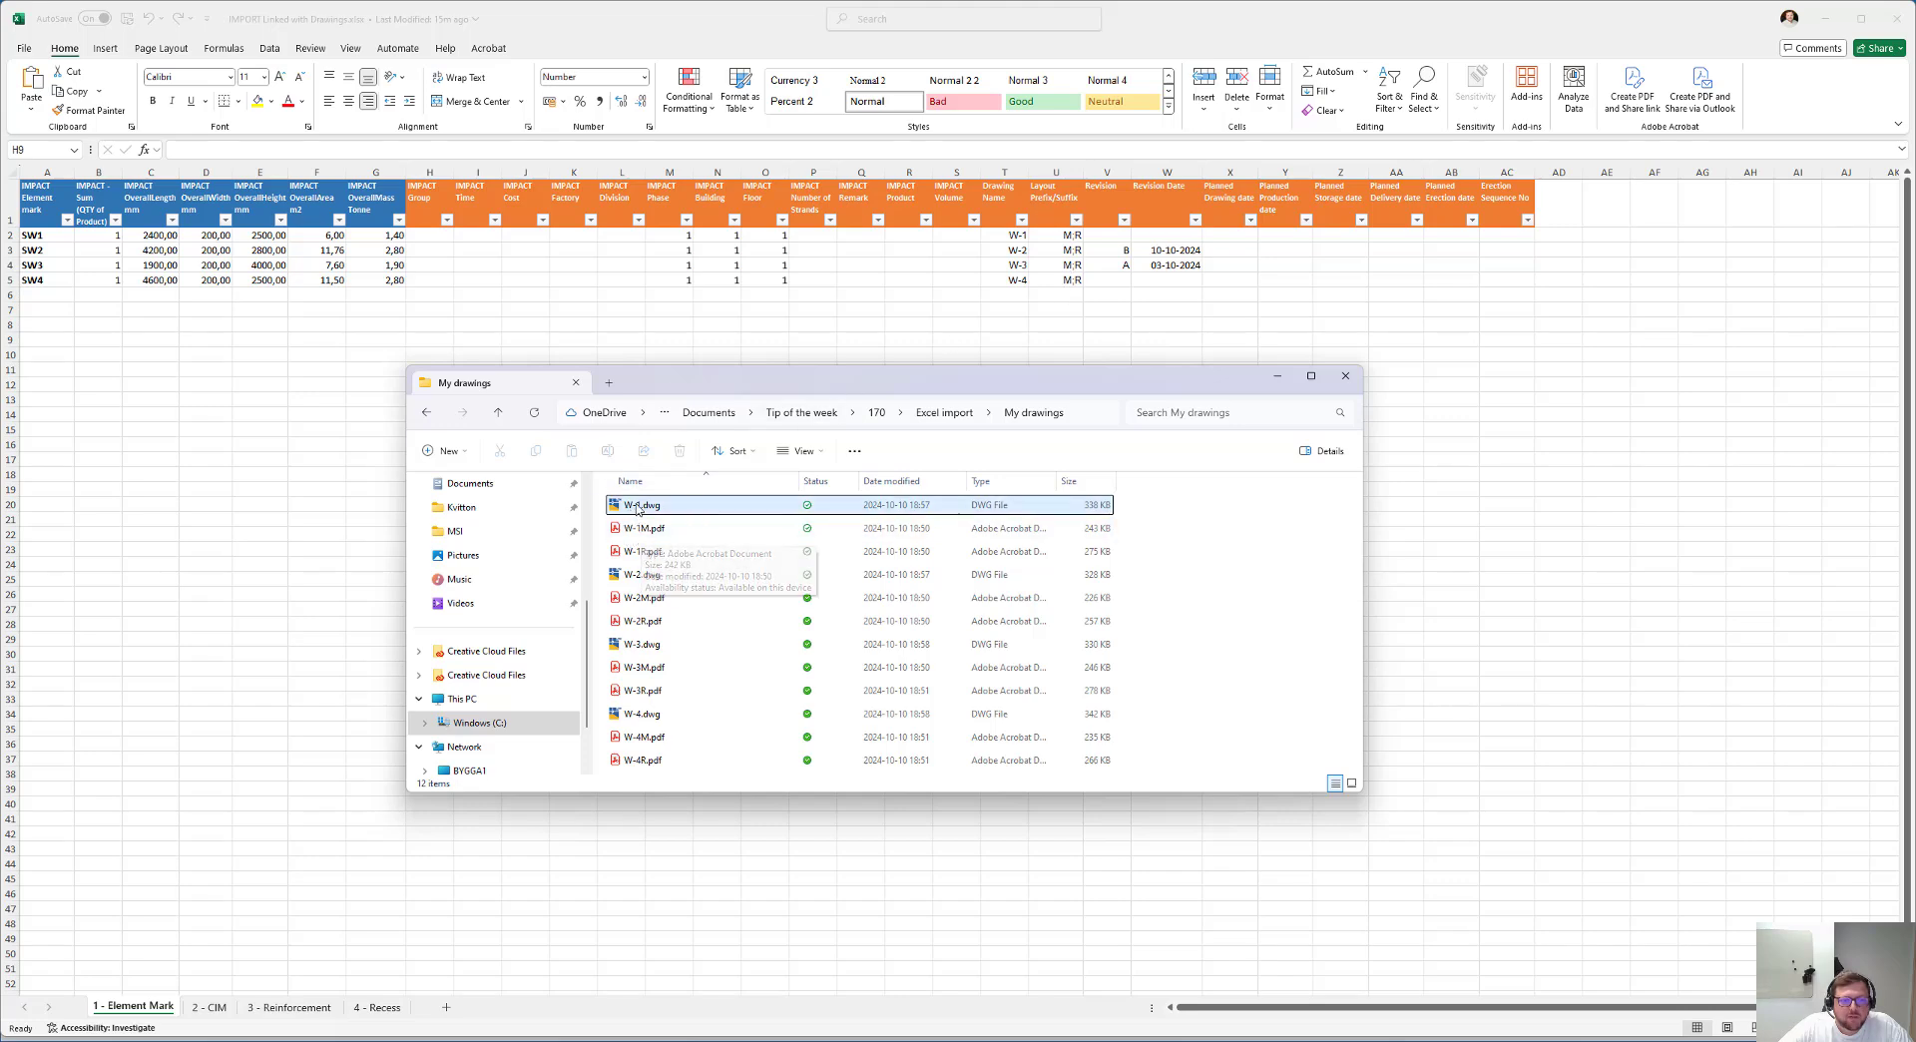
left_click(650, 512)
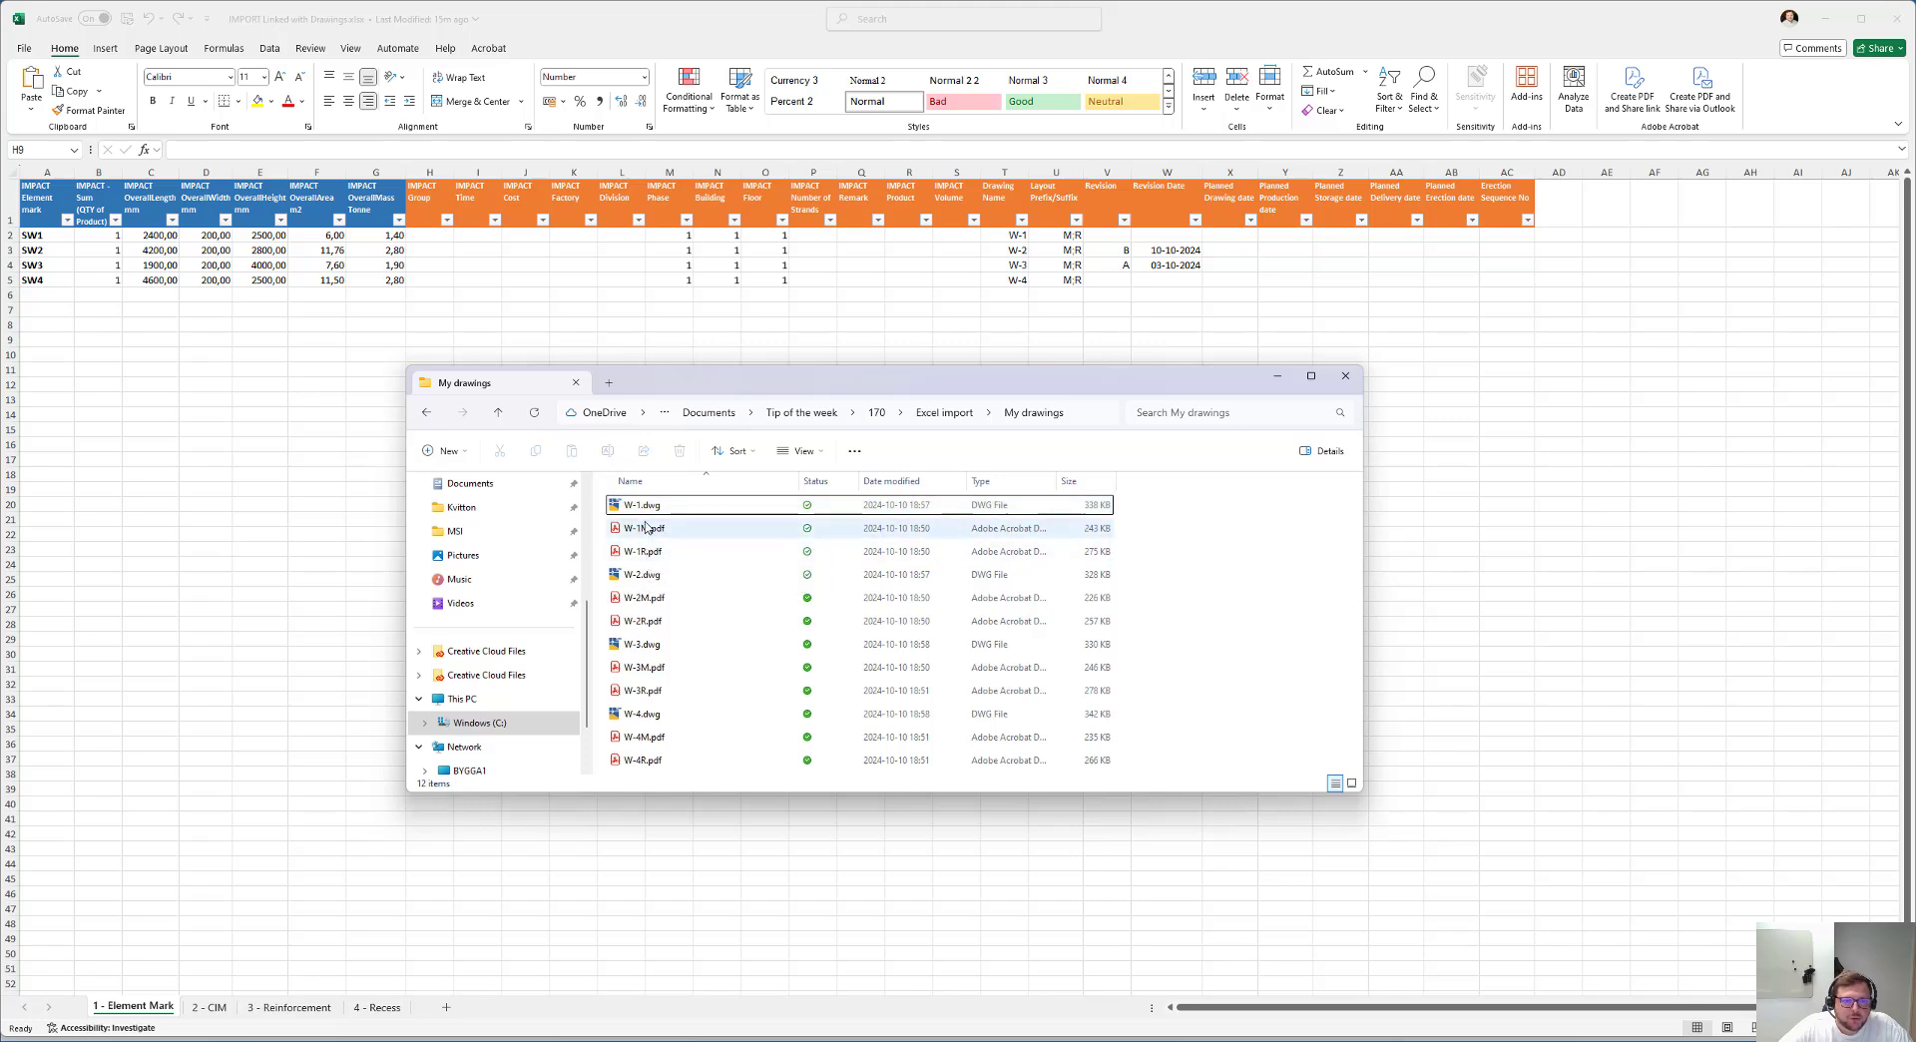
left_click(1342, 379)
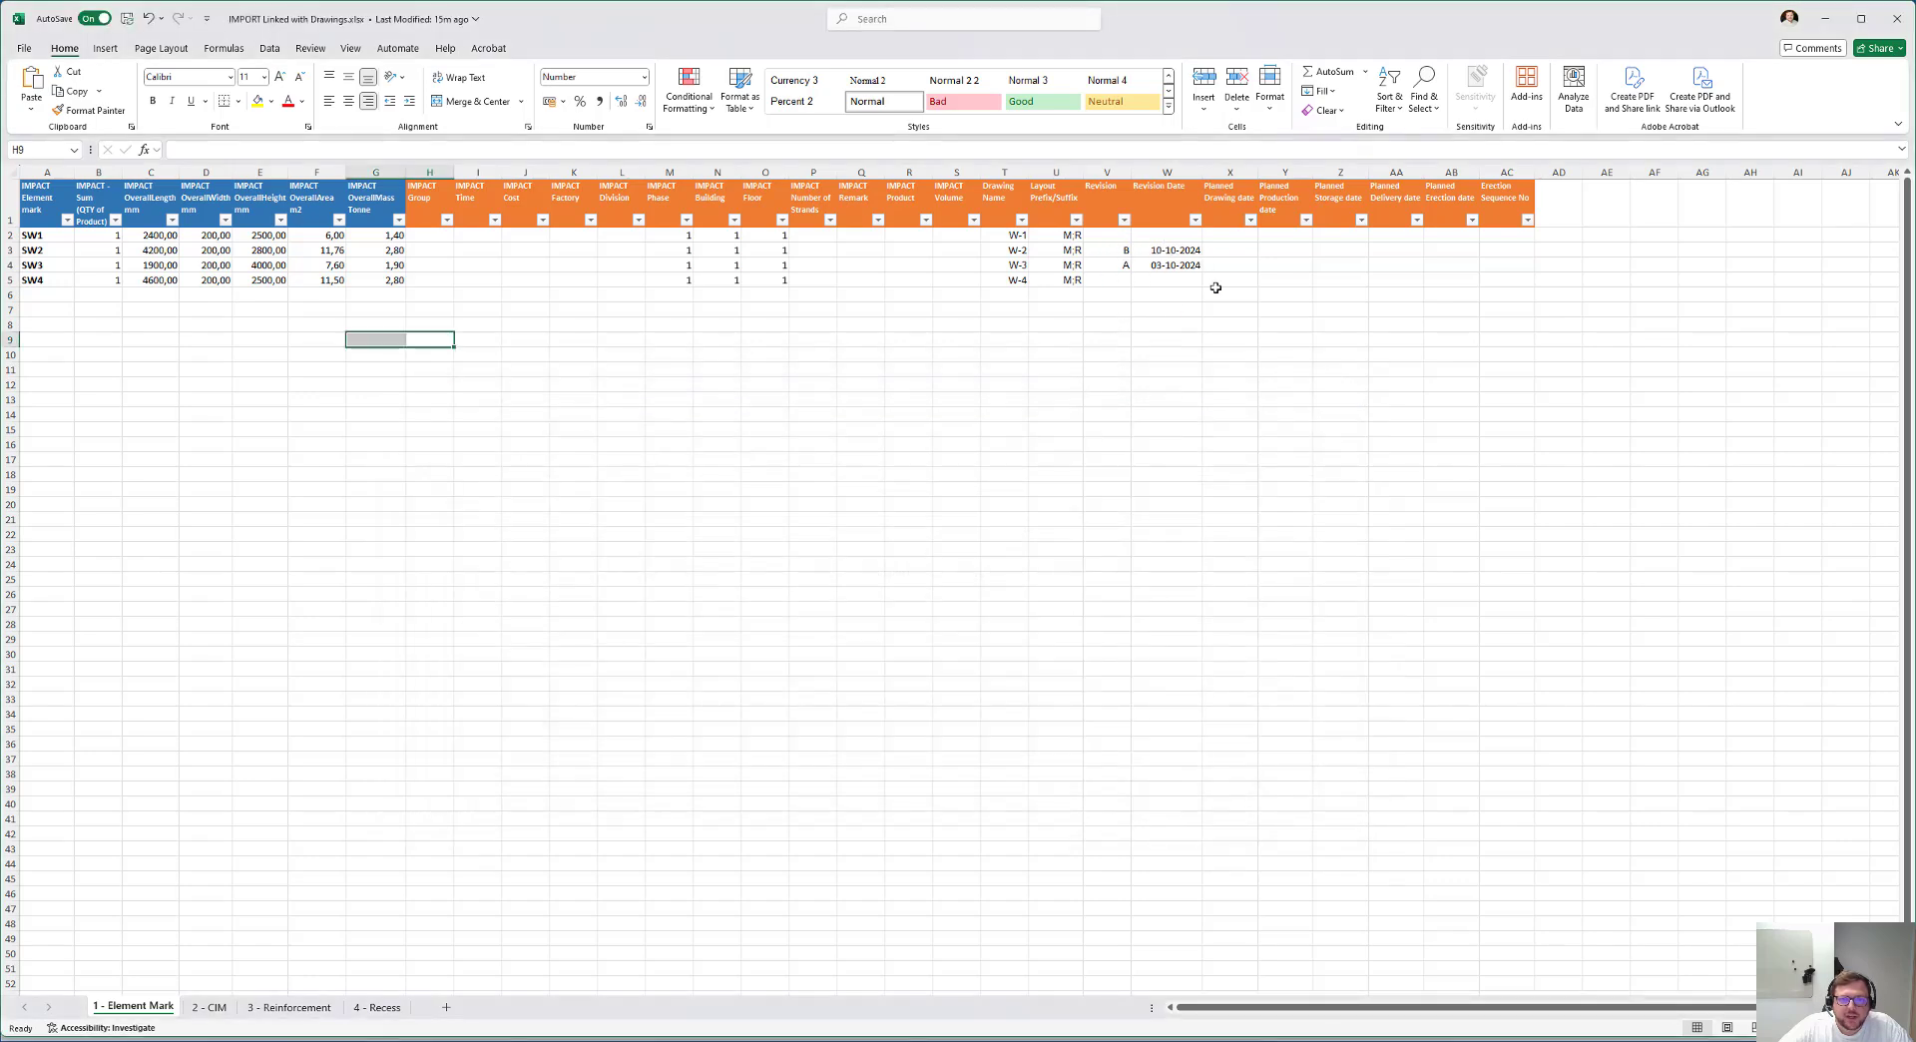
left_click(1242, 475)
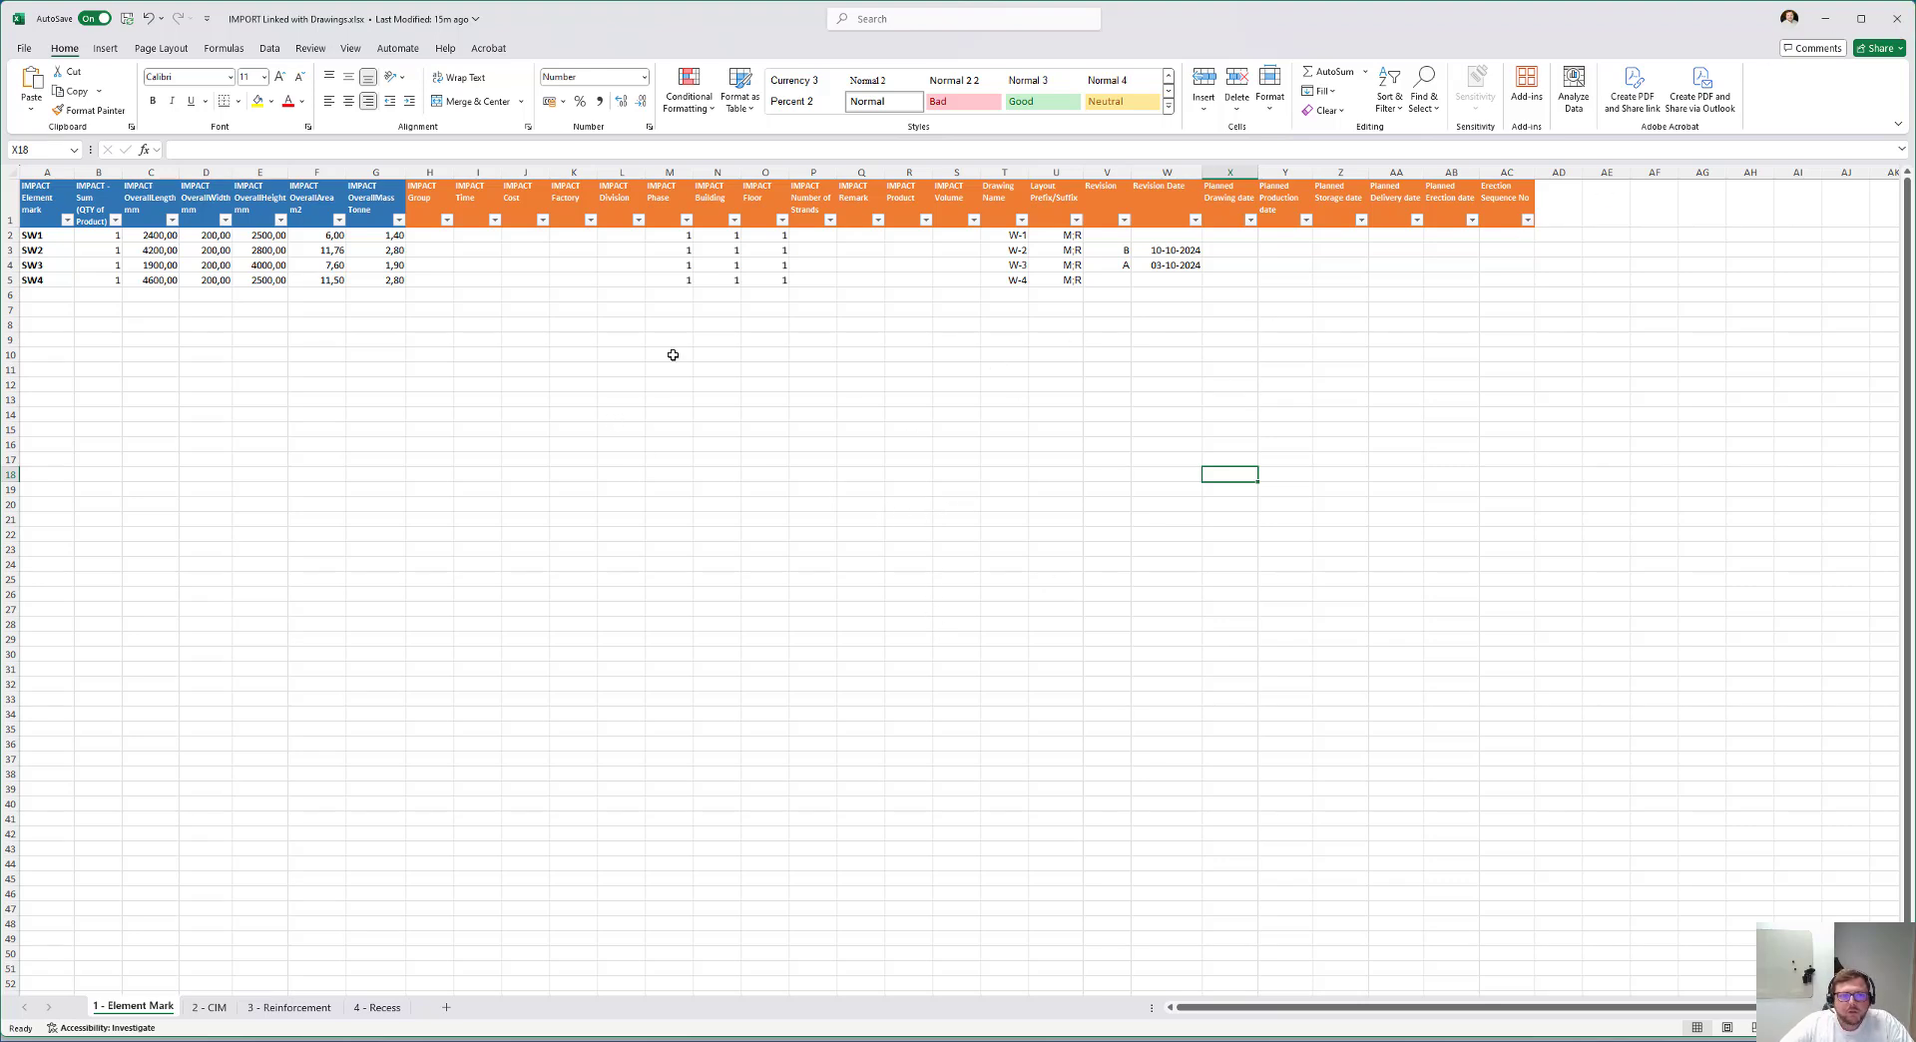
left_click(1896, 18)
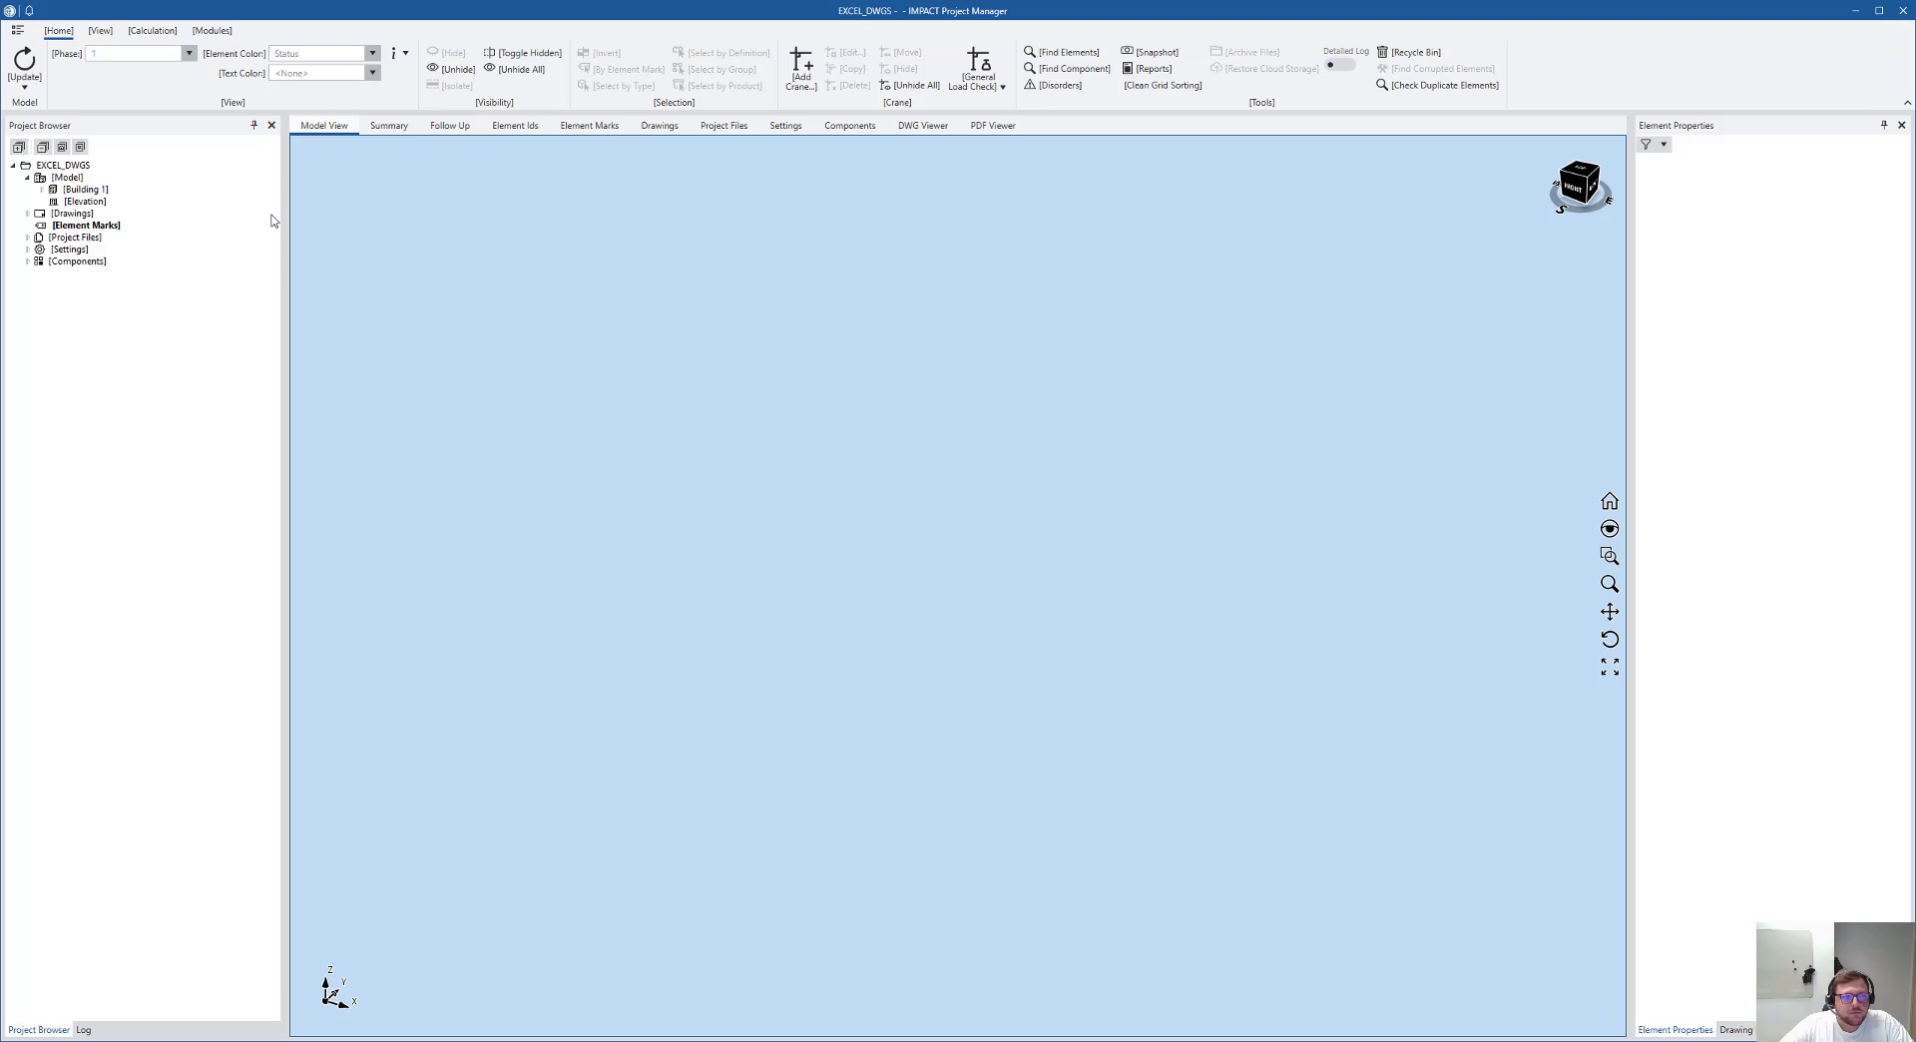
Start a linked element mark import from IMPORT Linked with Drawings.xlsx using the mode Import/Update Element Marks, Elements and Drawings.
left_click(92, 229)
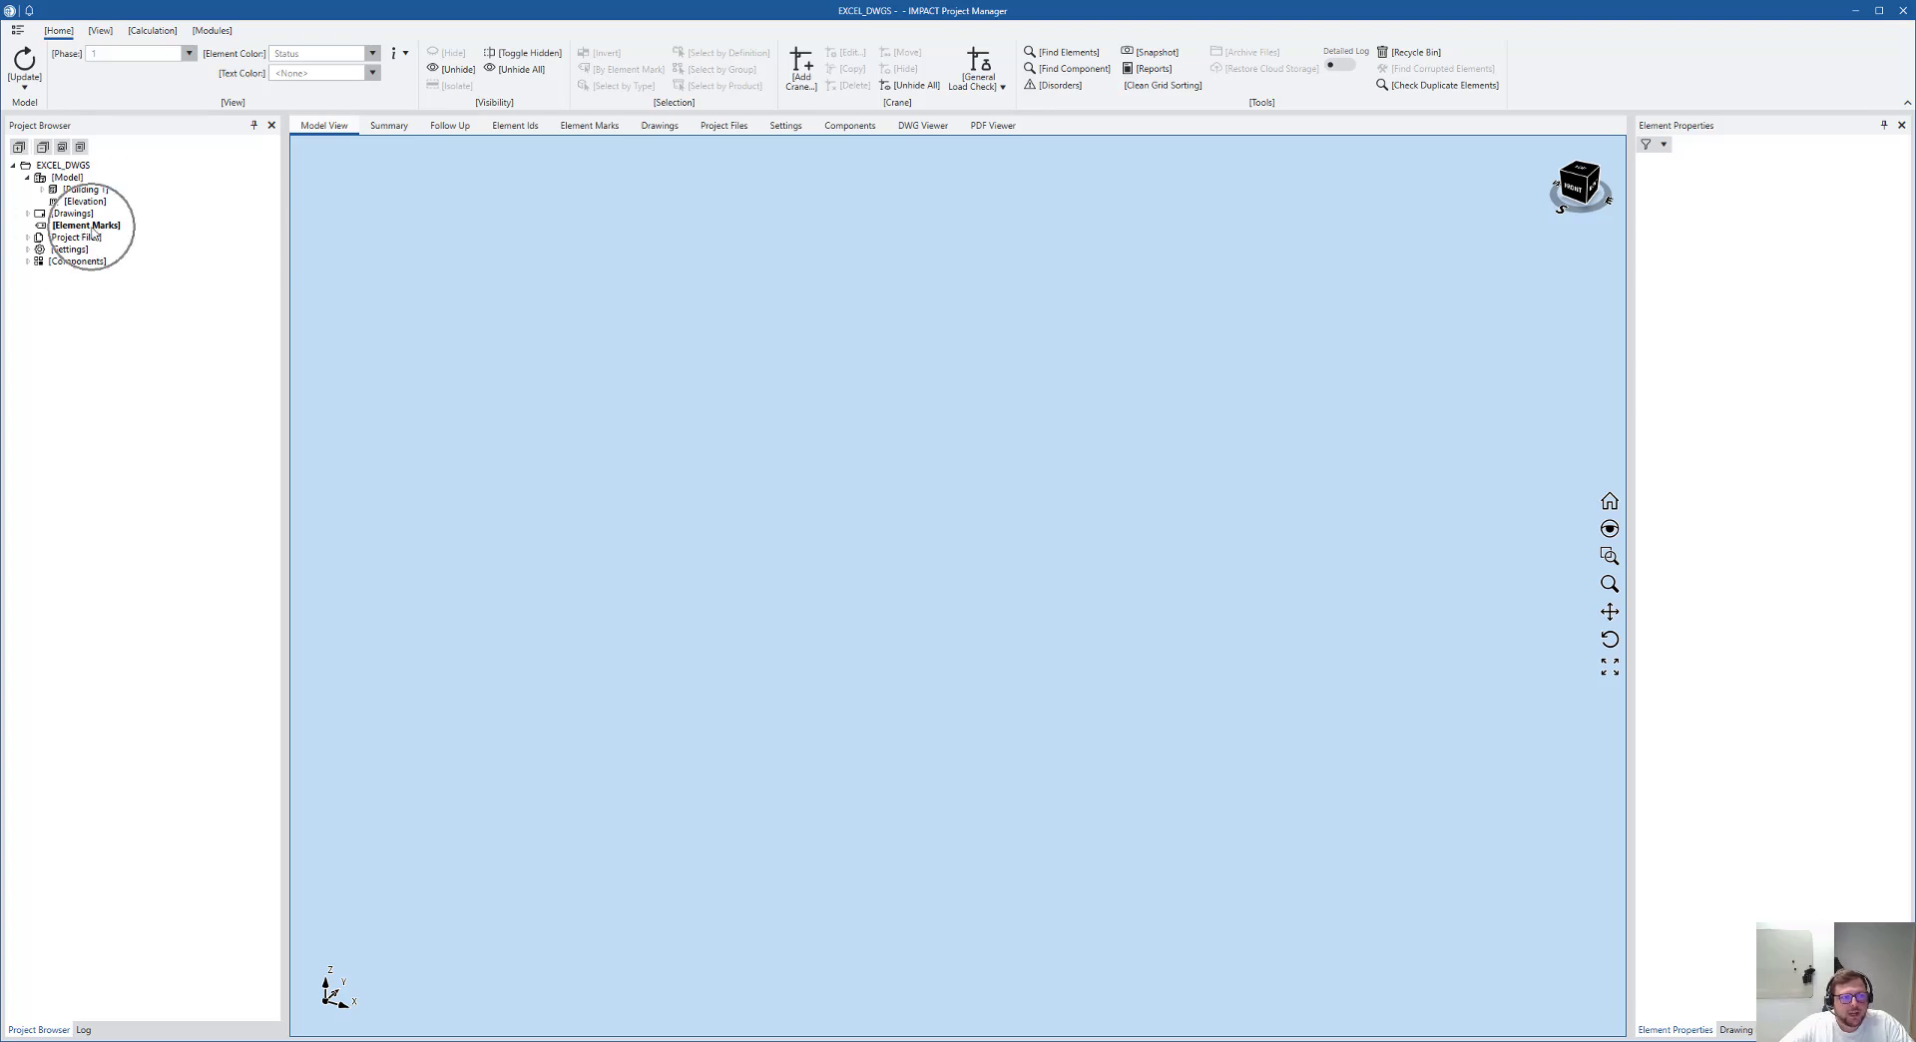
right_click(93, 229)
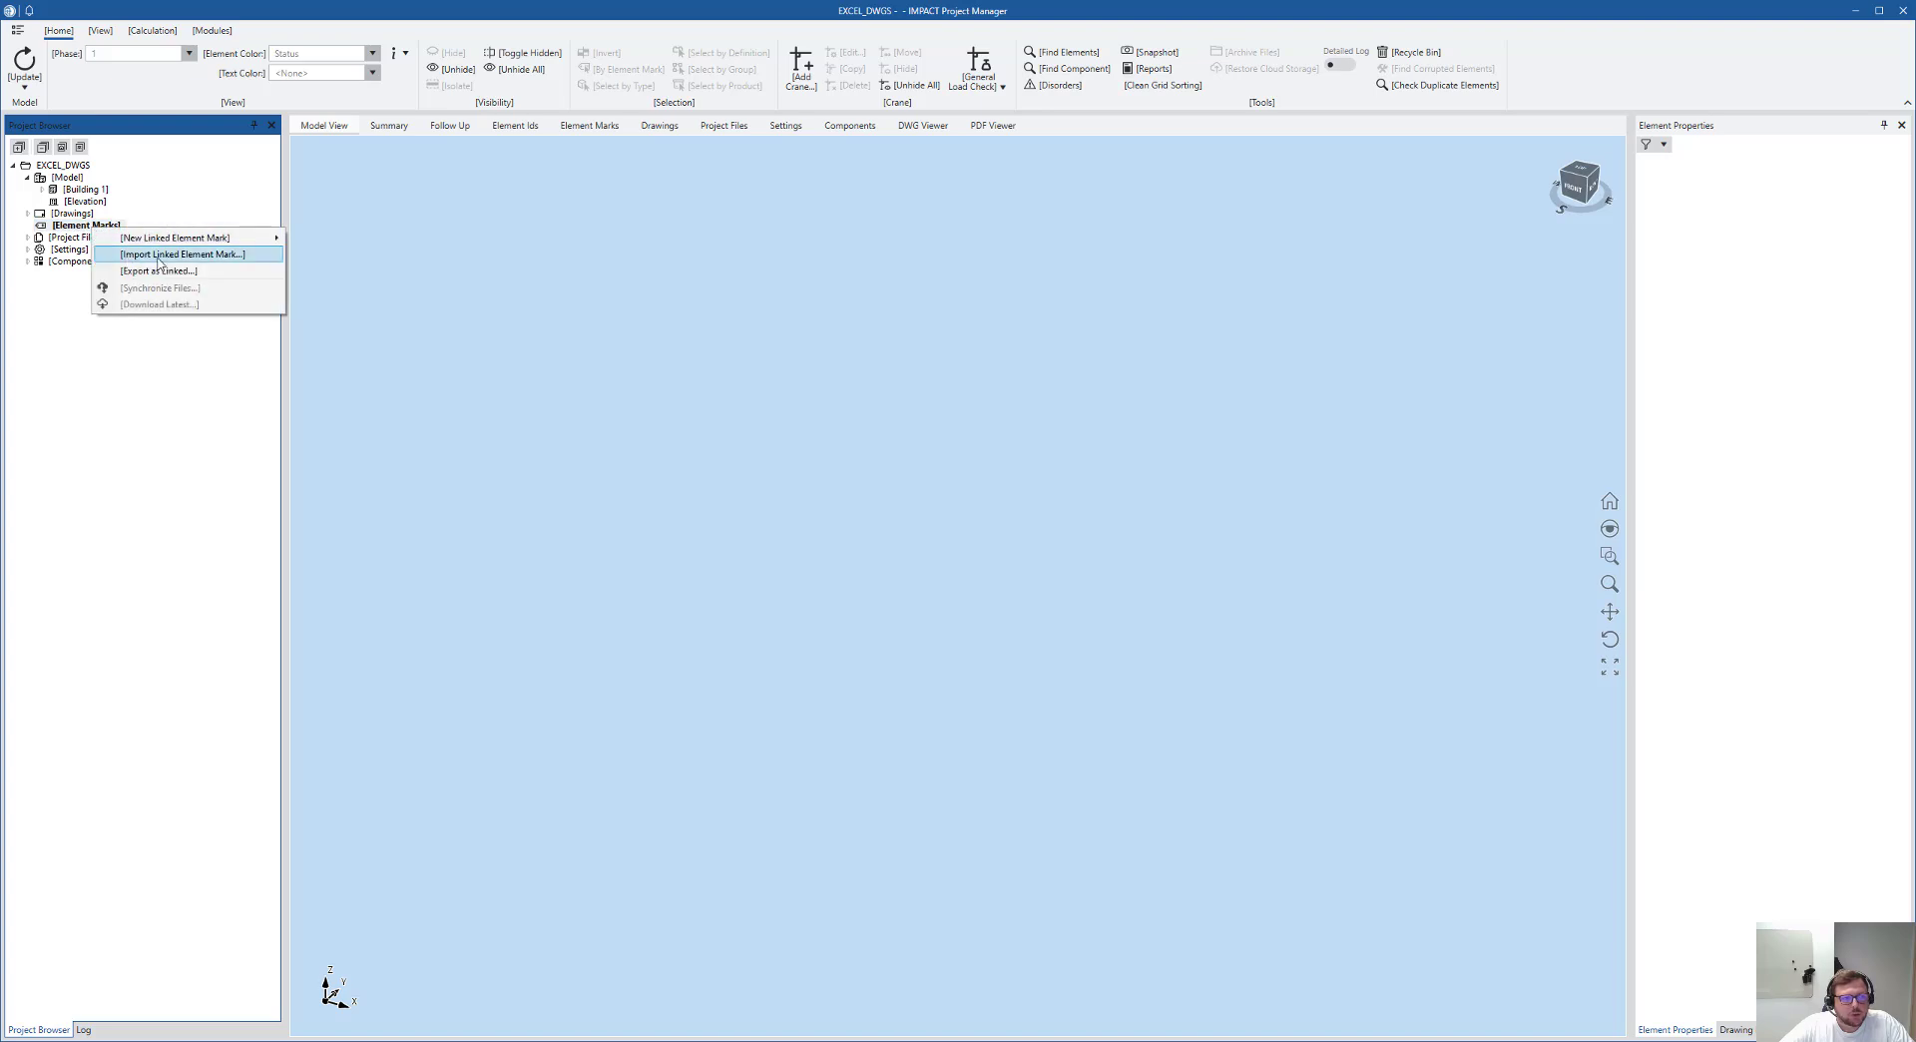
left_click(192, 261)
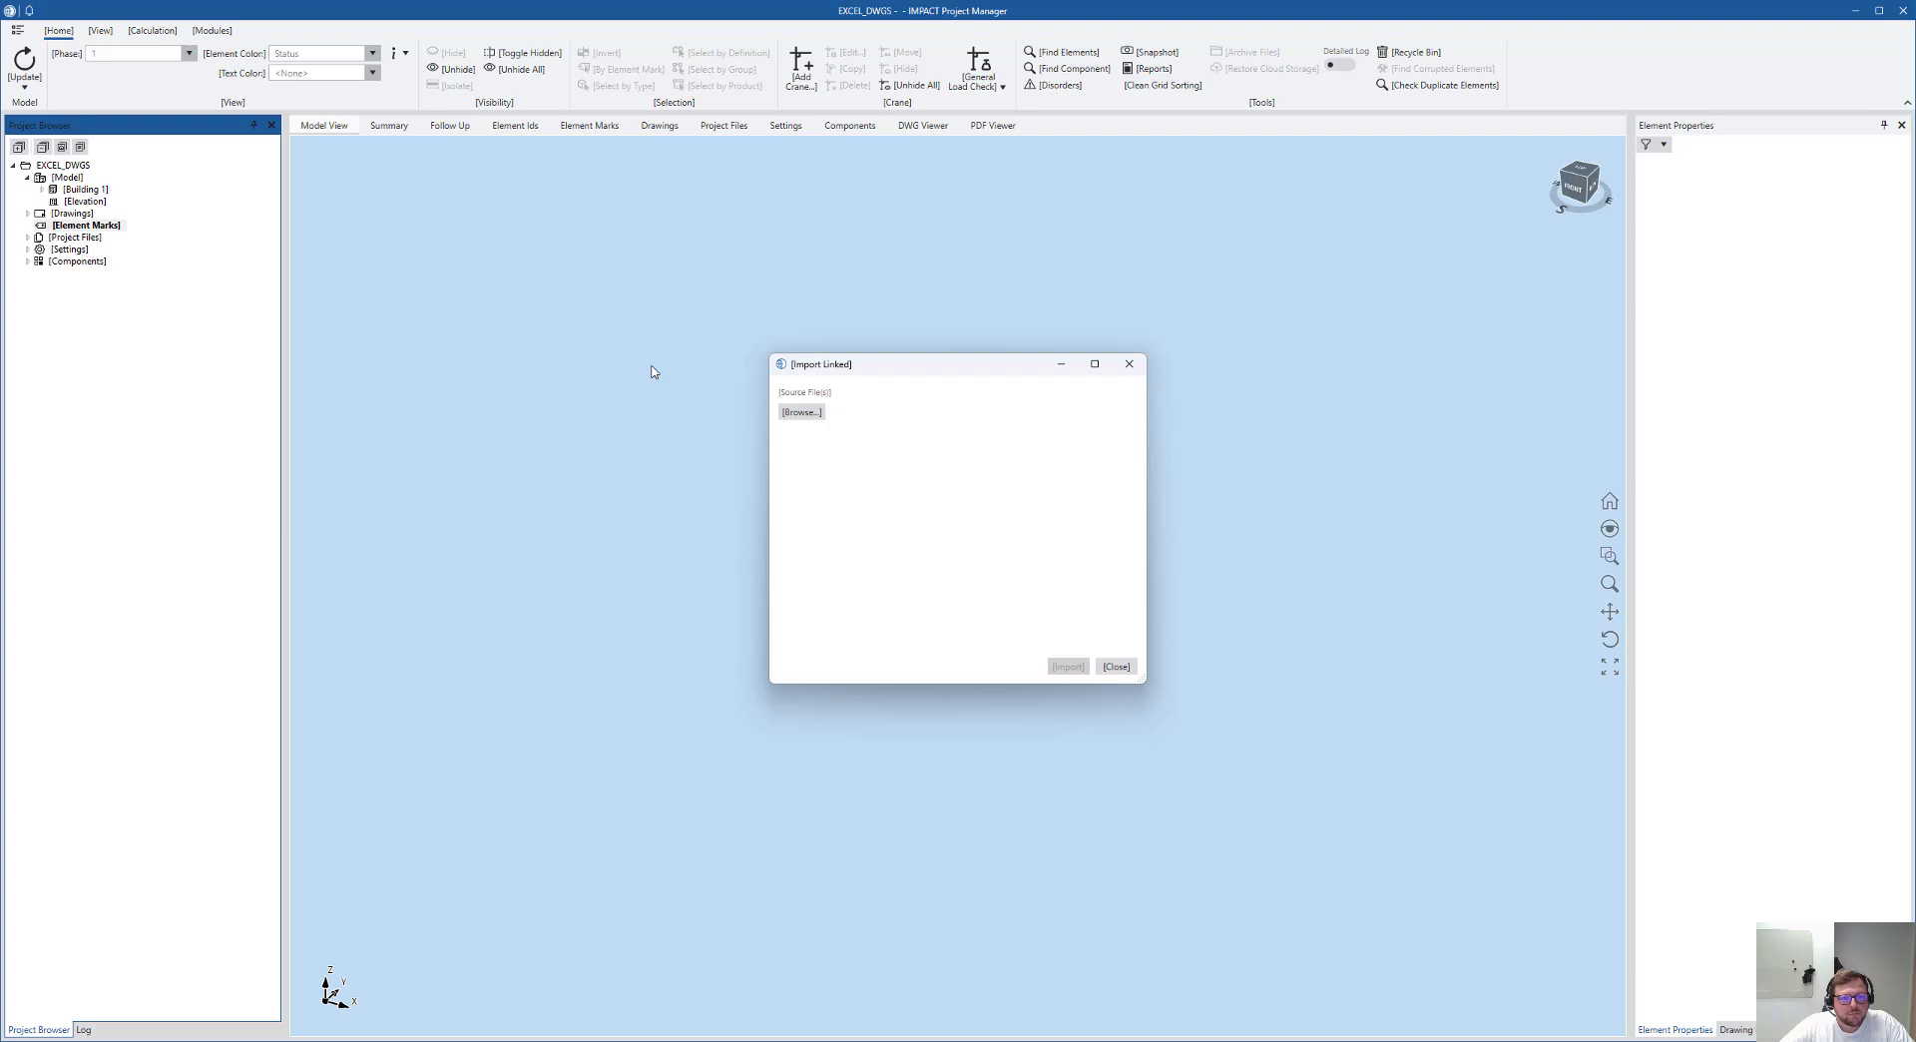
left_click(801, 412)
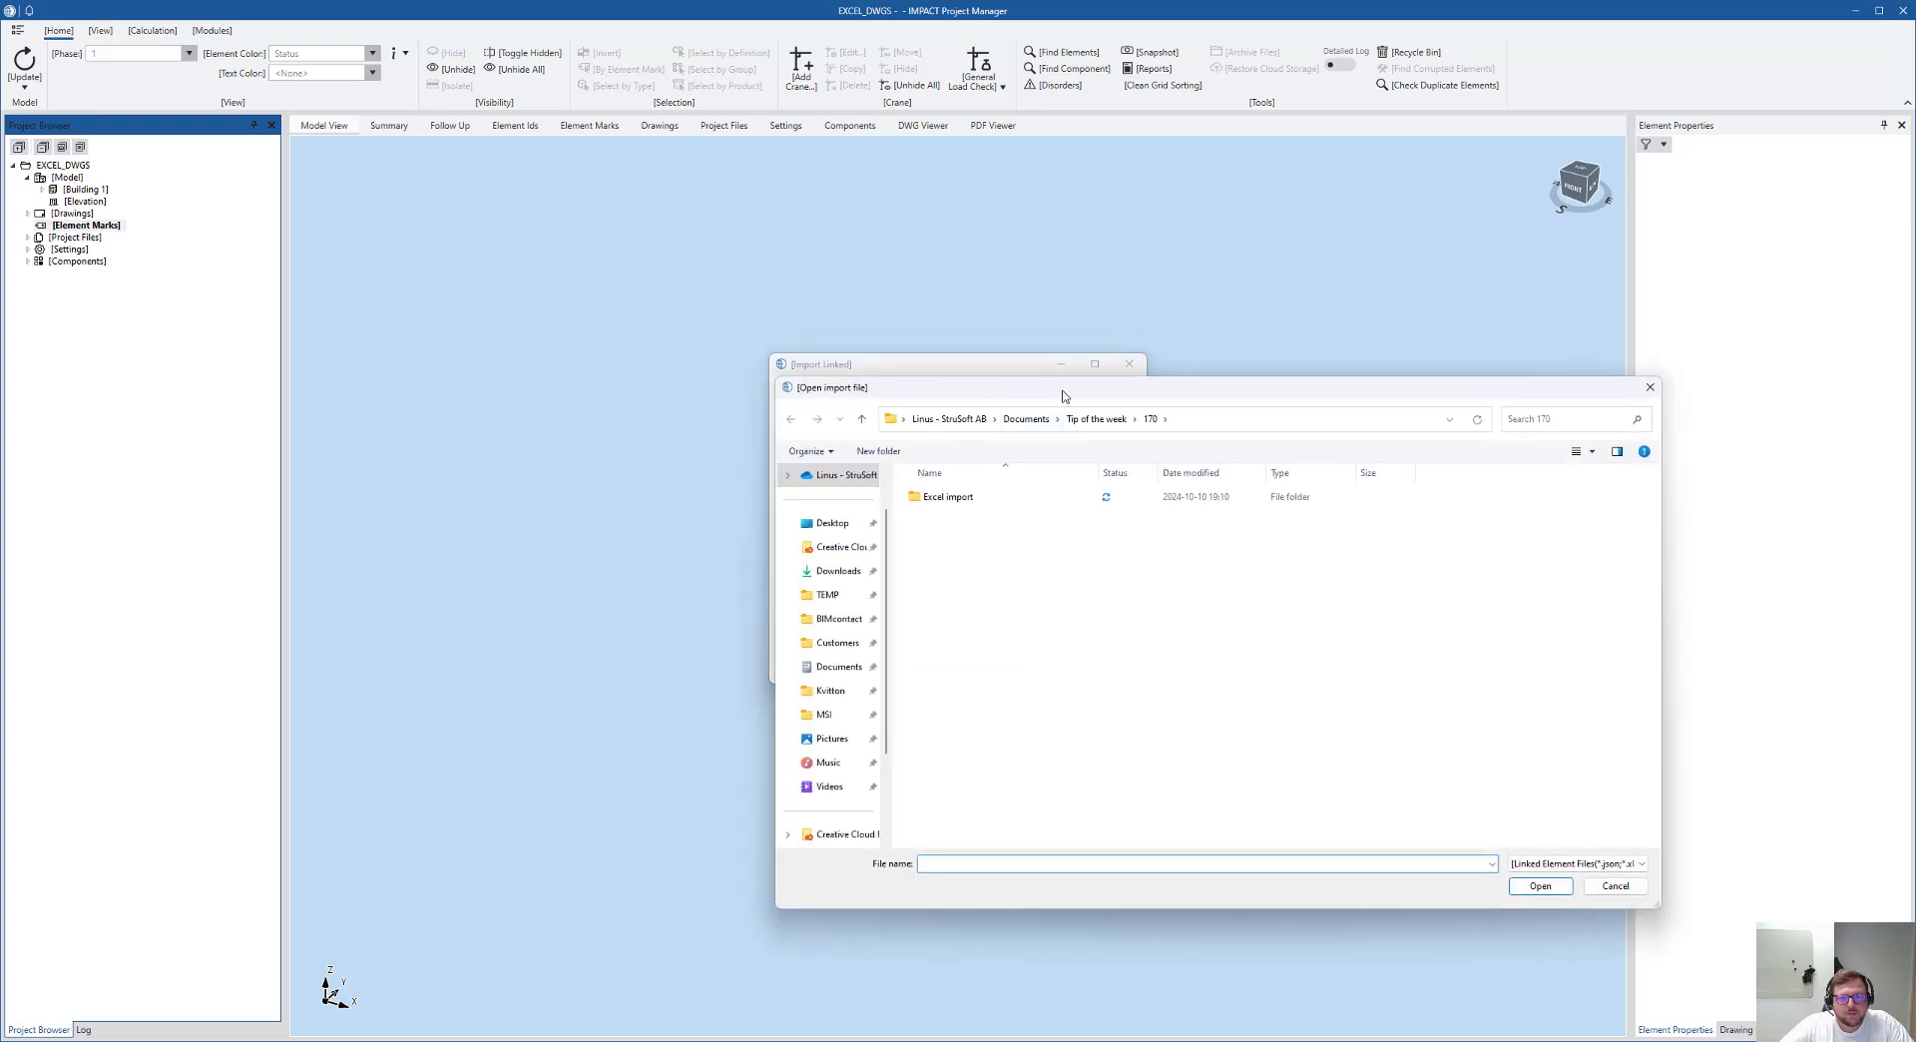
double_click(888, 475)
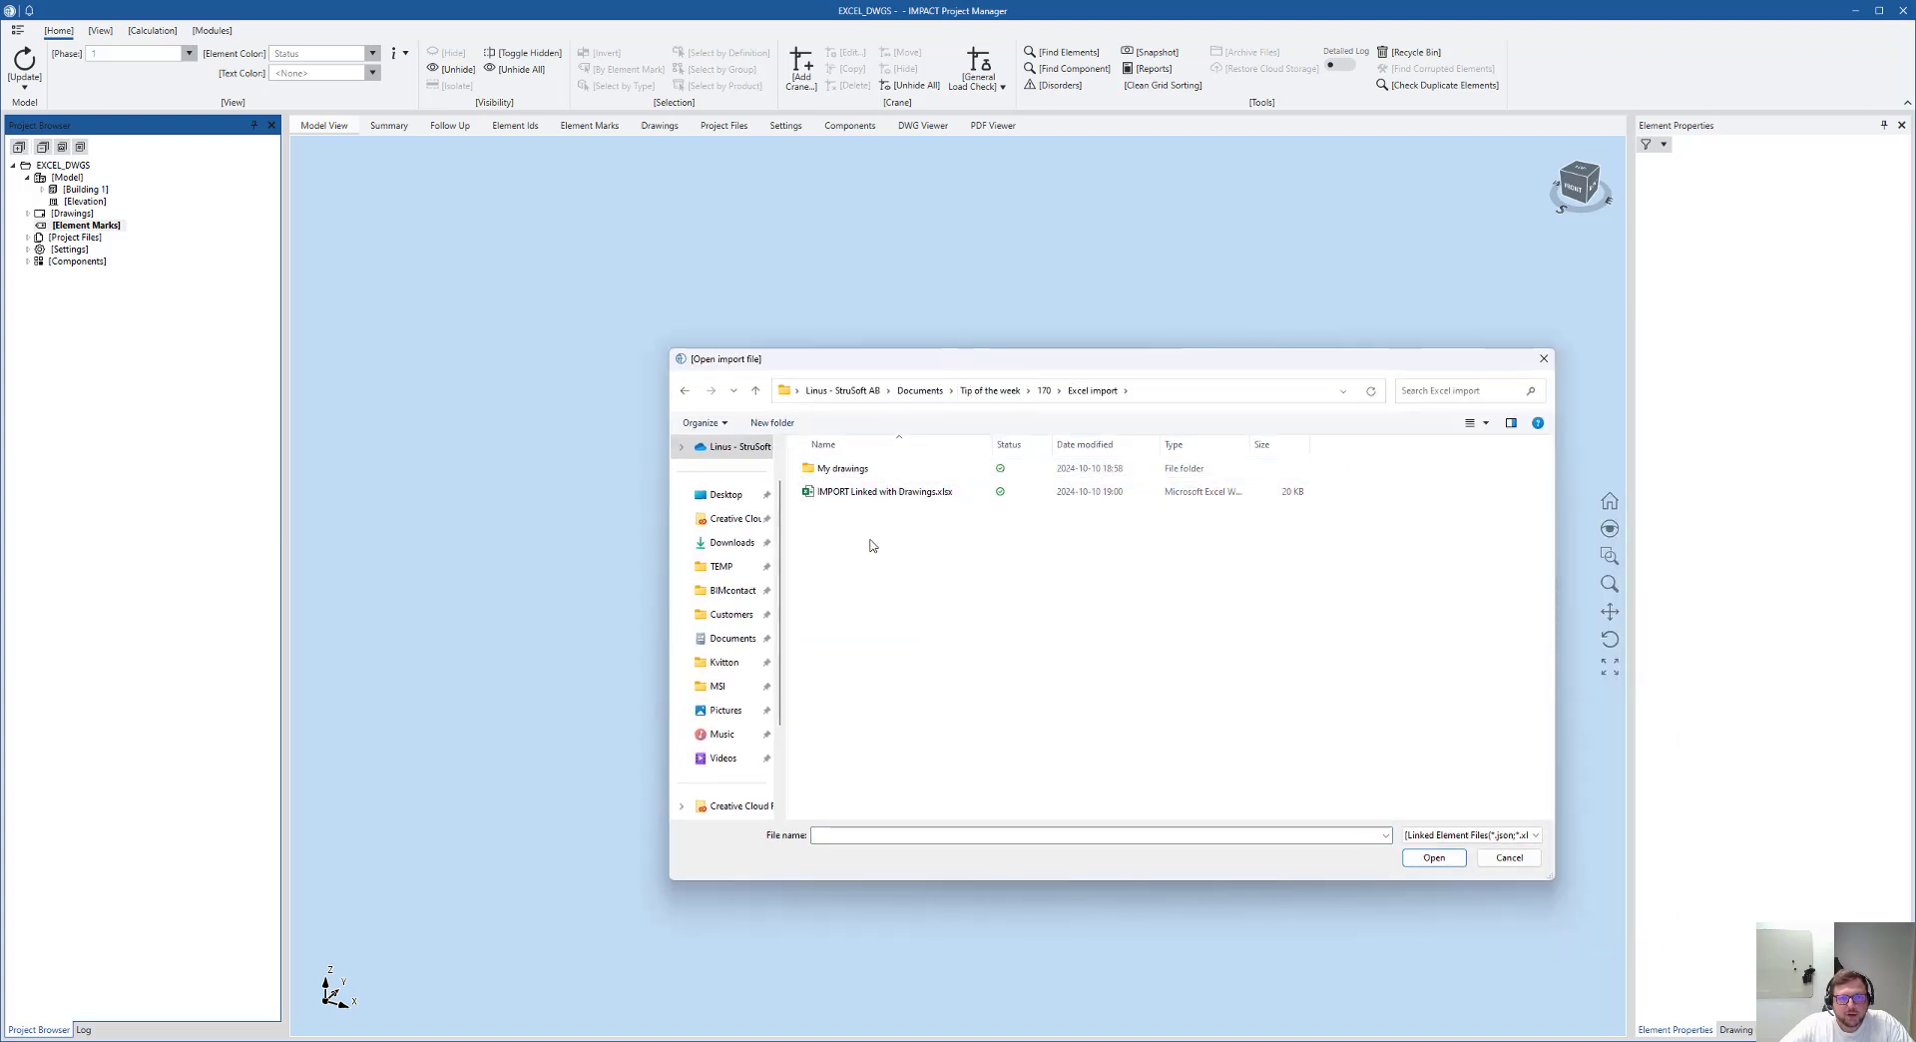
left_click(828, 496)
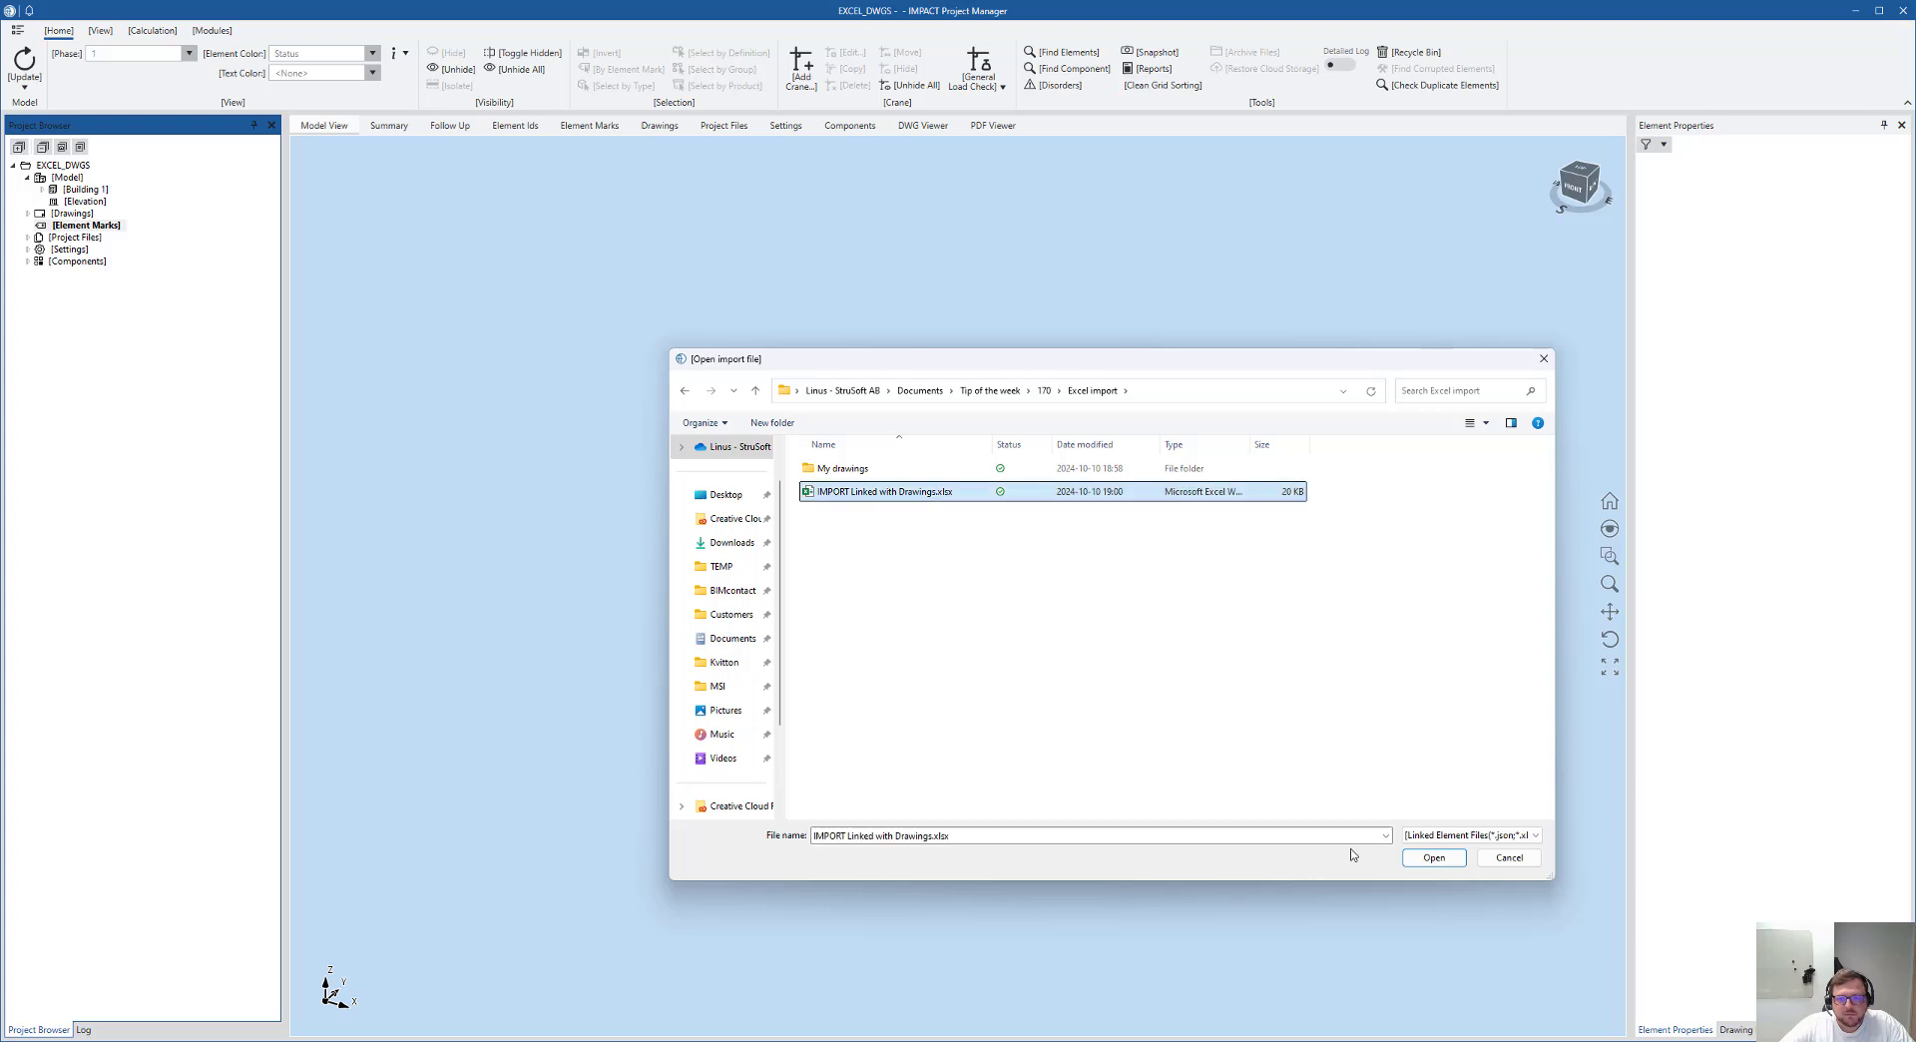
left_click(1435, 859)
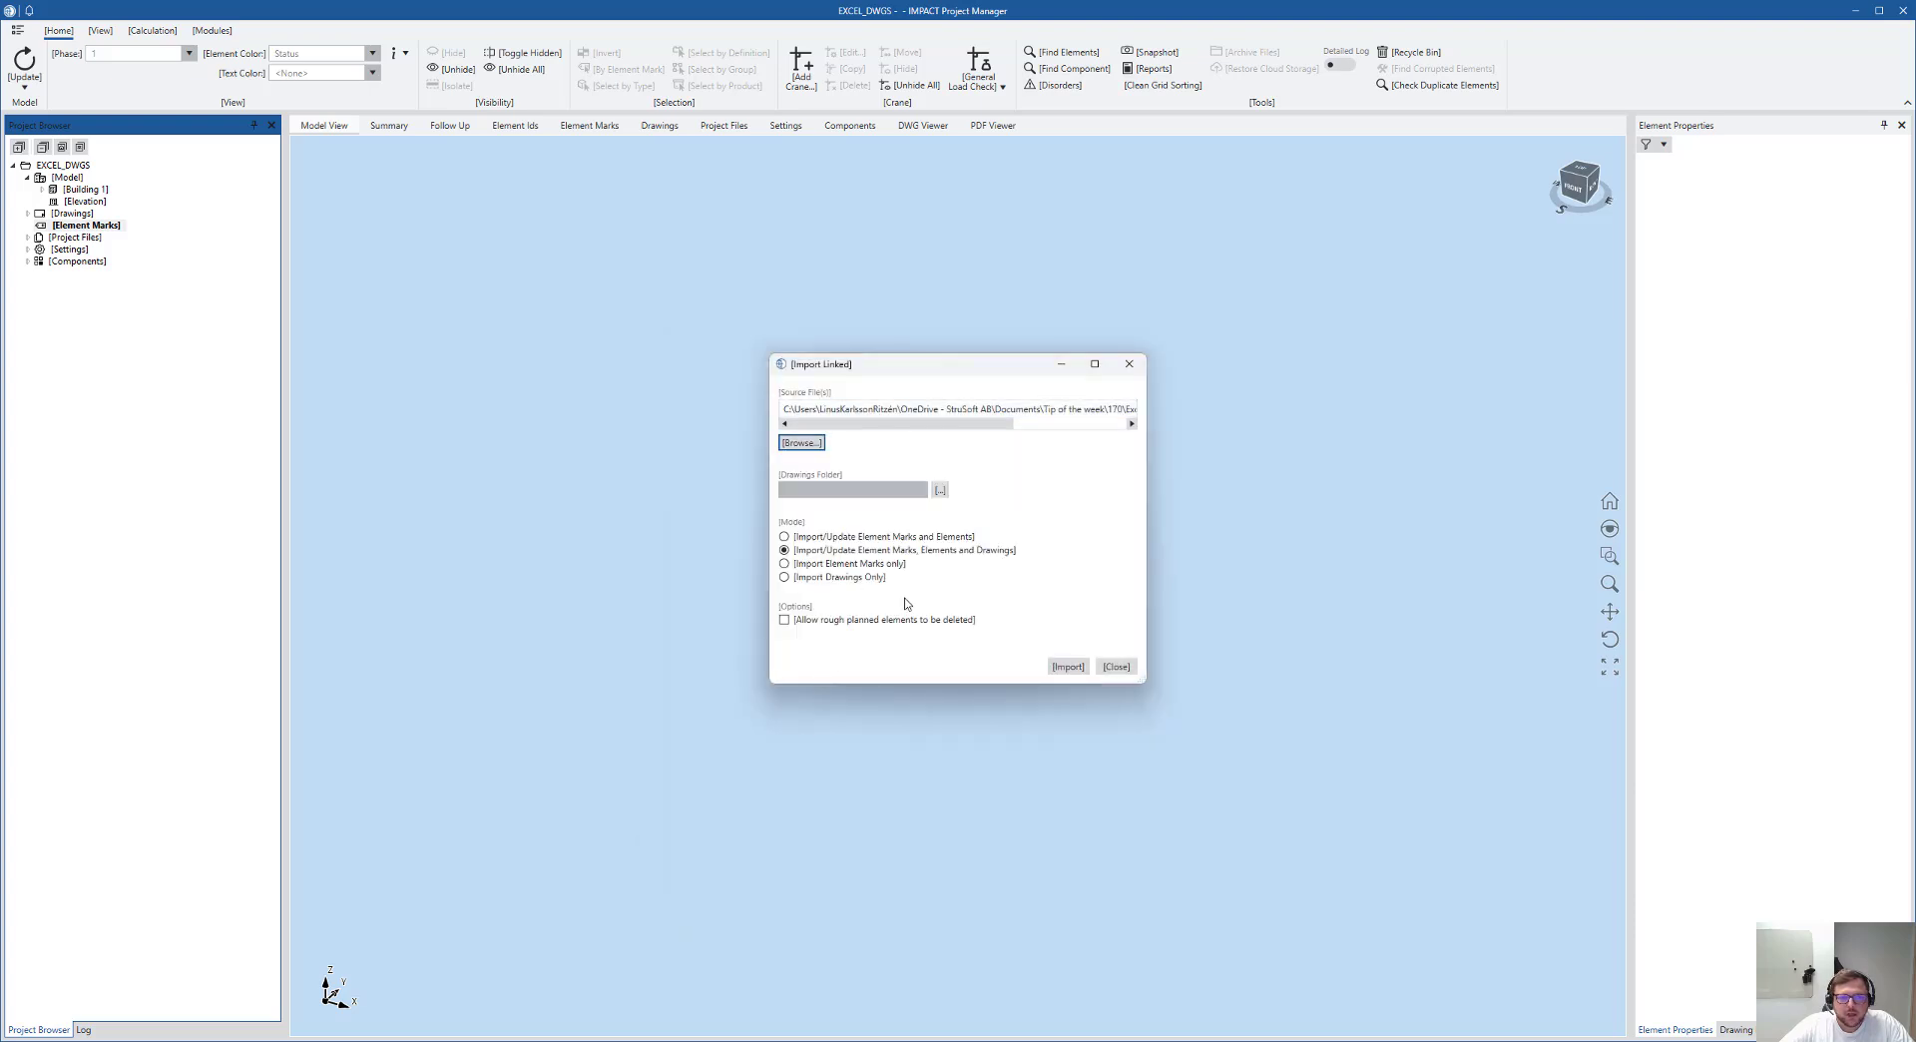
left_click(797, 536)
left_click(837, 552)
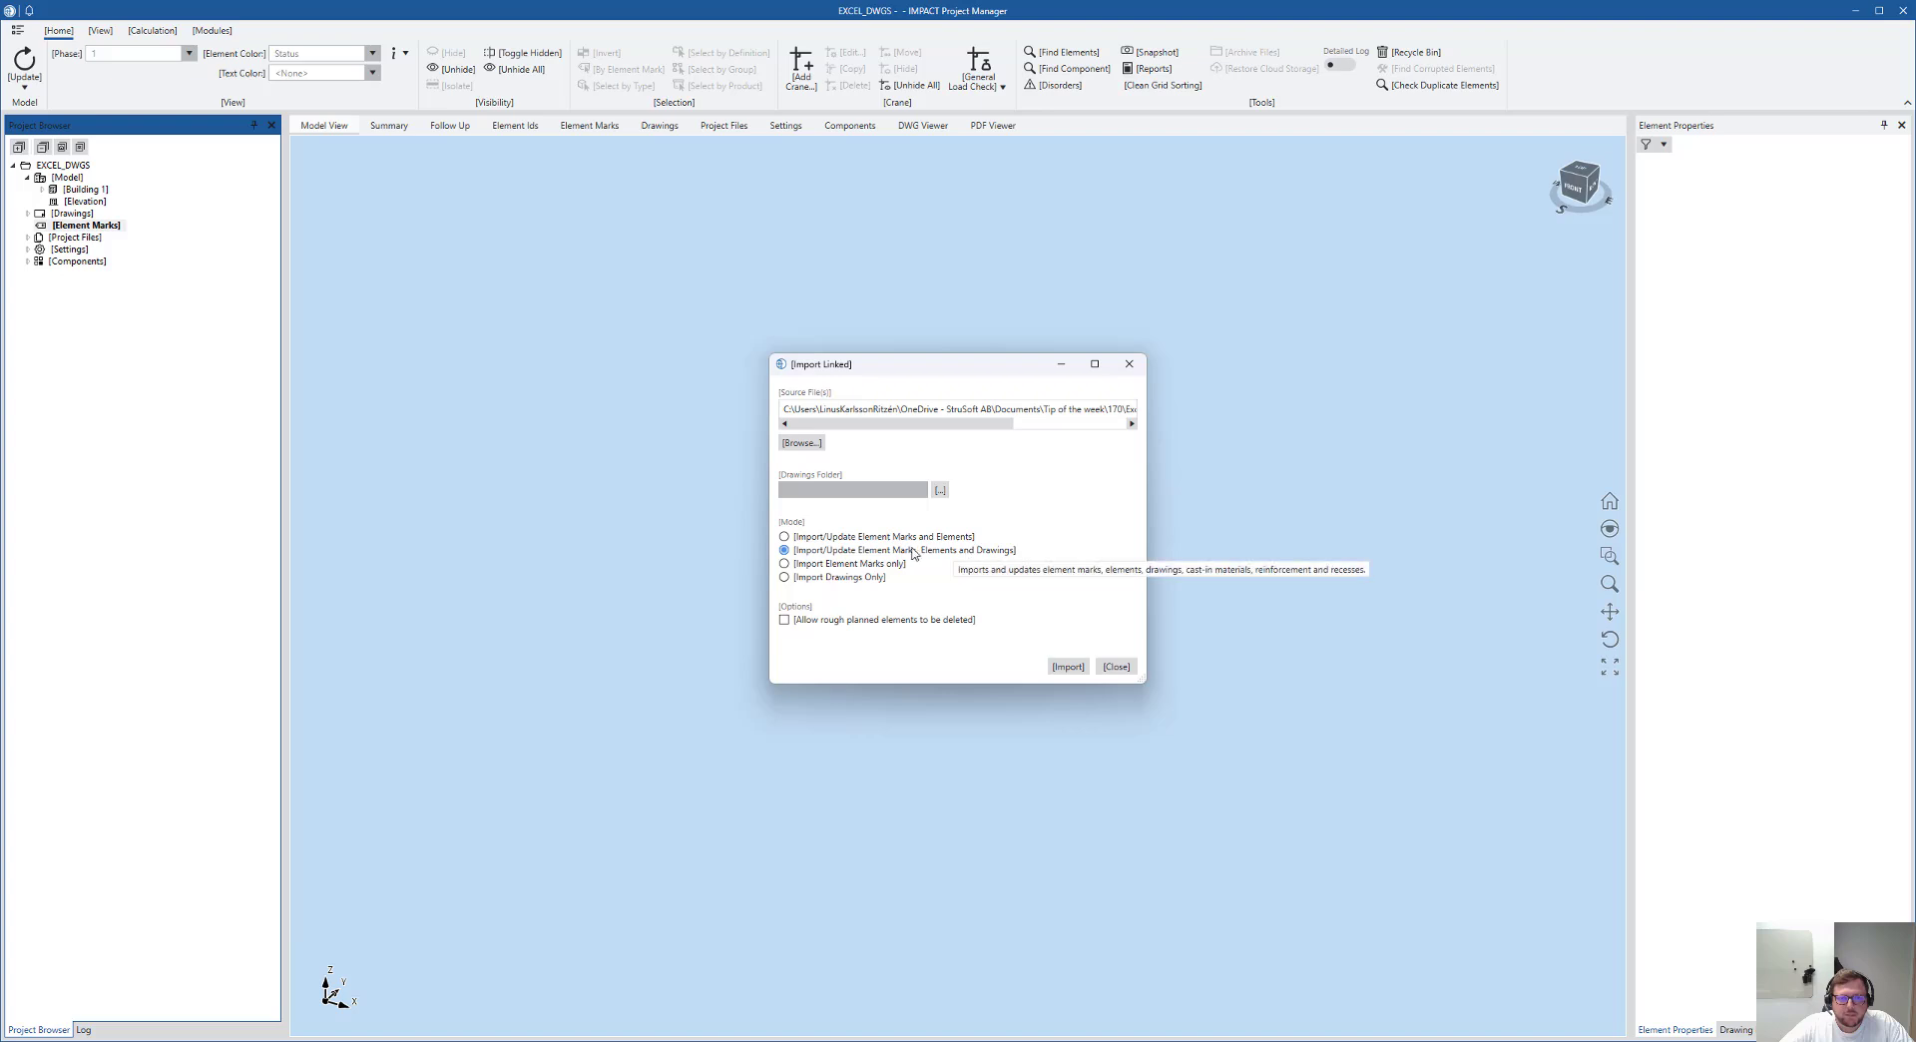
Set the import's drawings folder to My drawings under Documents, Tip of the week, 170, Excel import.
left_click(940, 489)
left_click_drag(953, 410, 1229, 328)
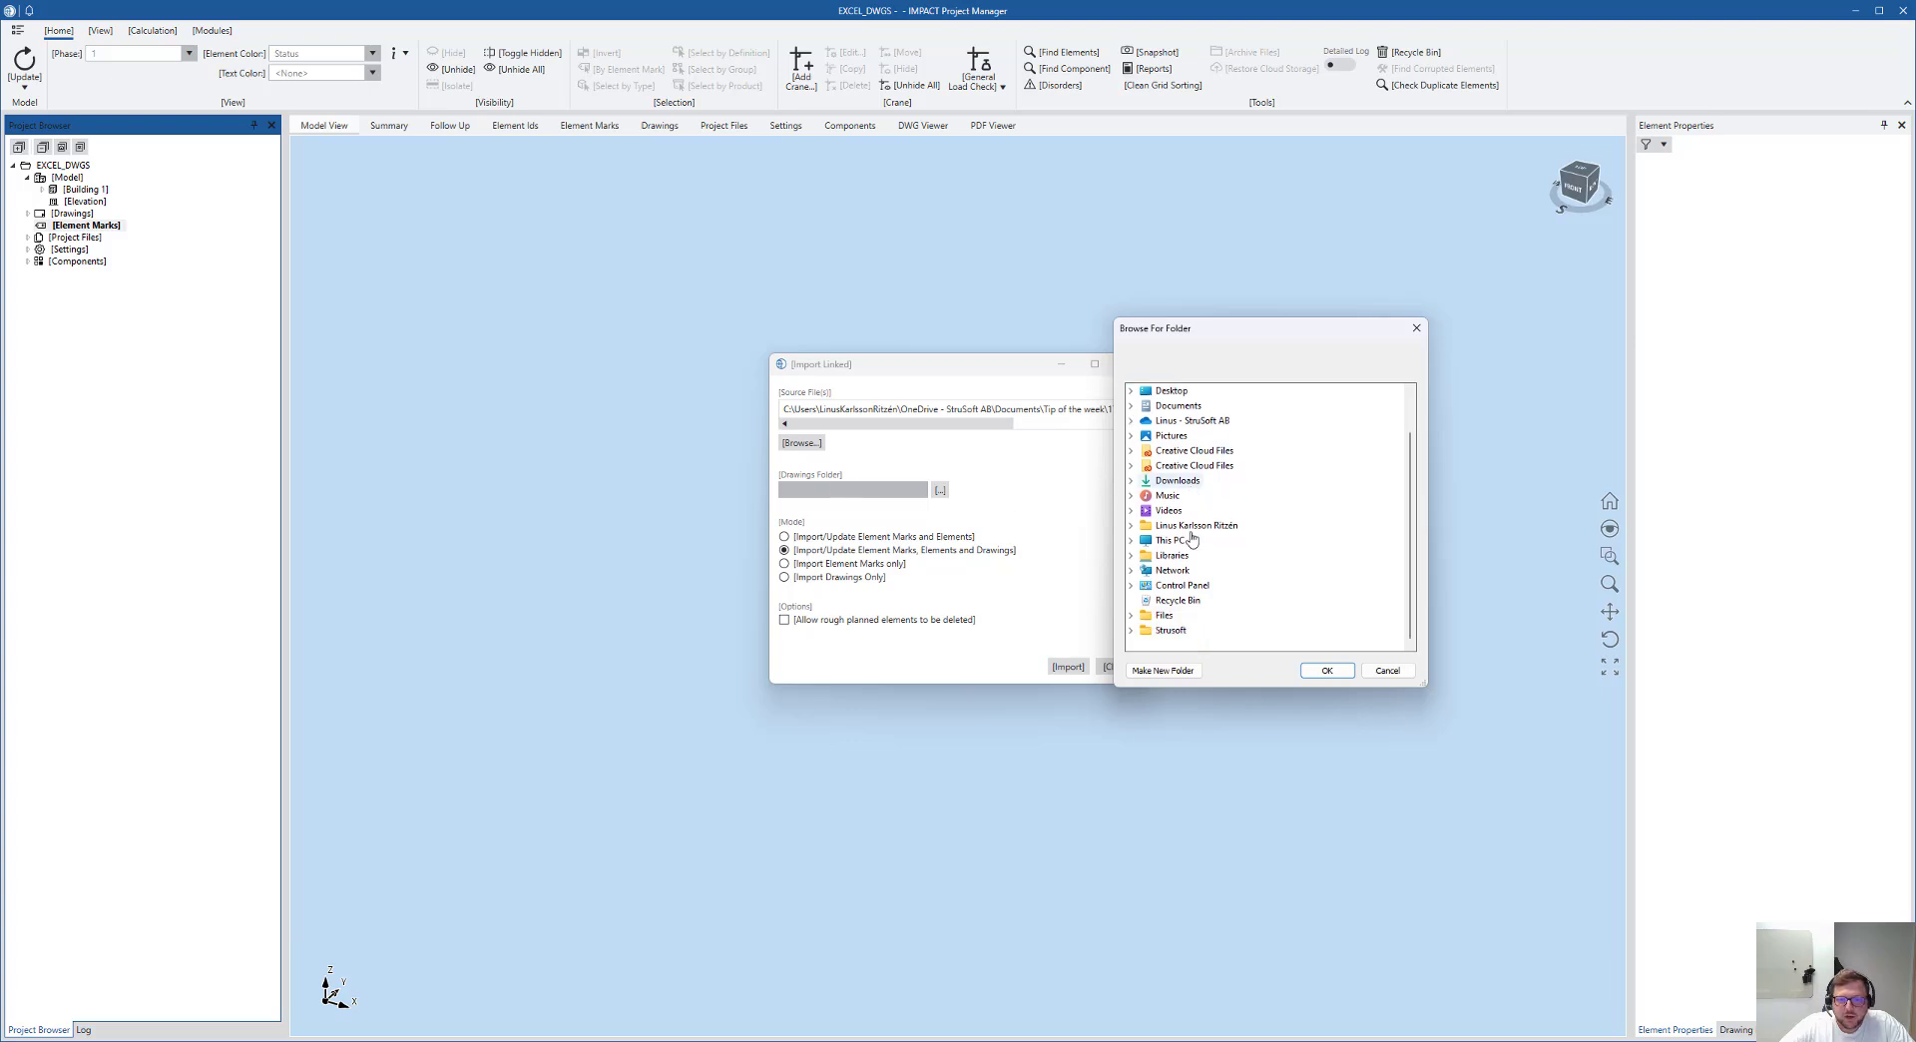
left_click(1132, 452)
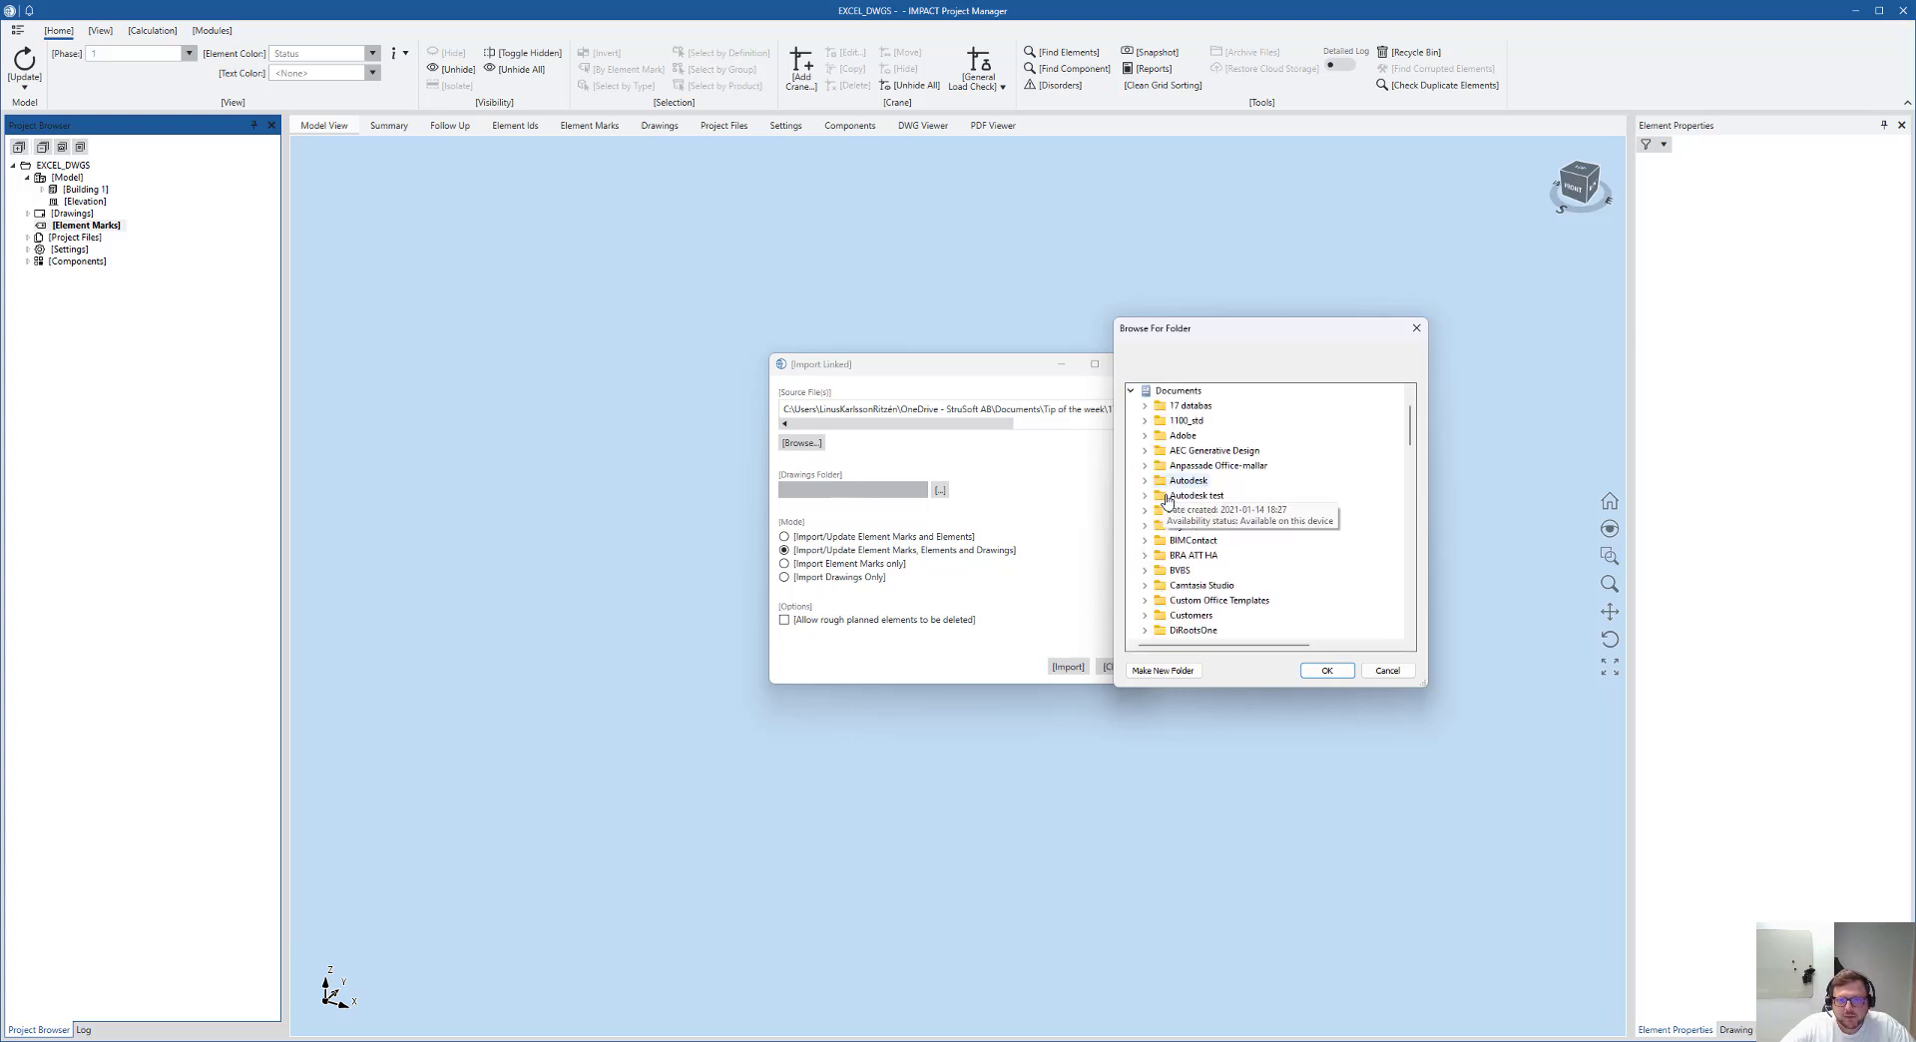
scroll(1143, 559, "down", 10)
scroll(1145, 584, "down", 6)
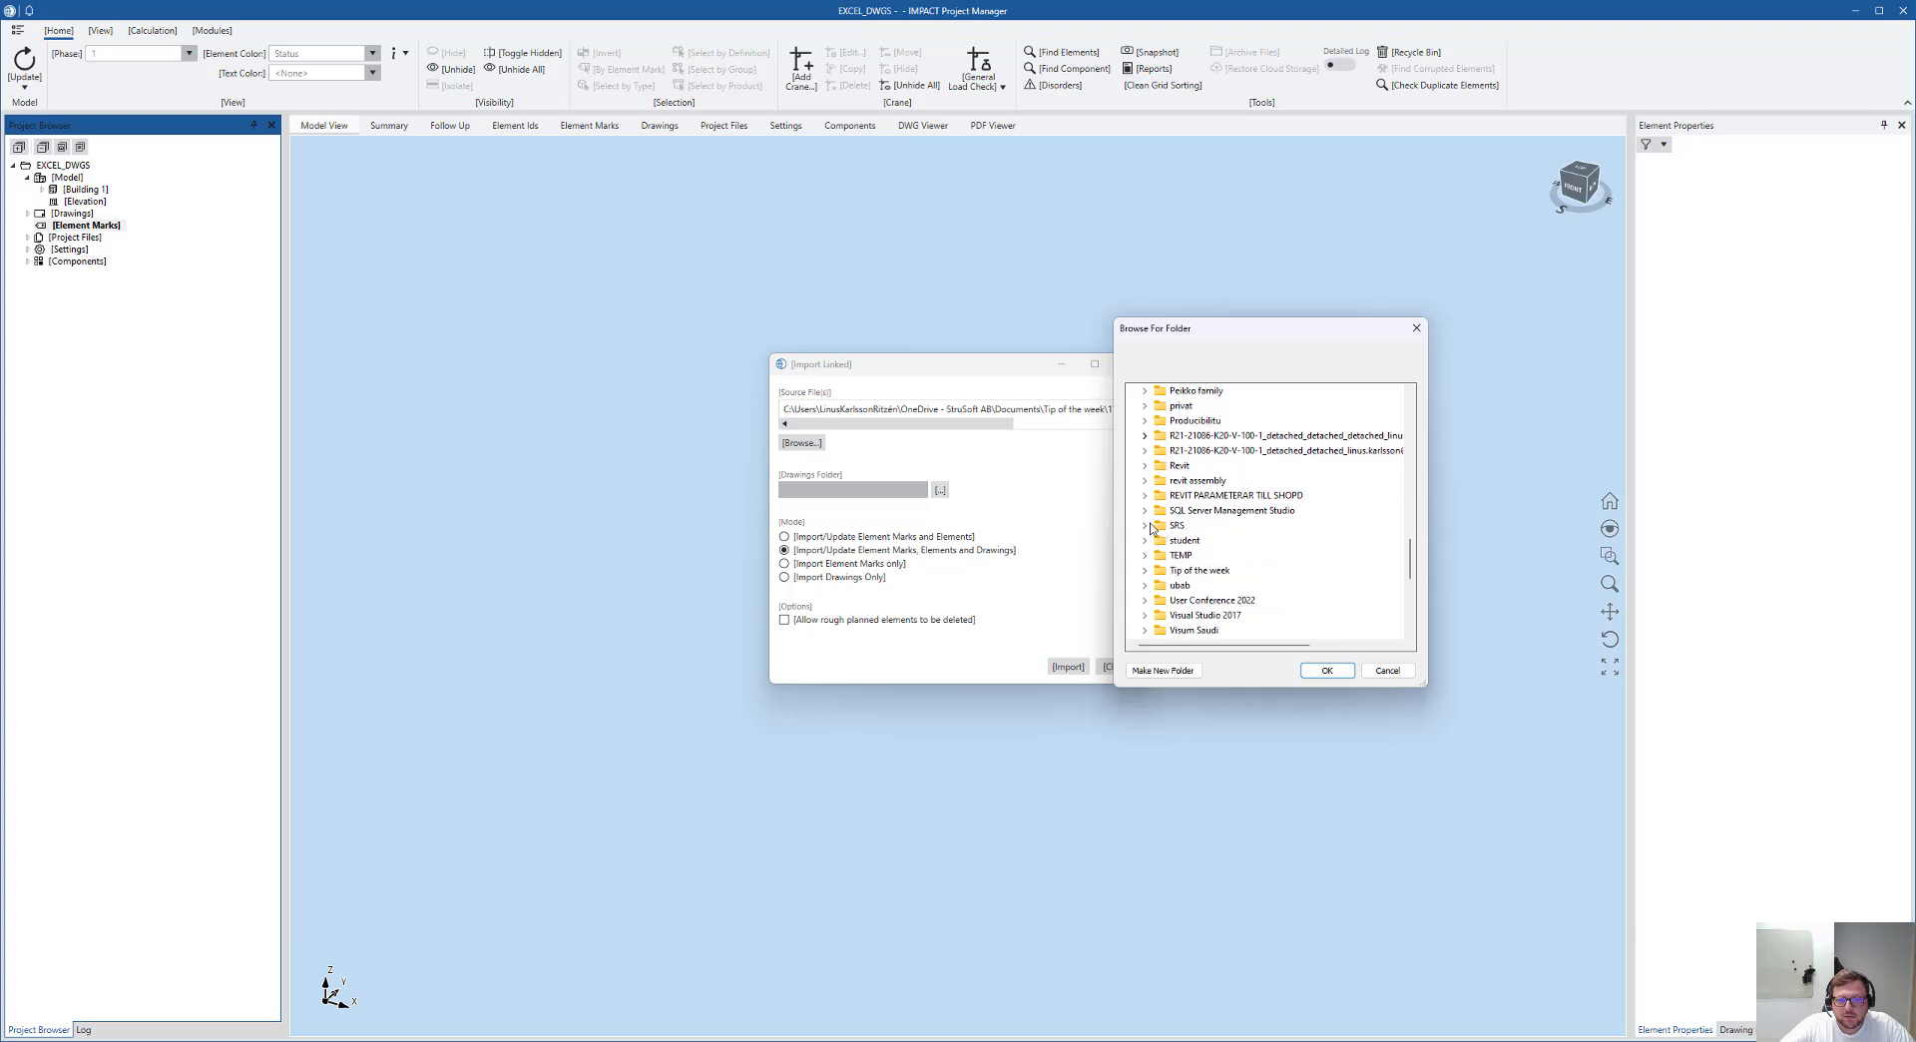
left_click(1178, 542)
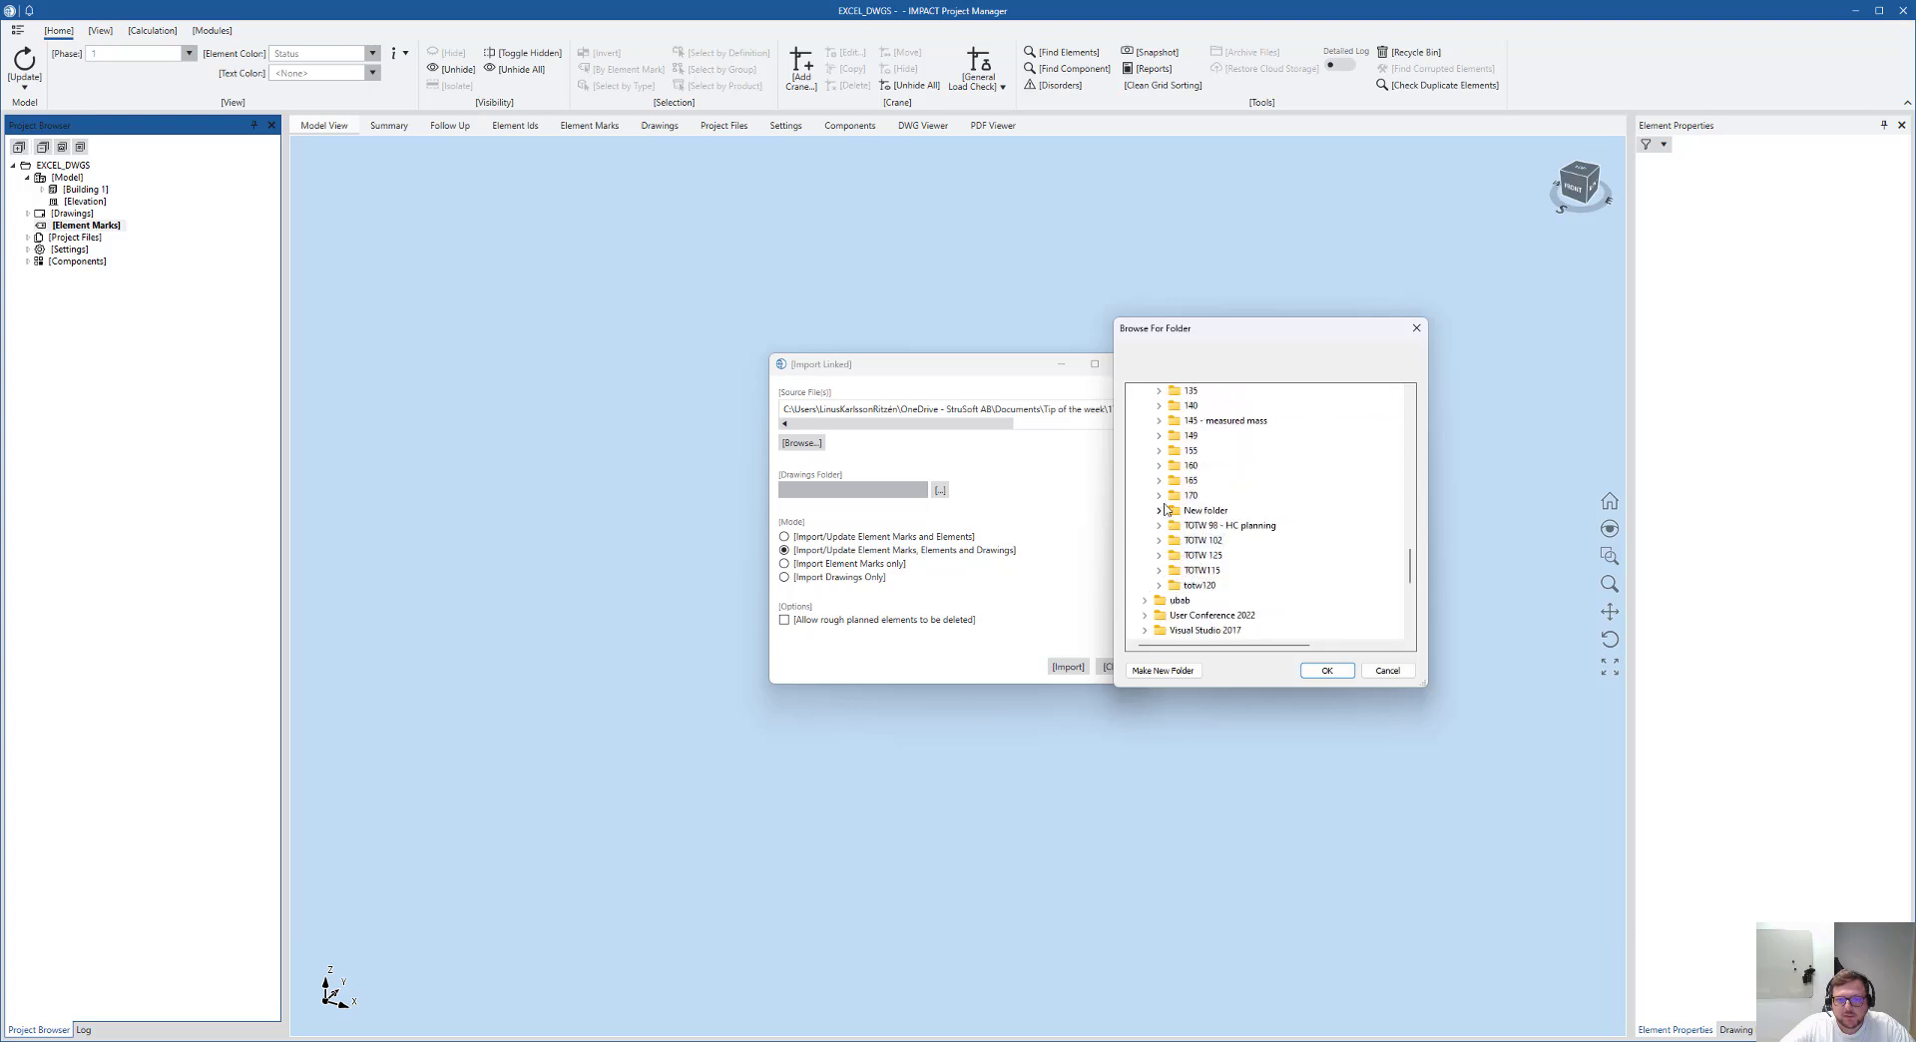
left_click(1215, 509)
left_click(1234, 526)
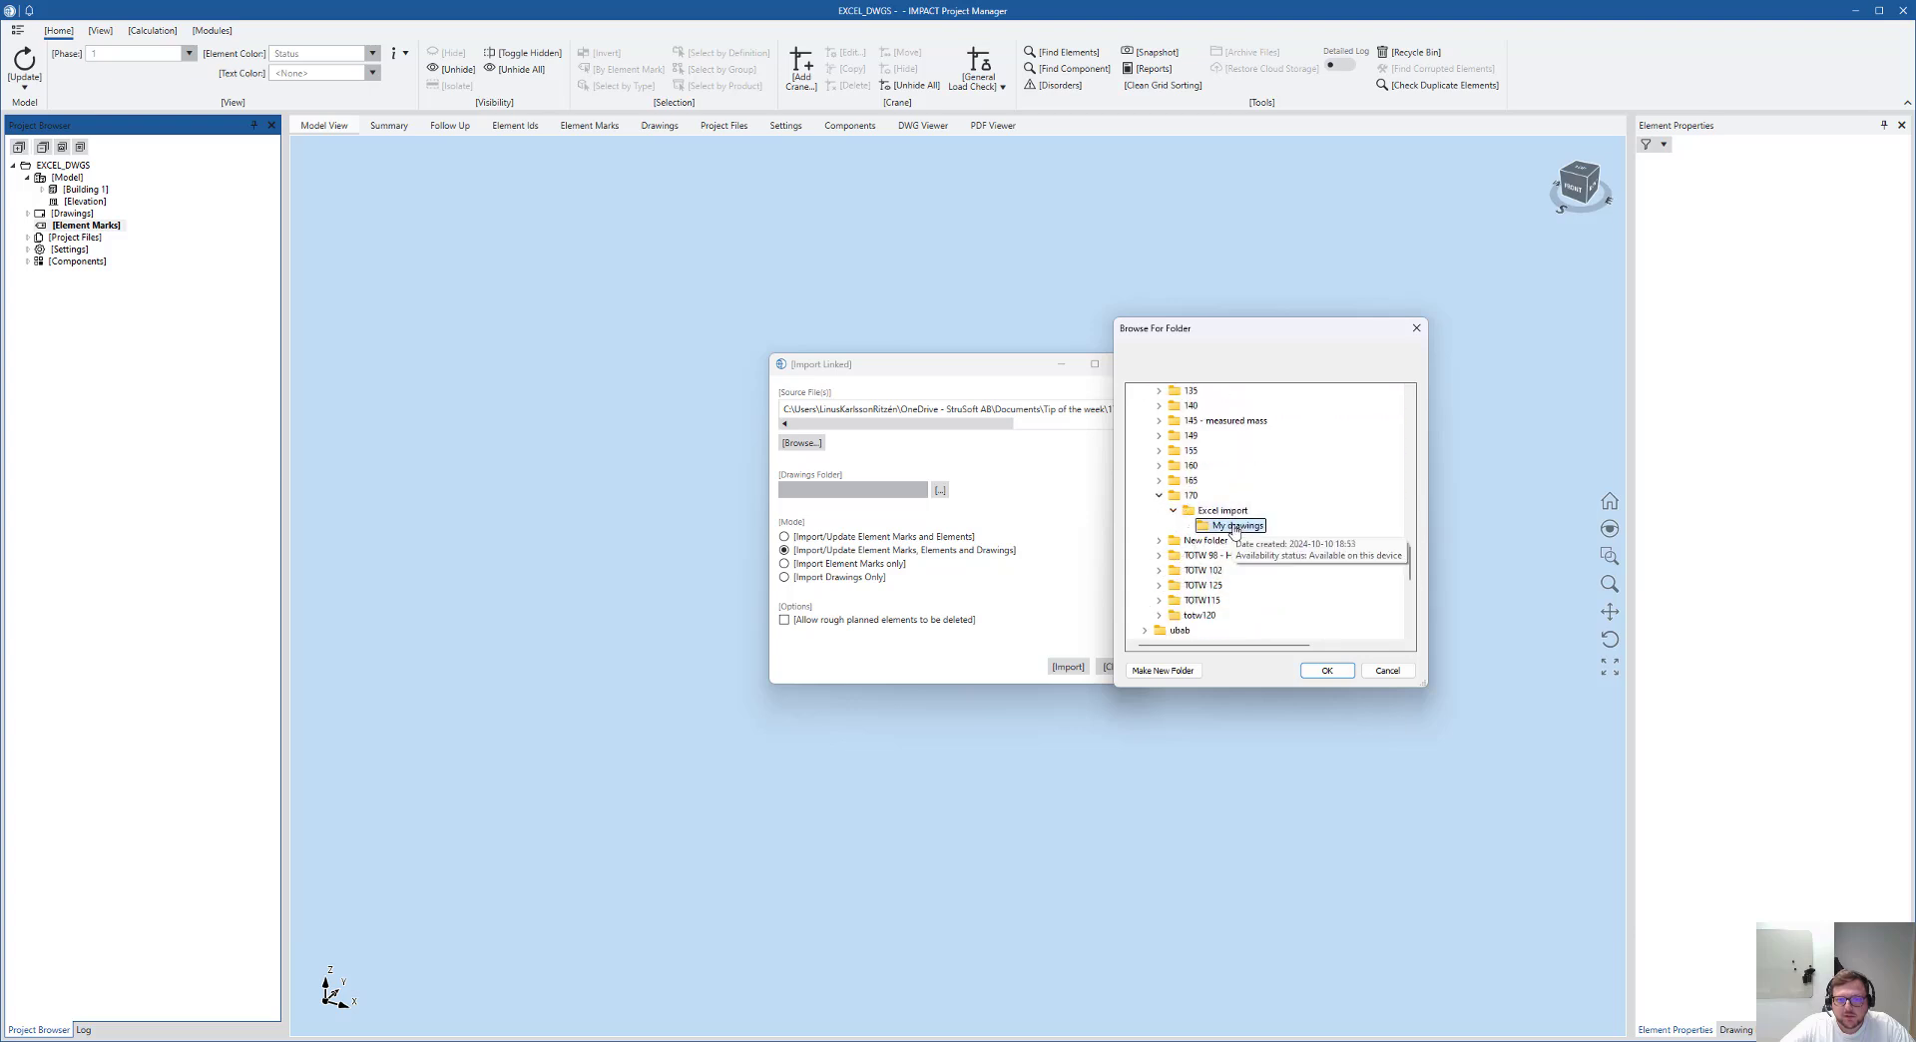
left_click(1313, 662)
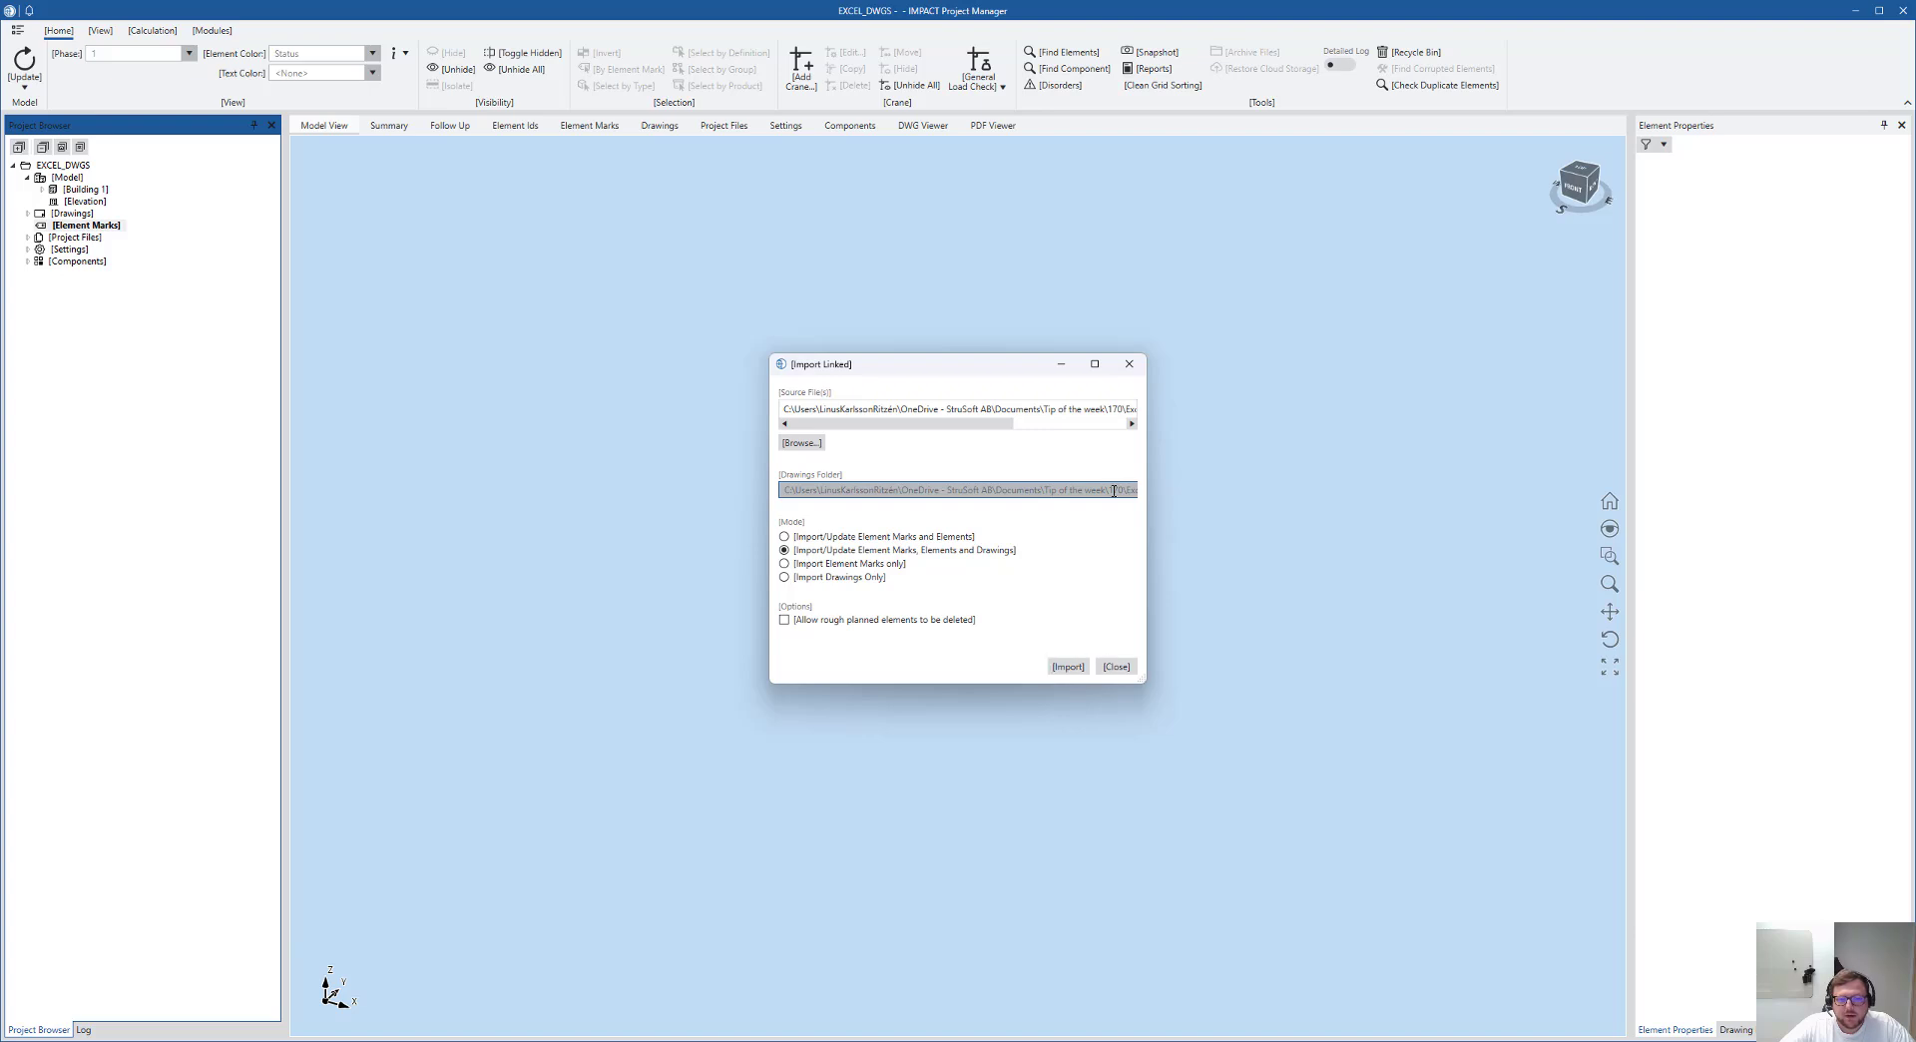
left_click_drag(1114, 489, 1228, 492)
Run the linked import of element marks, elements and drawings, and show its log.
mouse_move(926, 1038)
left_click(1067, 667)
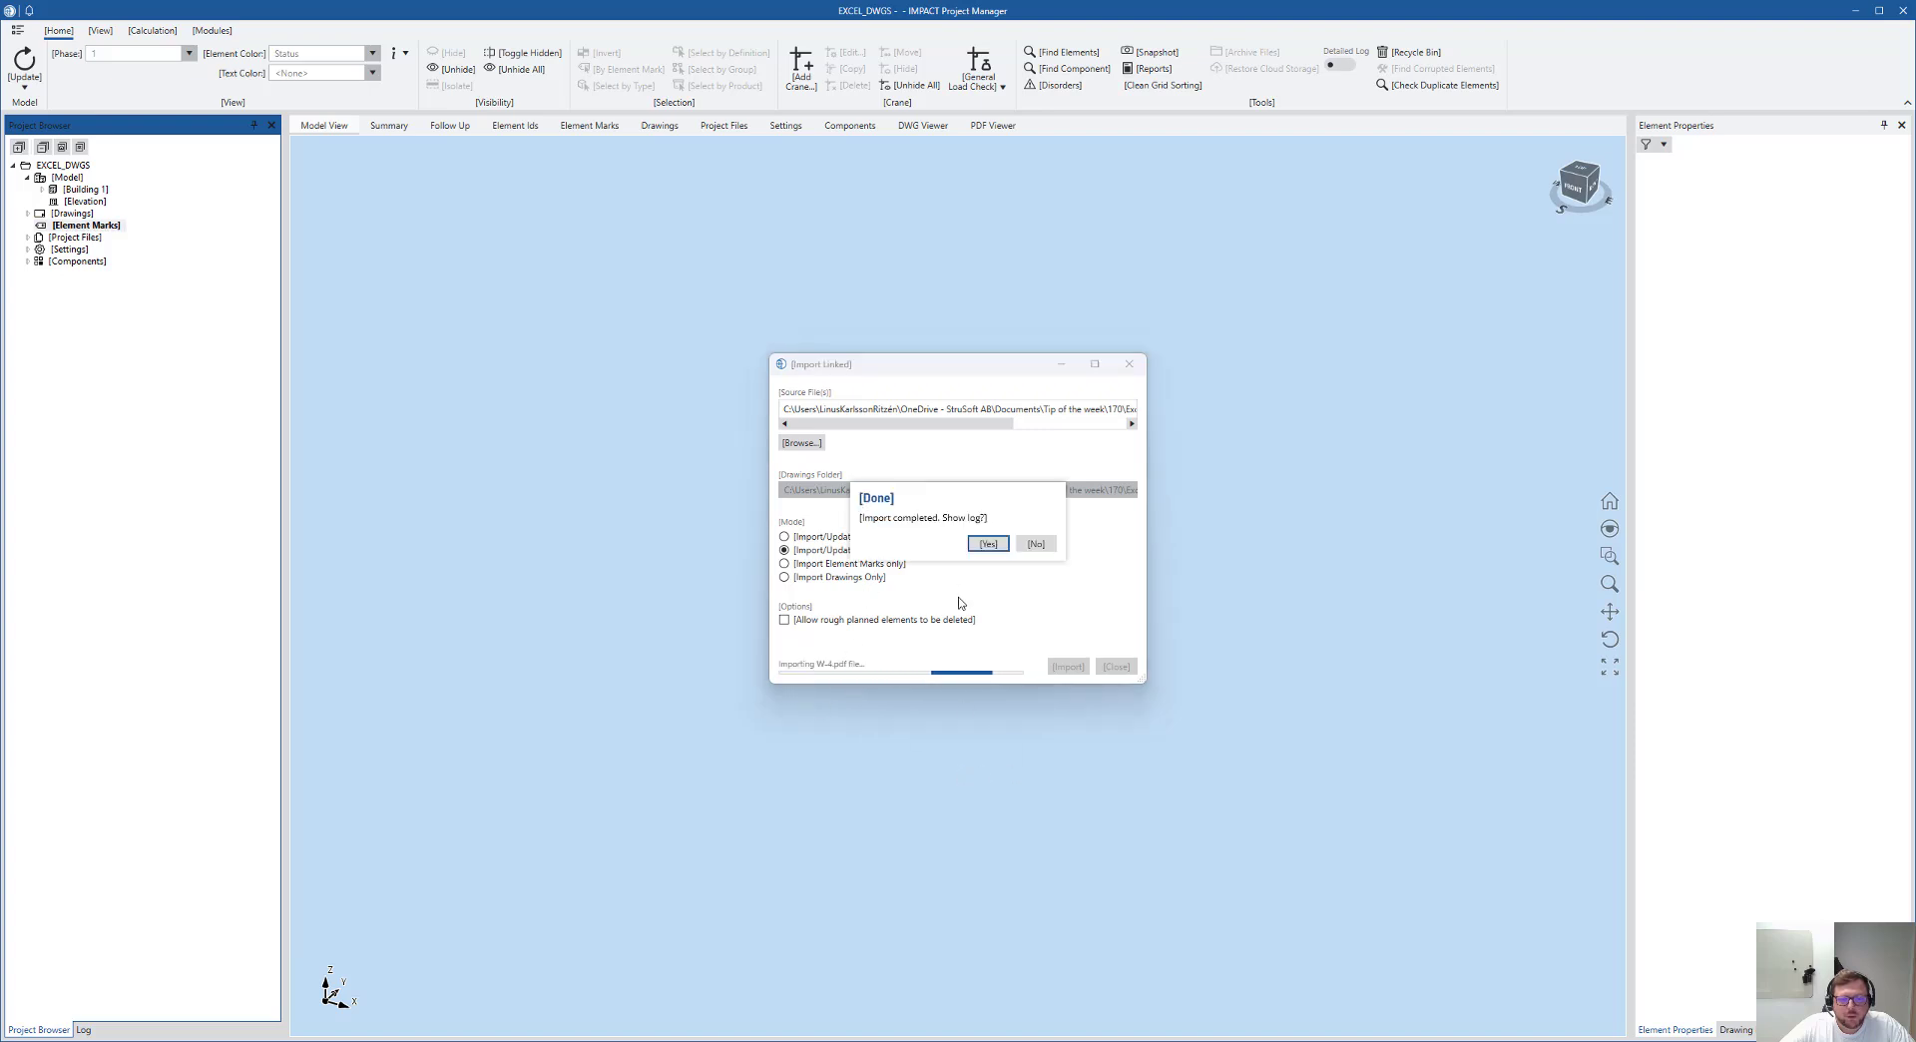
left_click(988, 544)
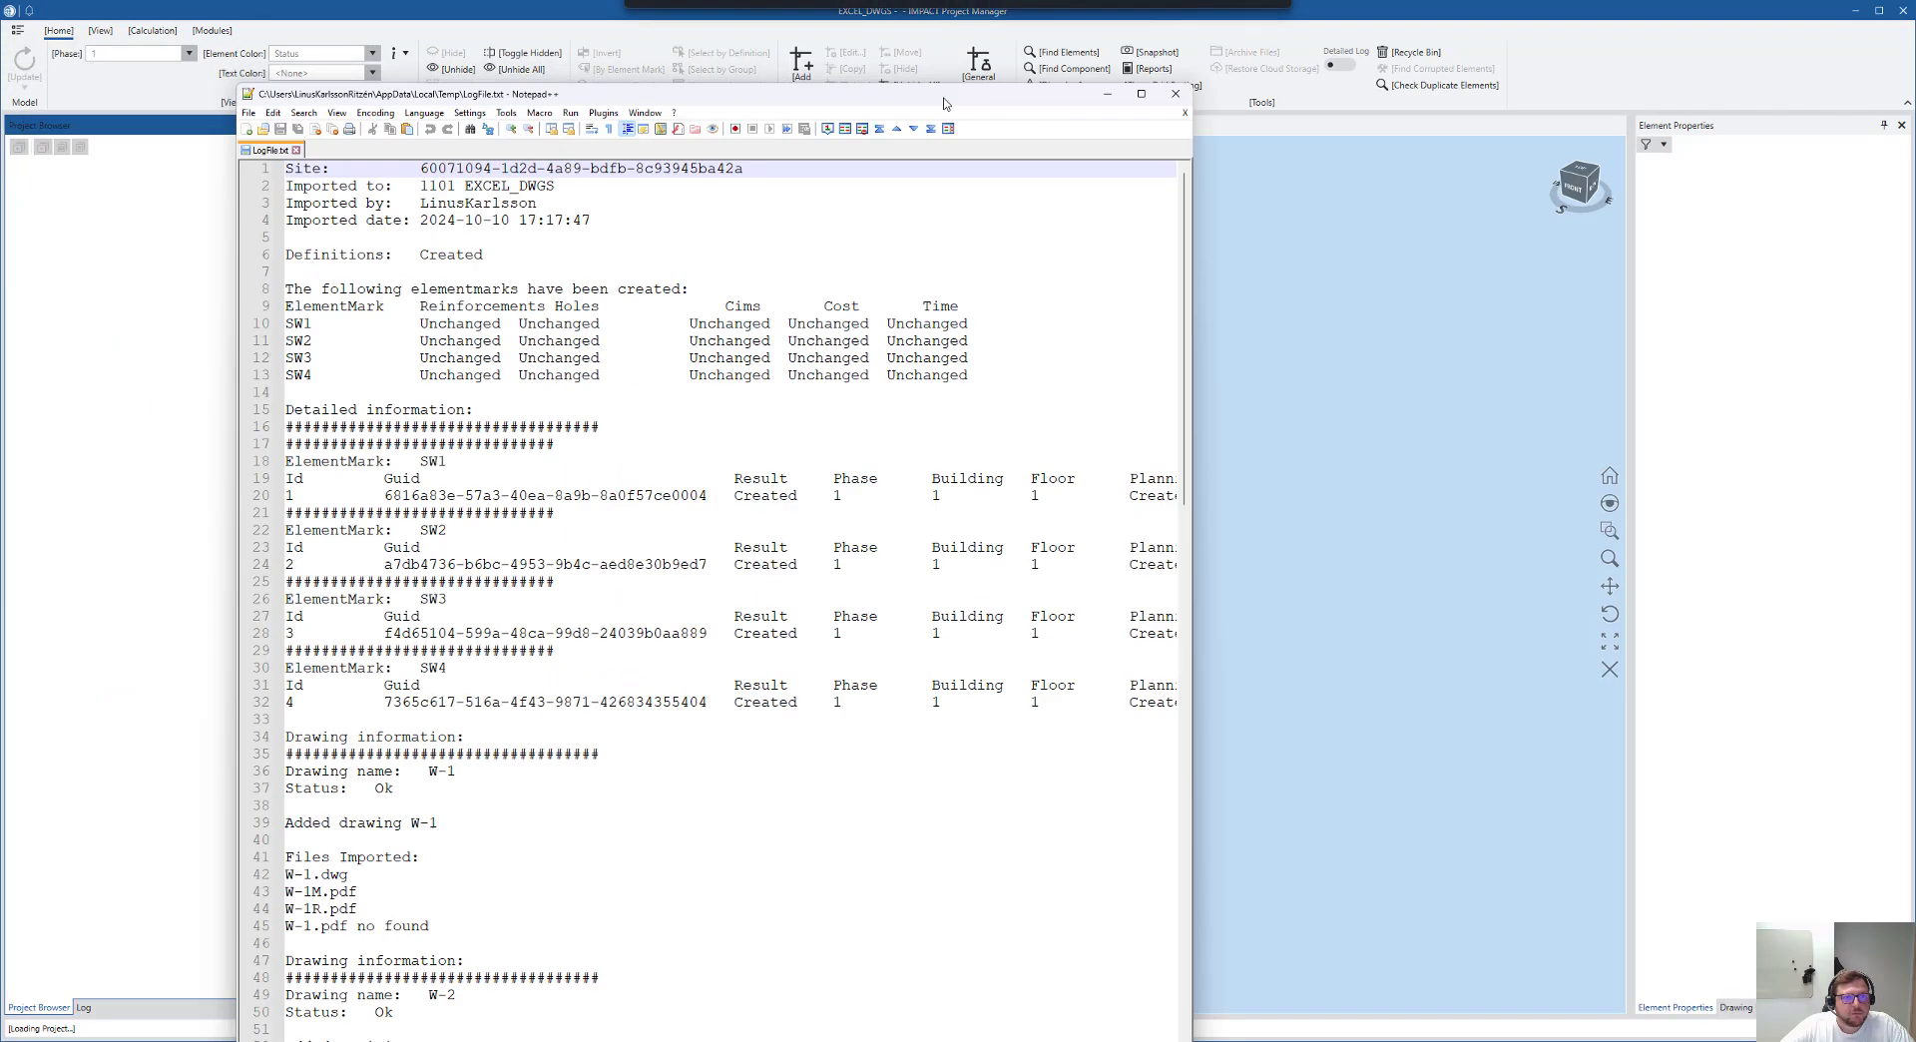
Read the import log's element mark section and the drawing information and imported files listed for W-1.
left_click_drag(941, 98, 1417, 898)
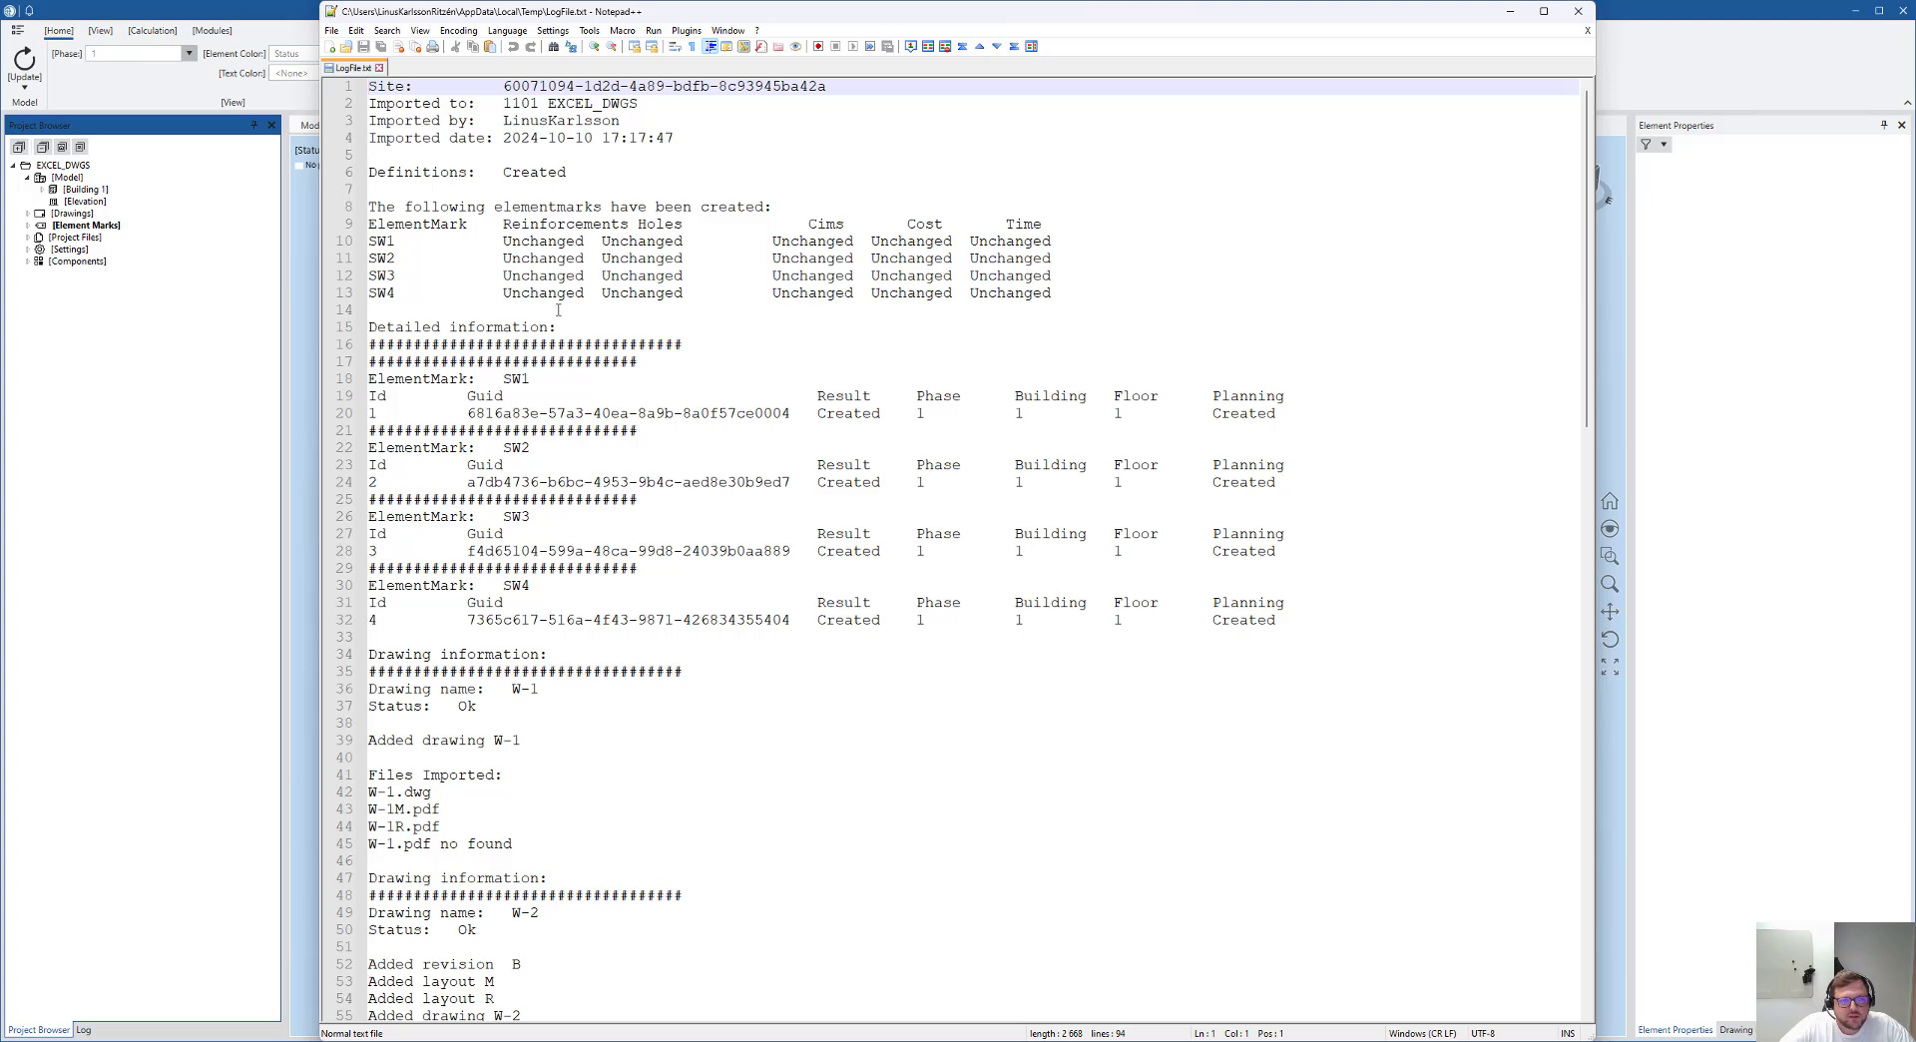
scroll(557, 309, "down", 10)
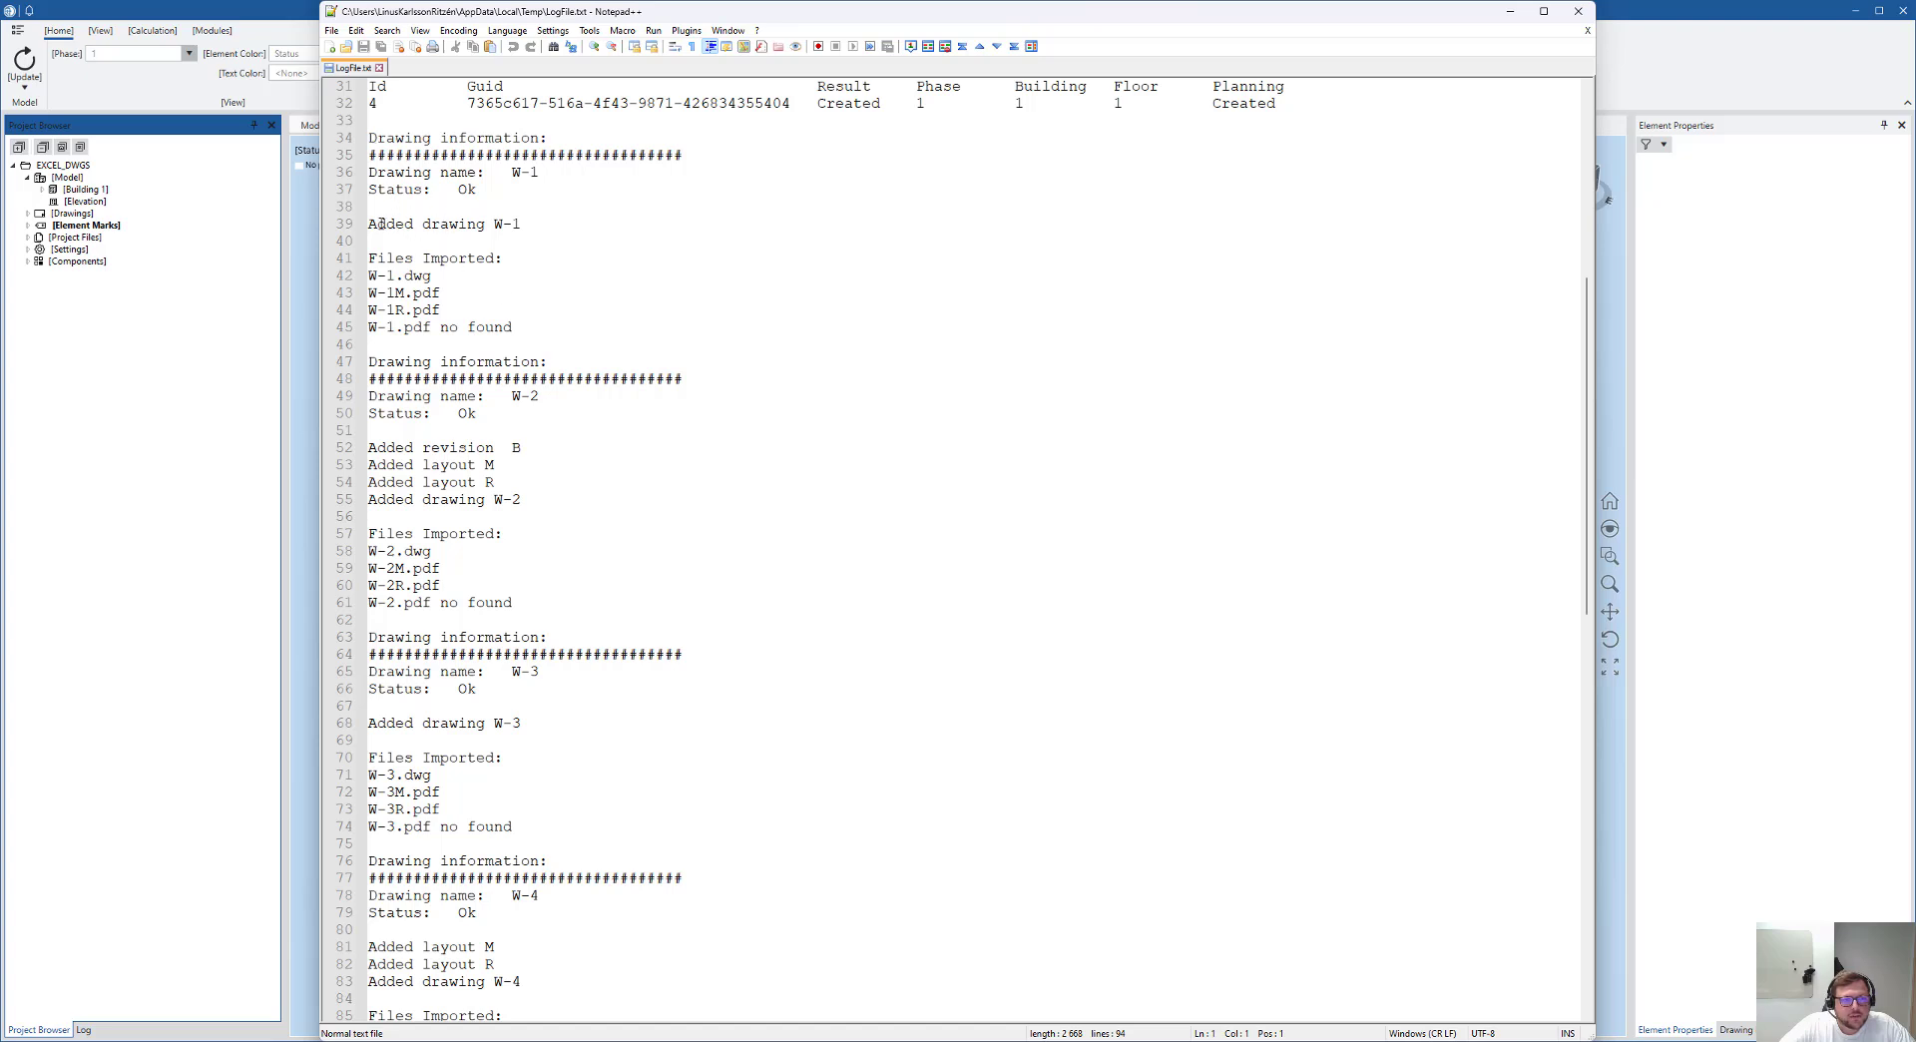
mouse_move(381, 223)
left_mouse_down()
mouse_move(414, 299)
mouse_move(417, 259)
left_mouse_up()
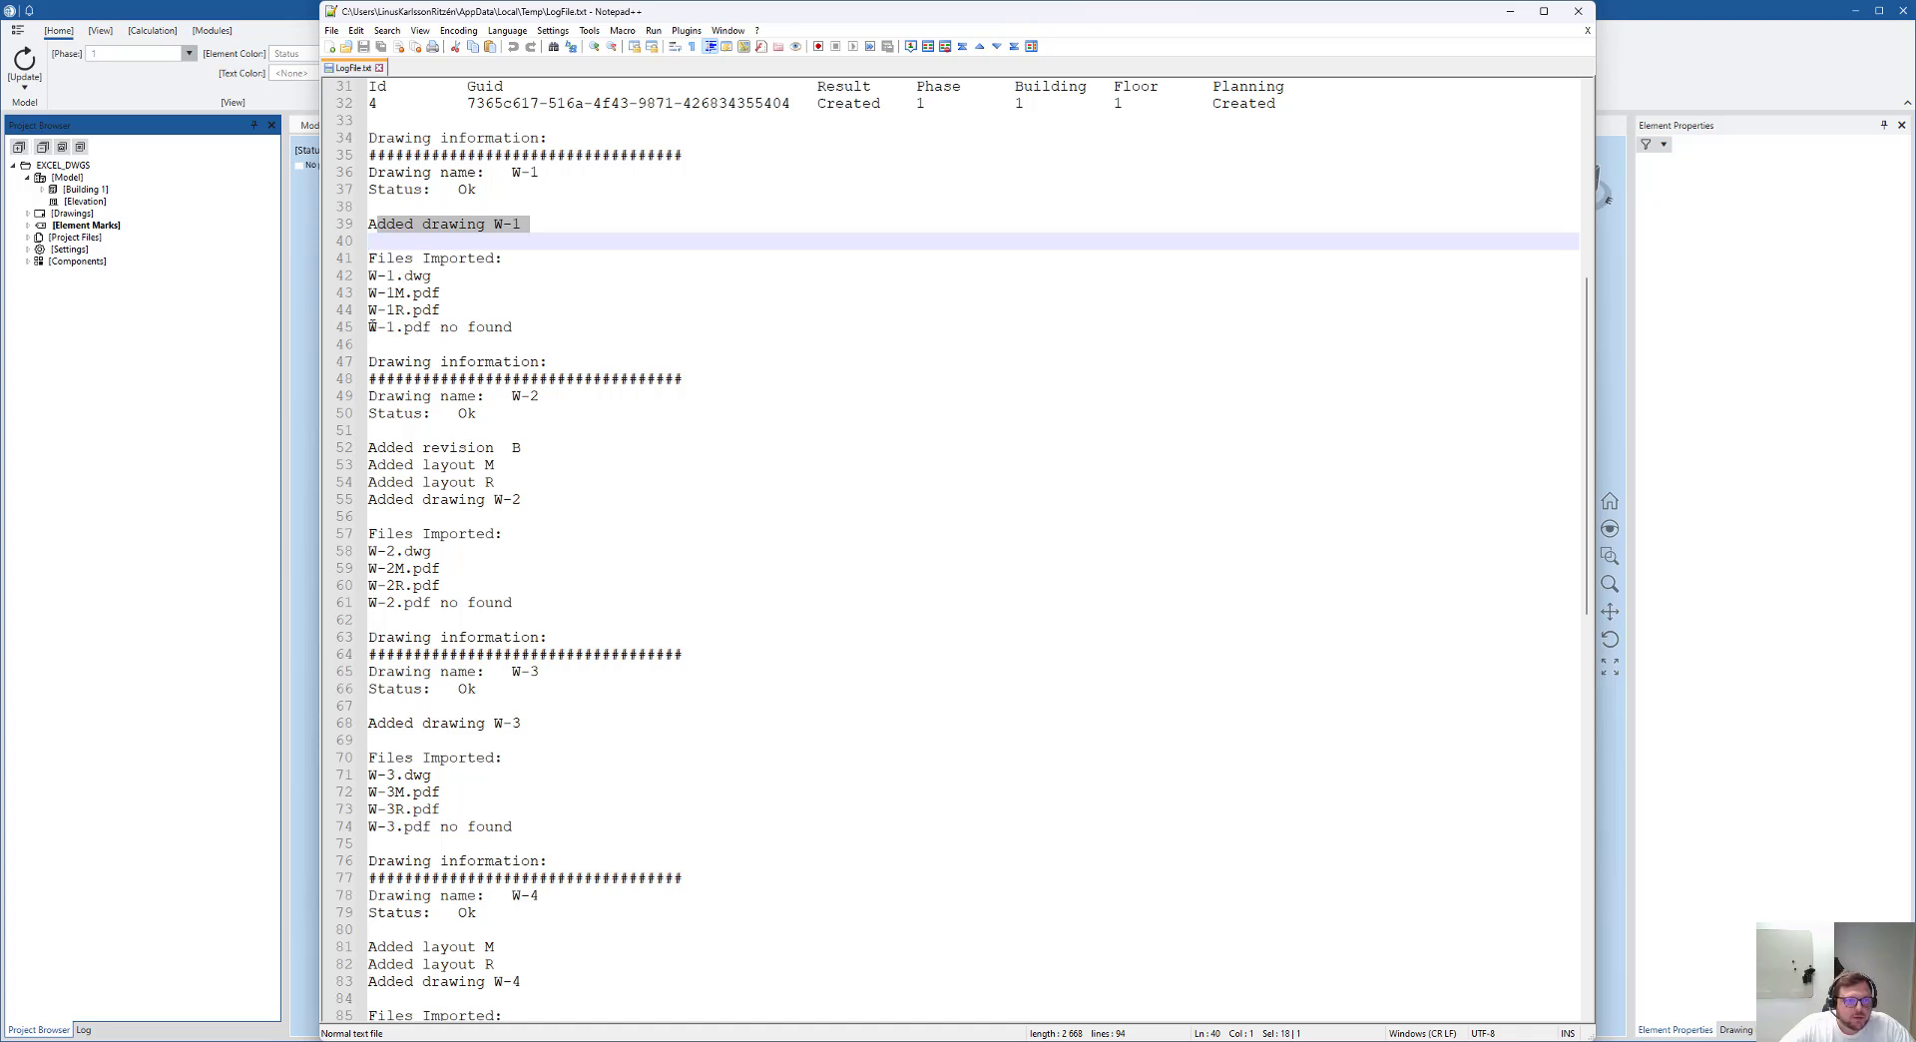
left_click_drag(370, 326, 395, 328)
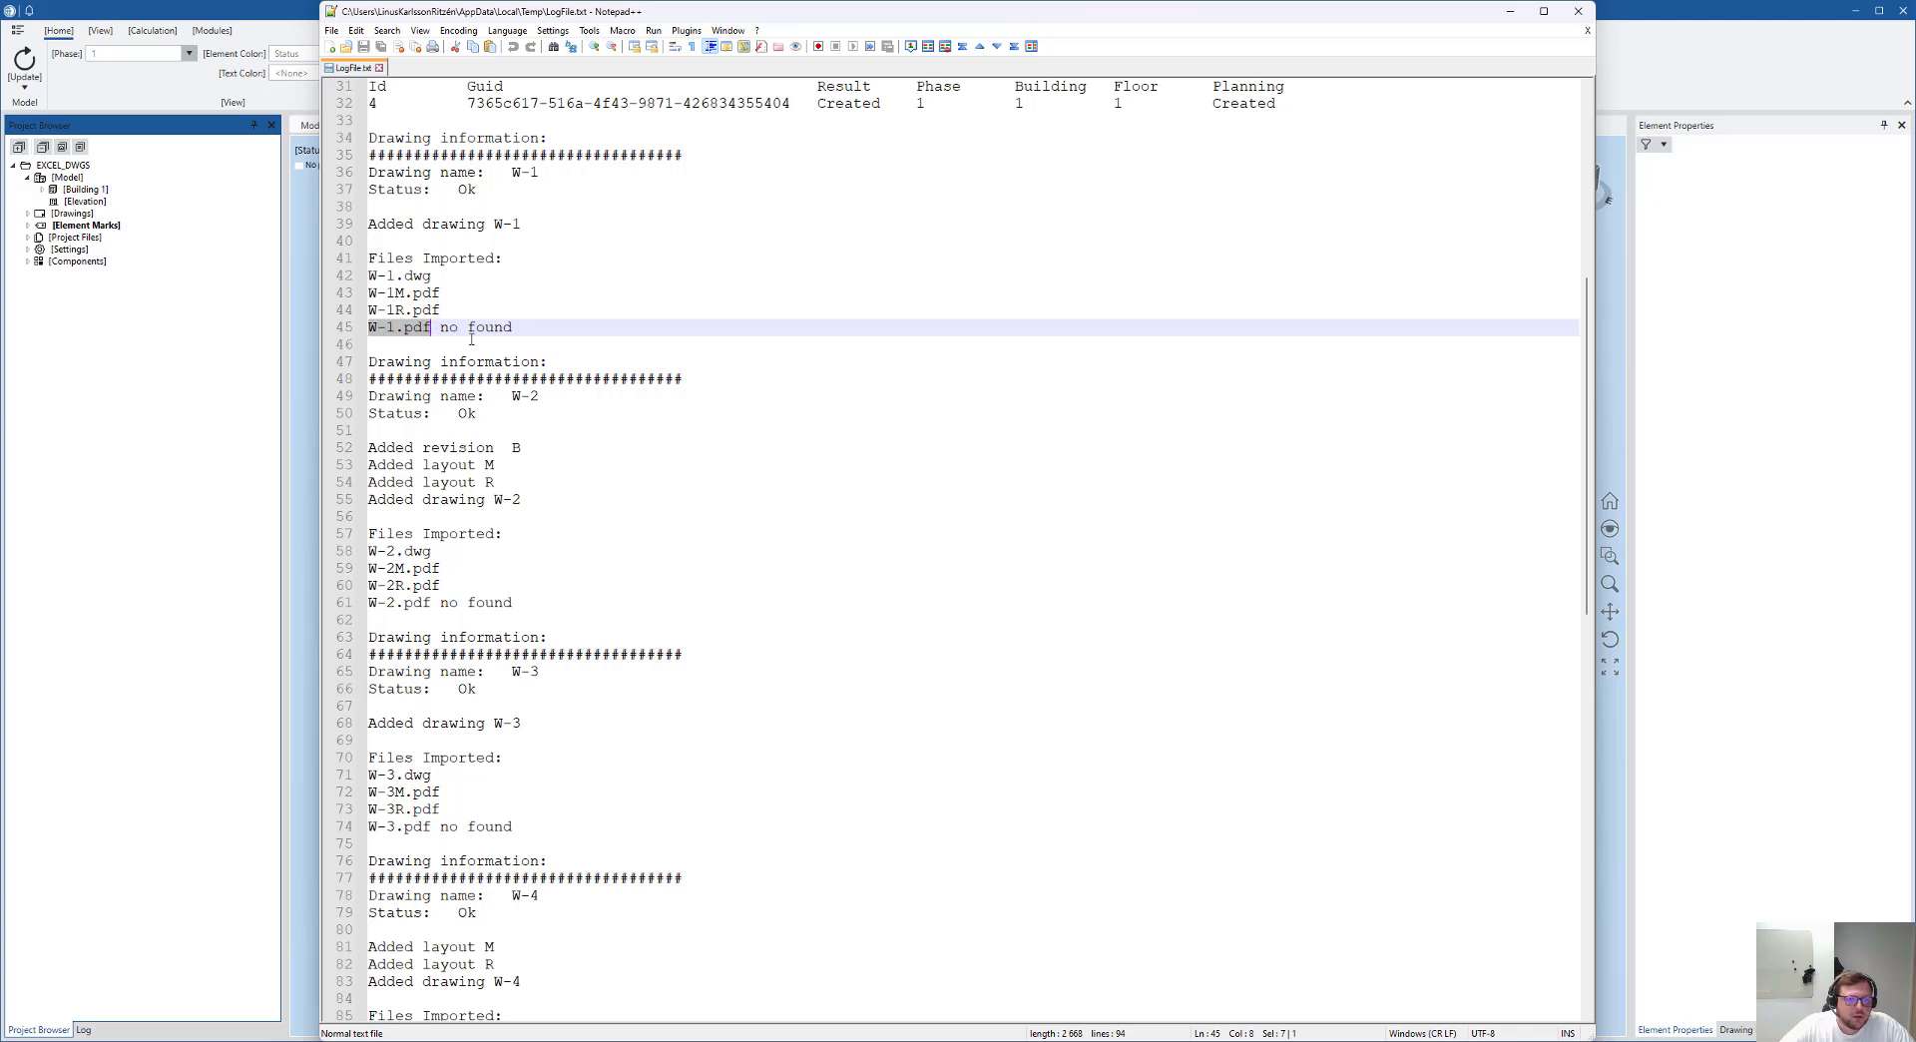
left_click_drag(529, 326, 394, 328)
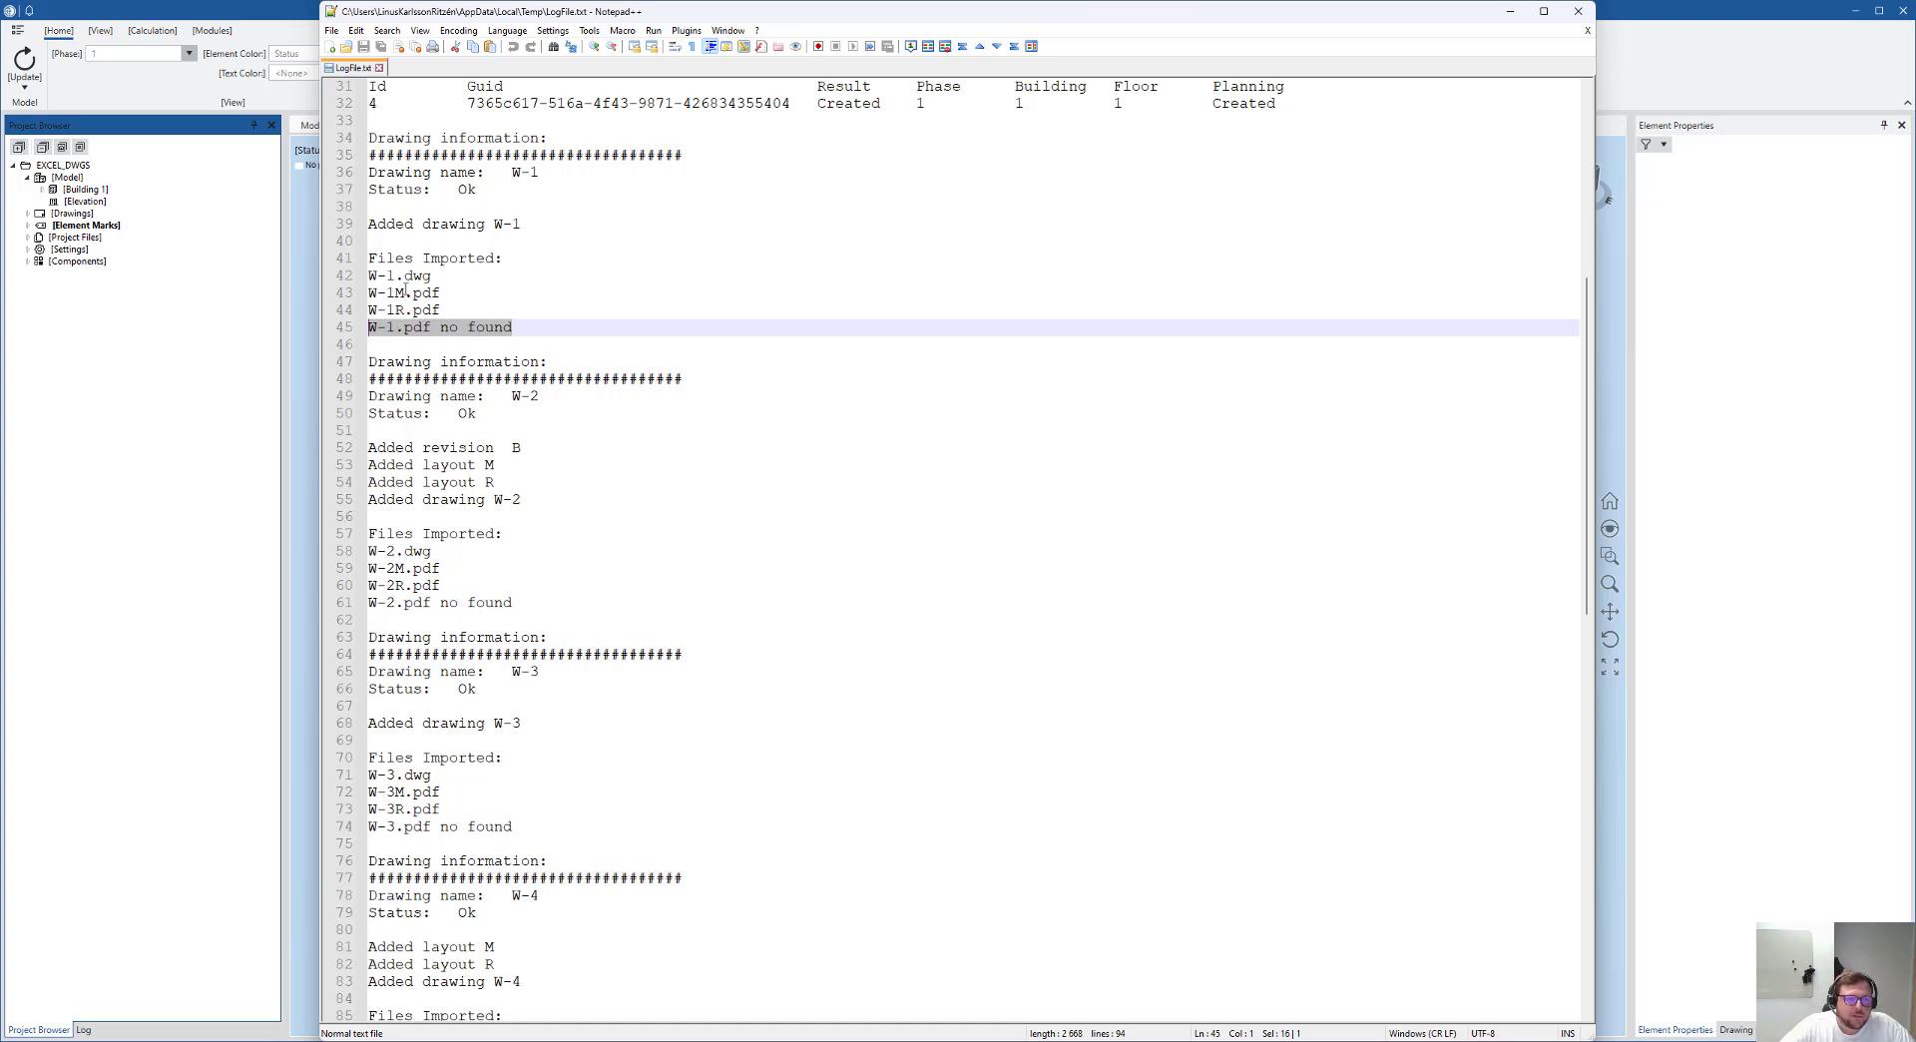
left_click(437, 331)
left_click_drag(432, 315, 366, 312)
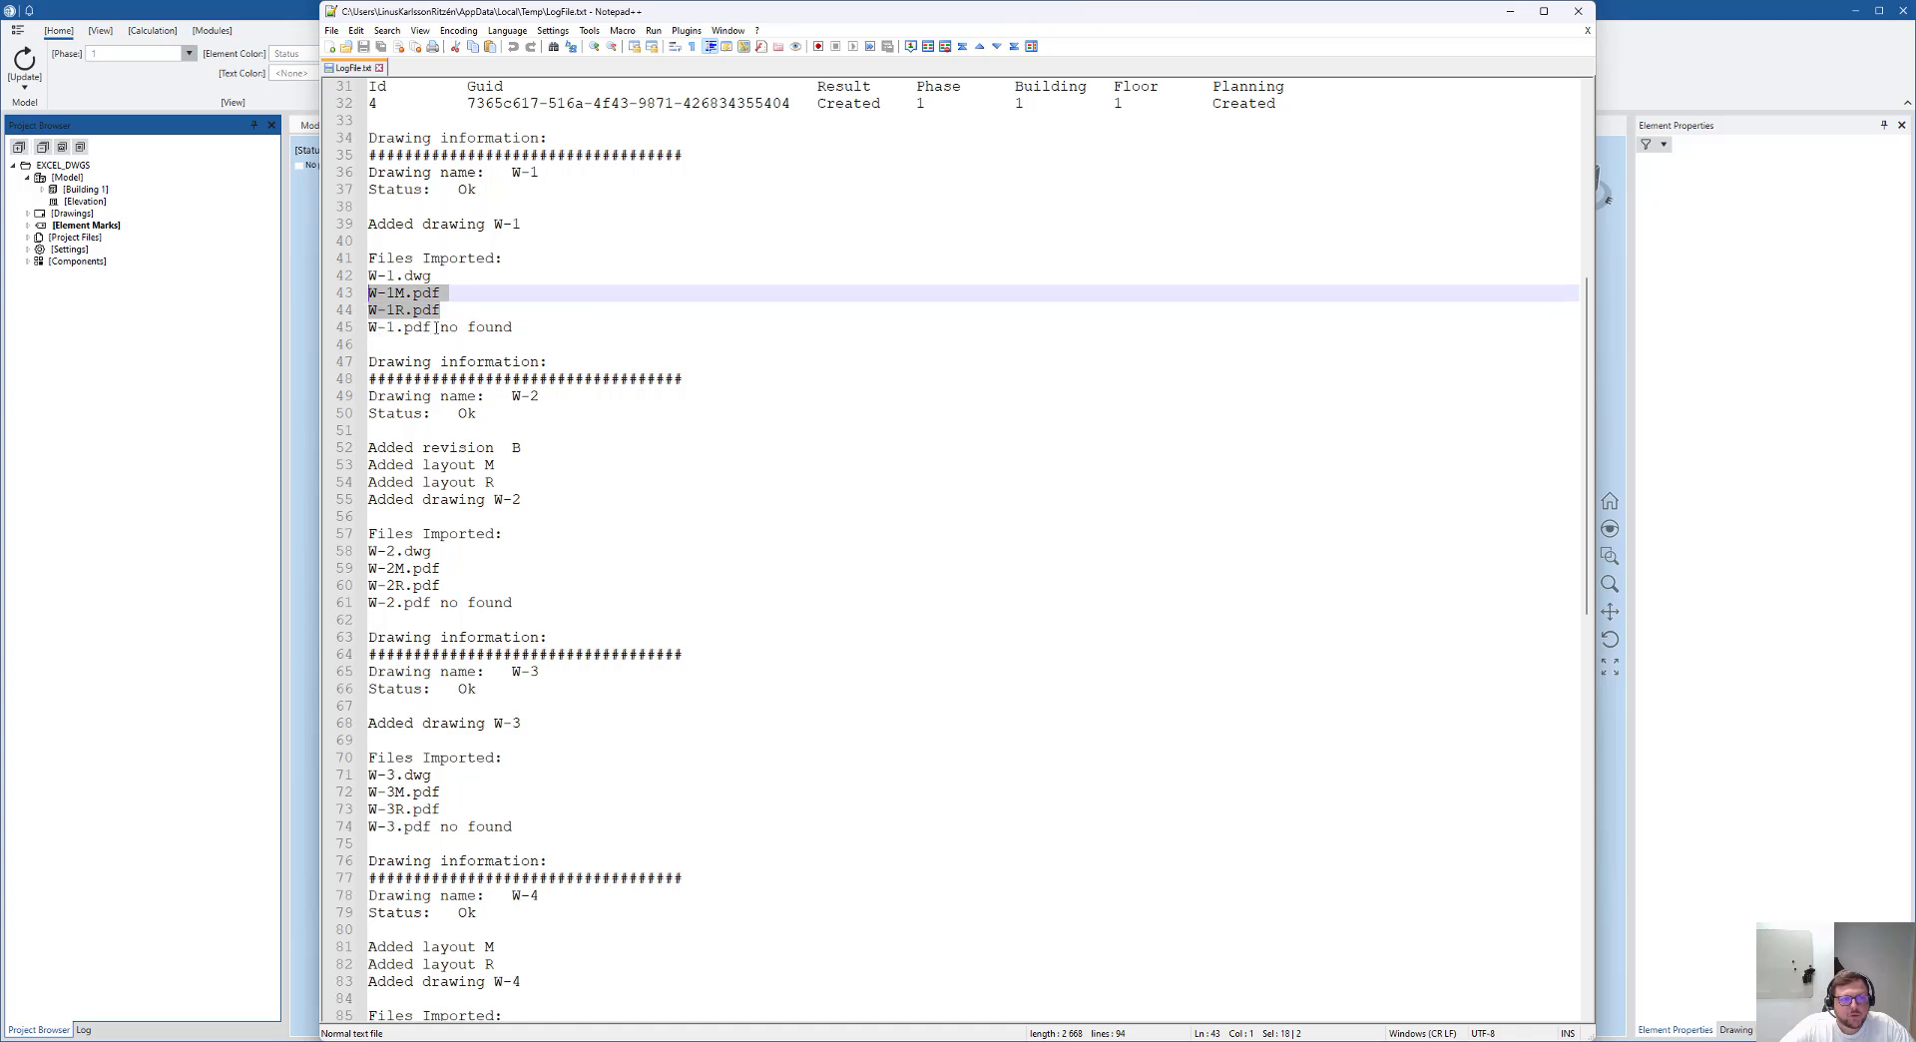
Remove the "no found" note and the W-1M.pdf and W-1R.pdf lines from the log's W-1 file list, and close the log.
left_click_drag(437, 327, 370, 293)
key("Delete")
left_click(455, 323)
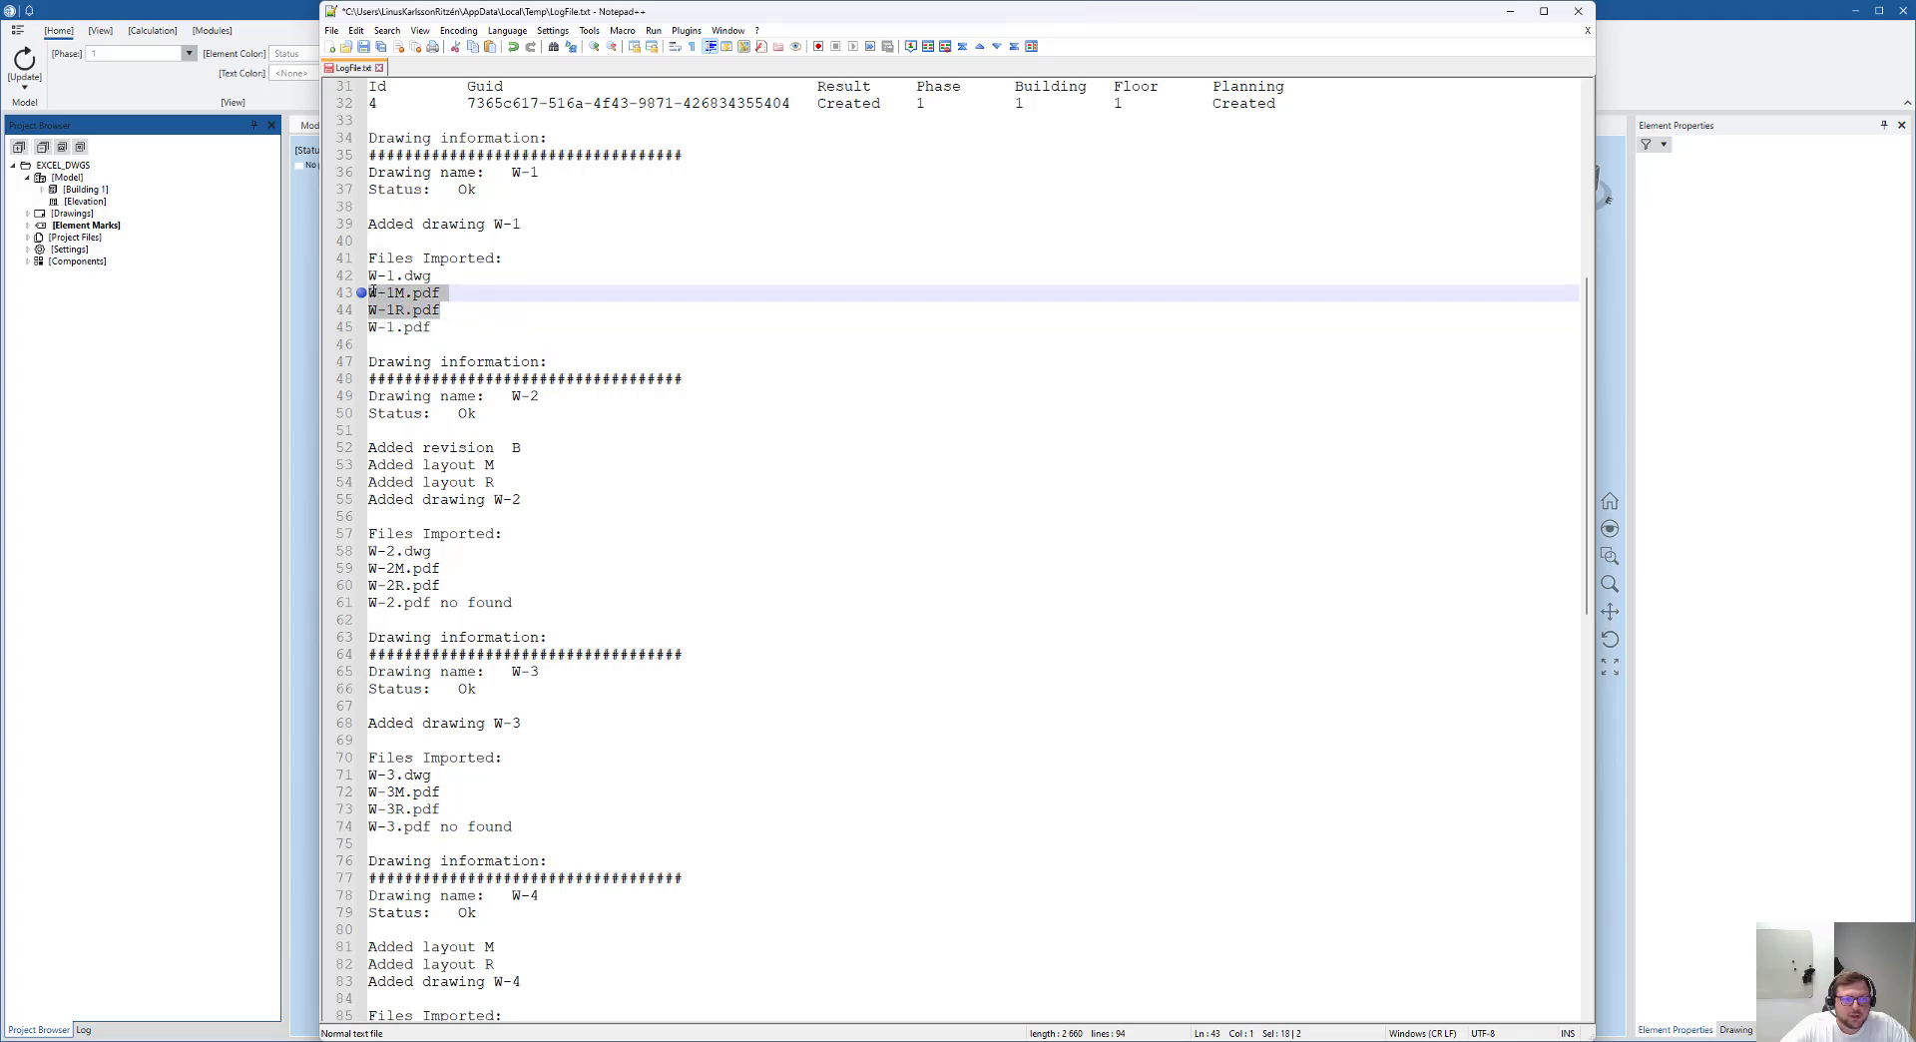
right_click(384, 297)
left_click(421, 355)
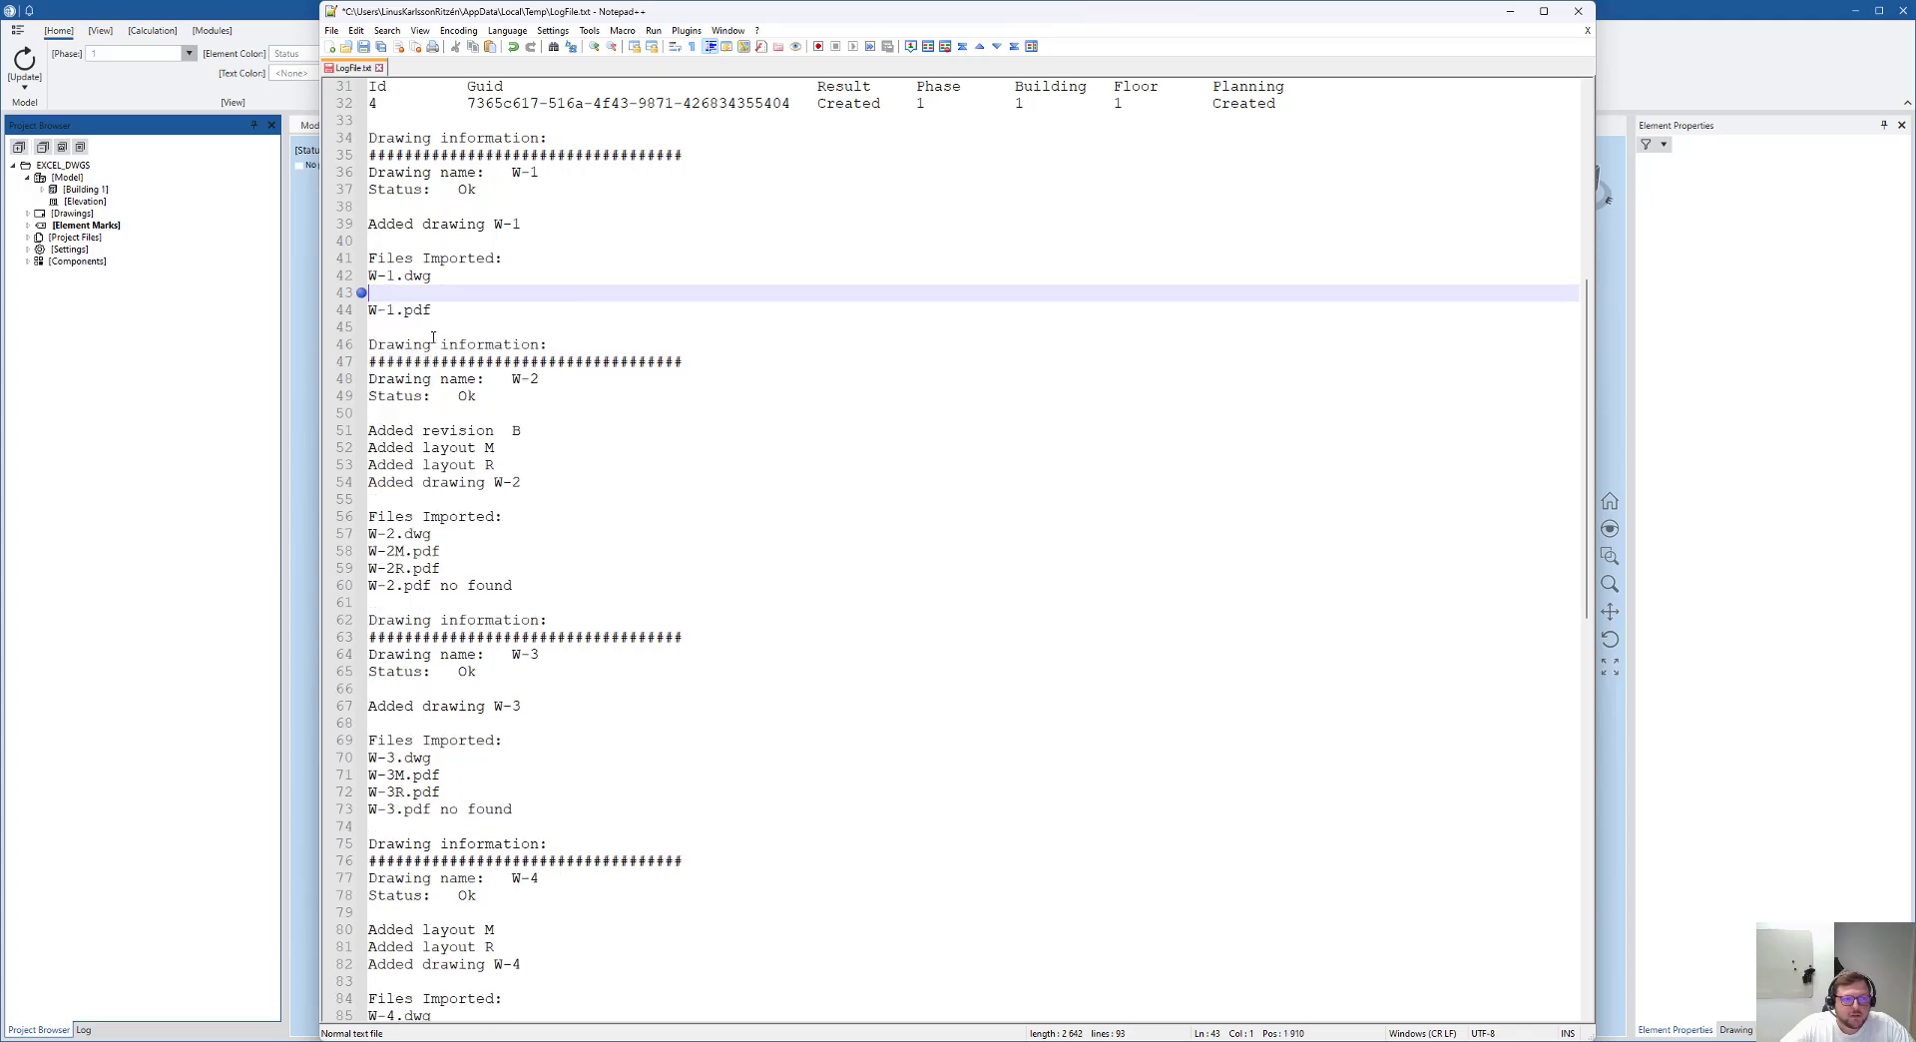
key("BackSpace")
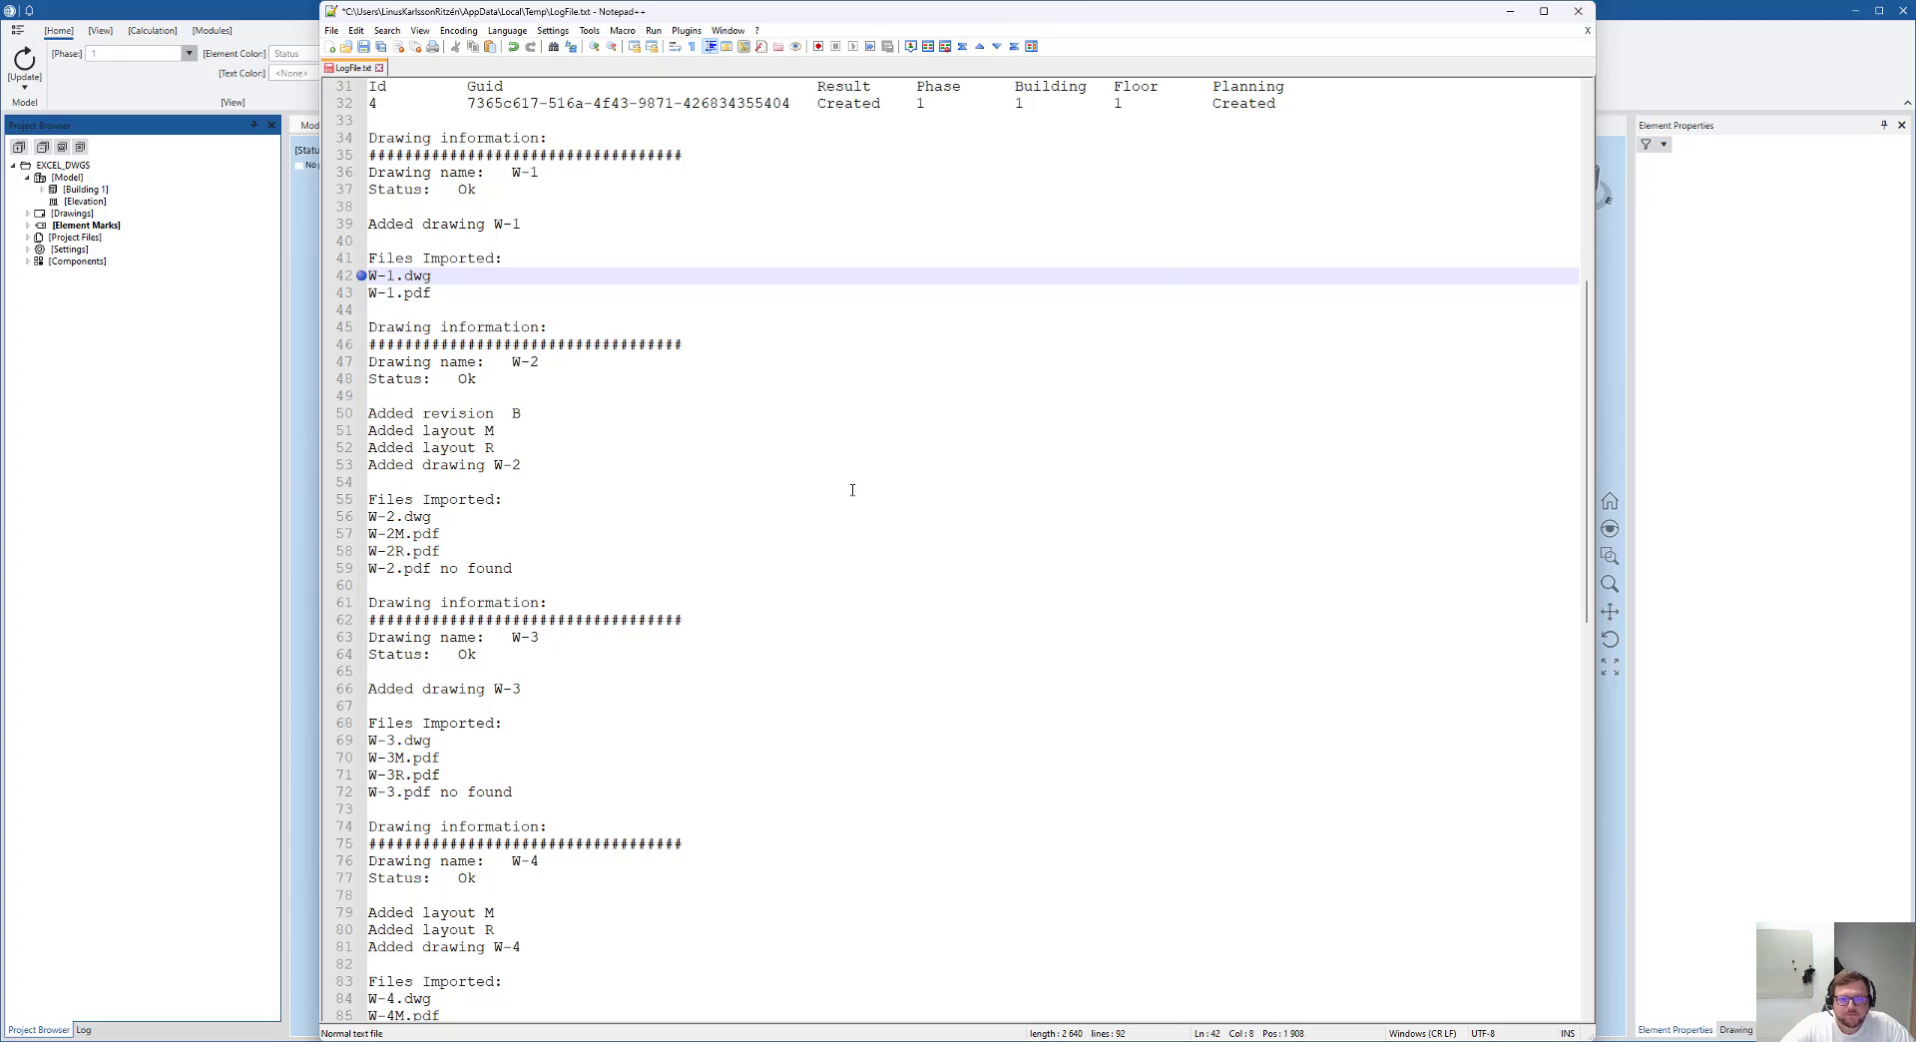
left_click(1578, 11)
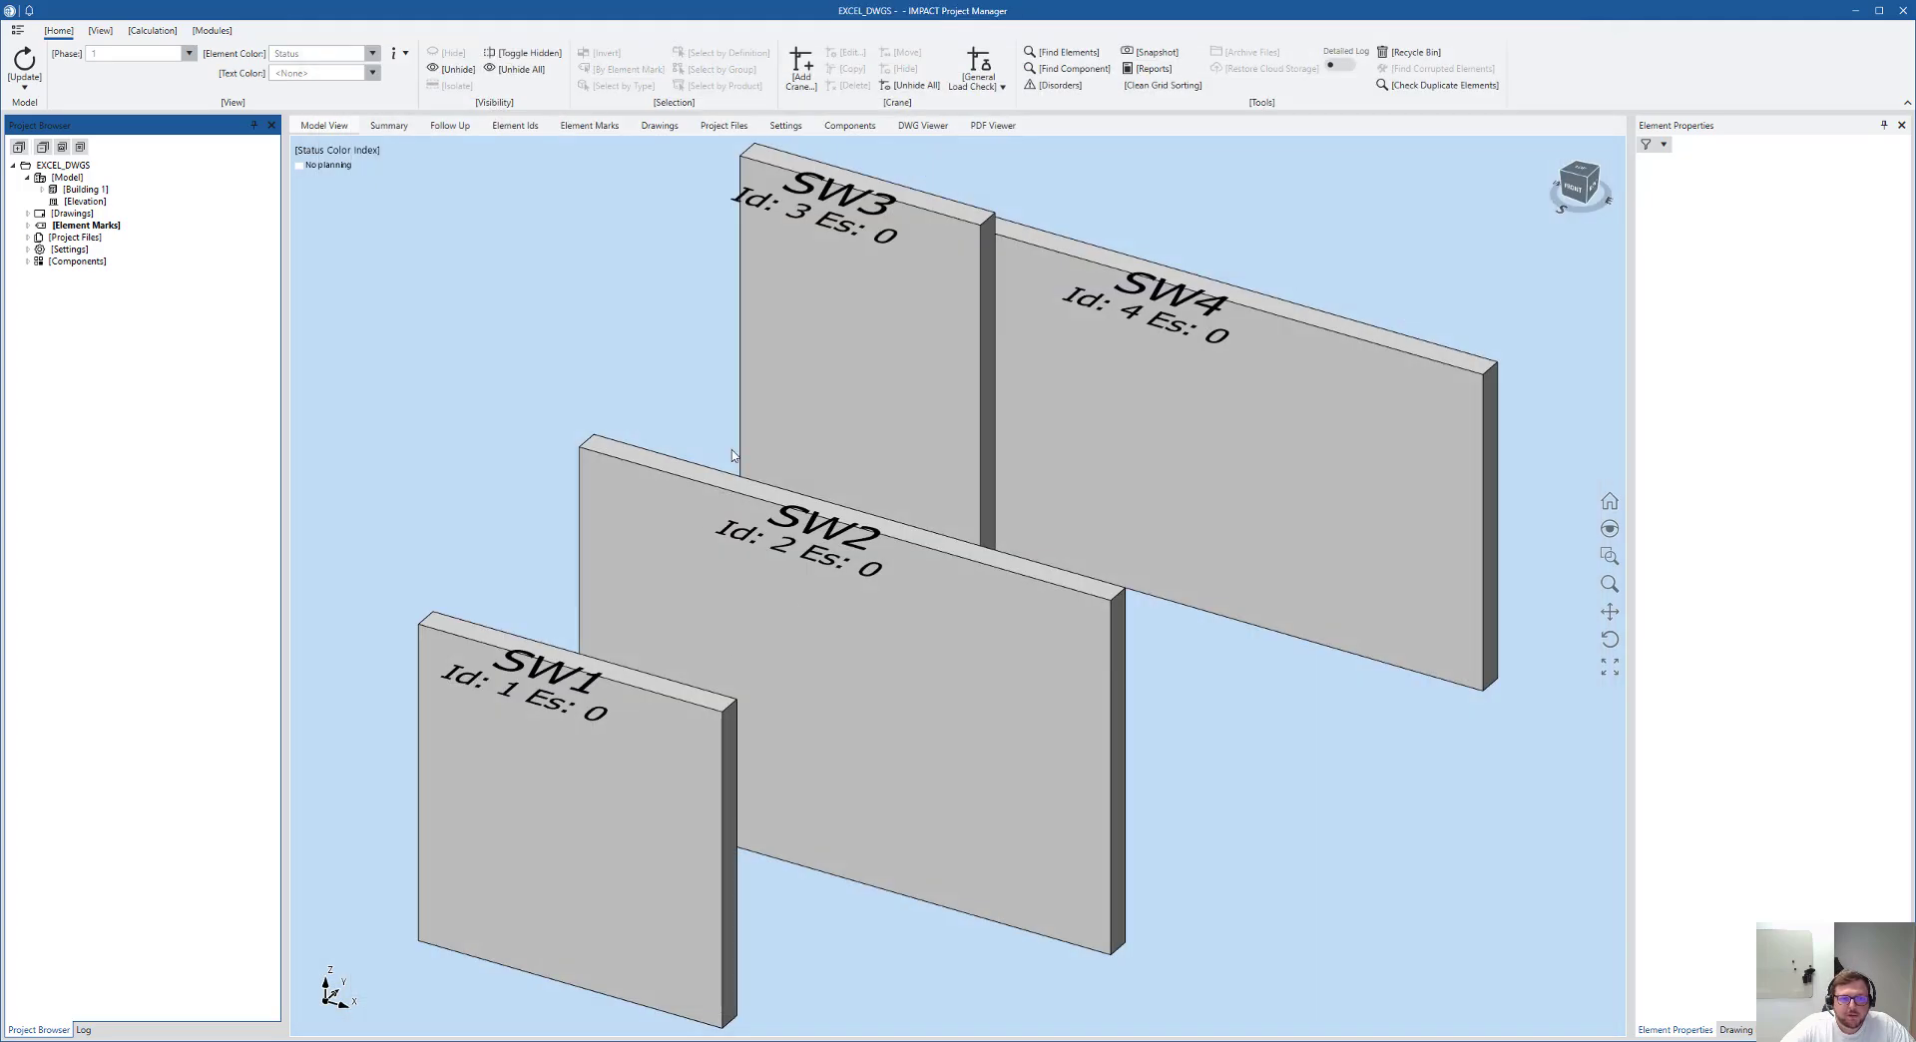
Open the PDF drawings of wall SW1 with all its layouts, view W-1M.pdf, and minimize the PDF window.
scroll(671, 405, "down", 5)
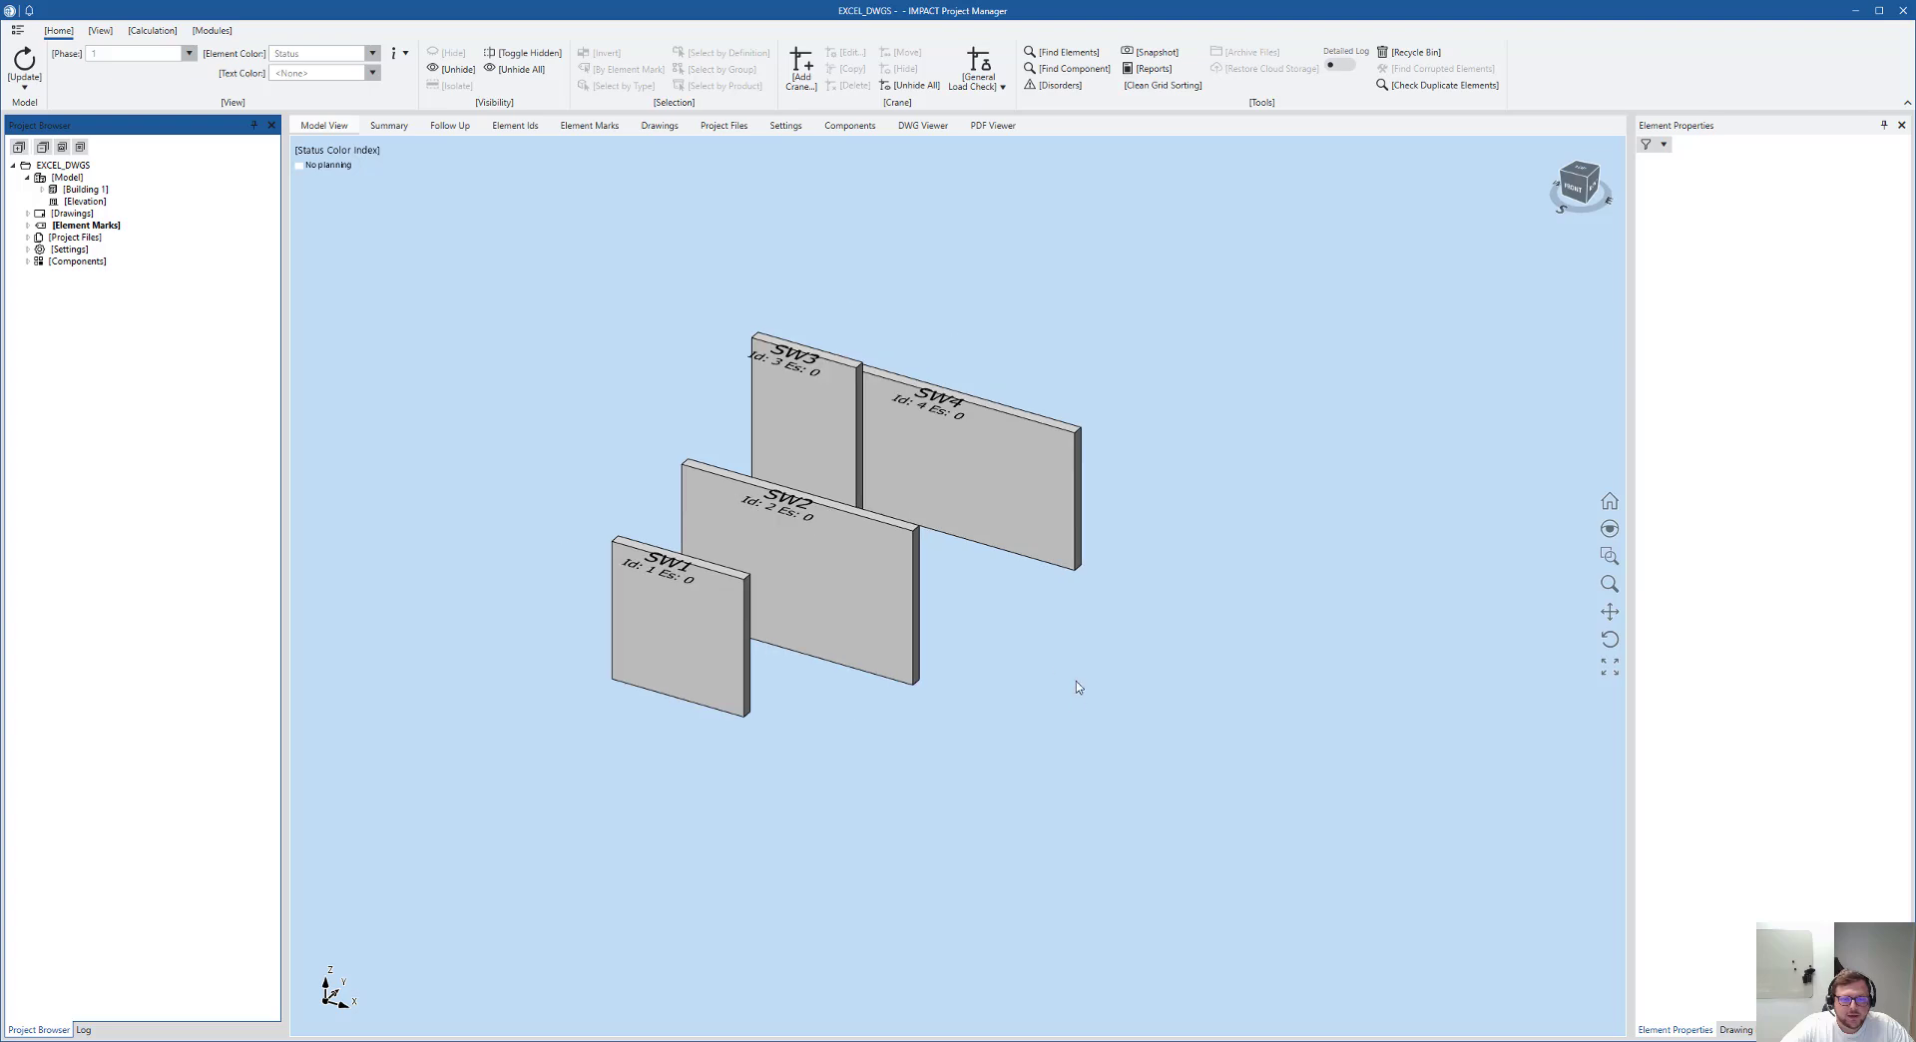
left_click_drag(1078, 687, 1033, 755)
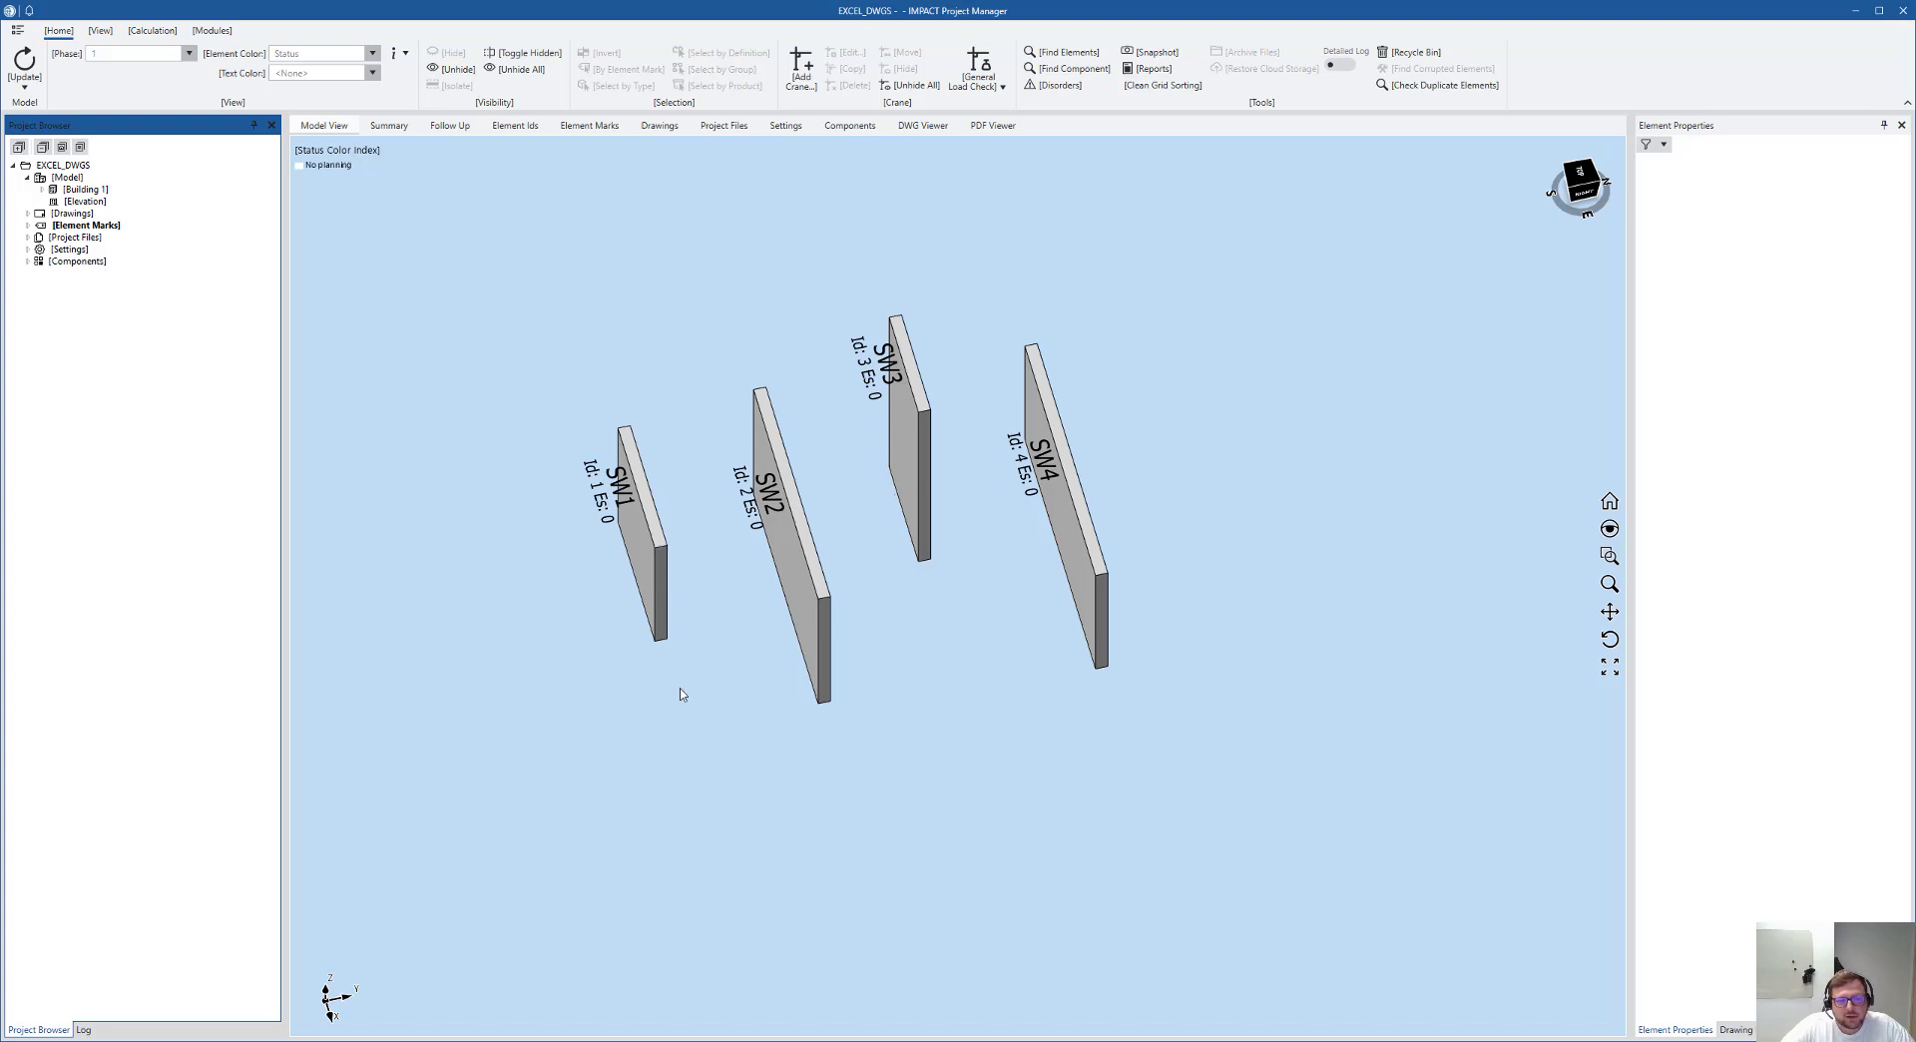
left_click_drag(746, 753, 808, 701)
left_click(674, 612)
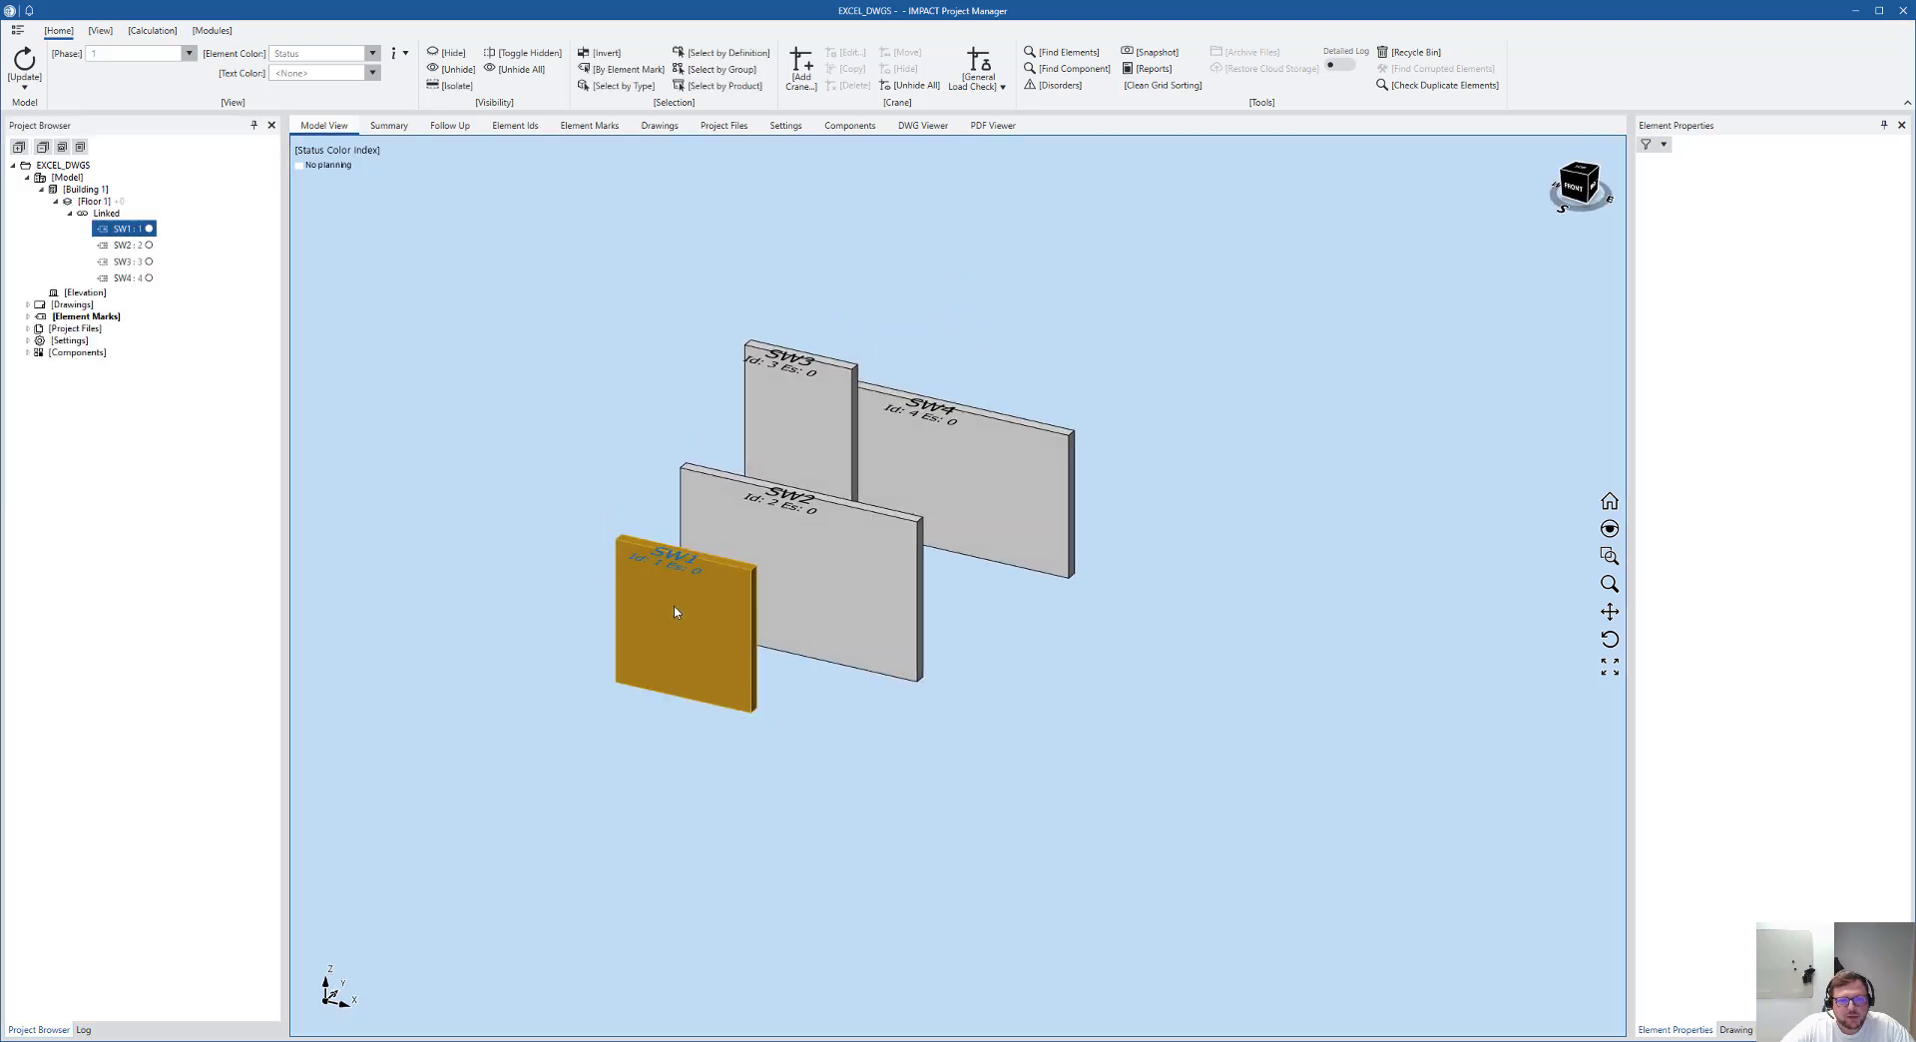
right_click(674, 608)
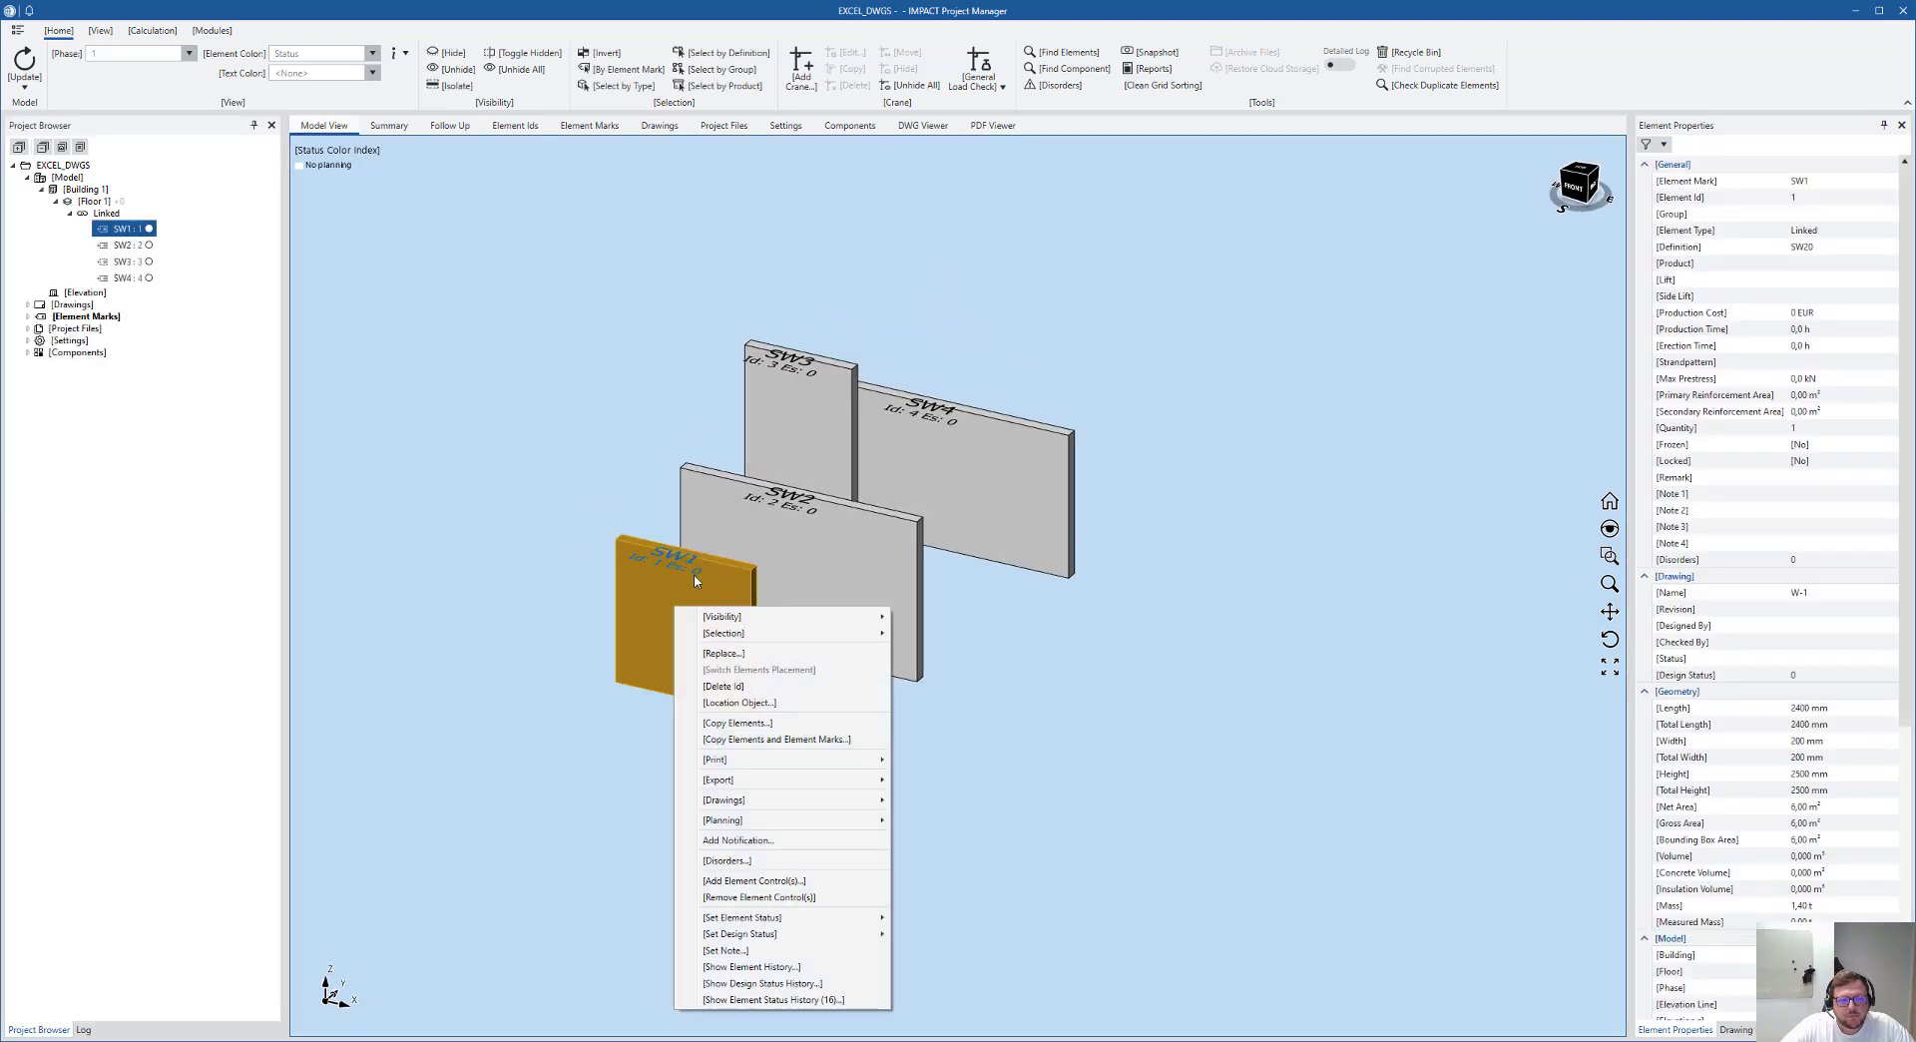
mouse_move(725, 808)
left_click(564, 665)
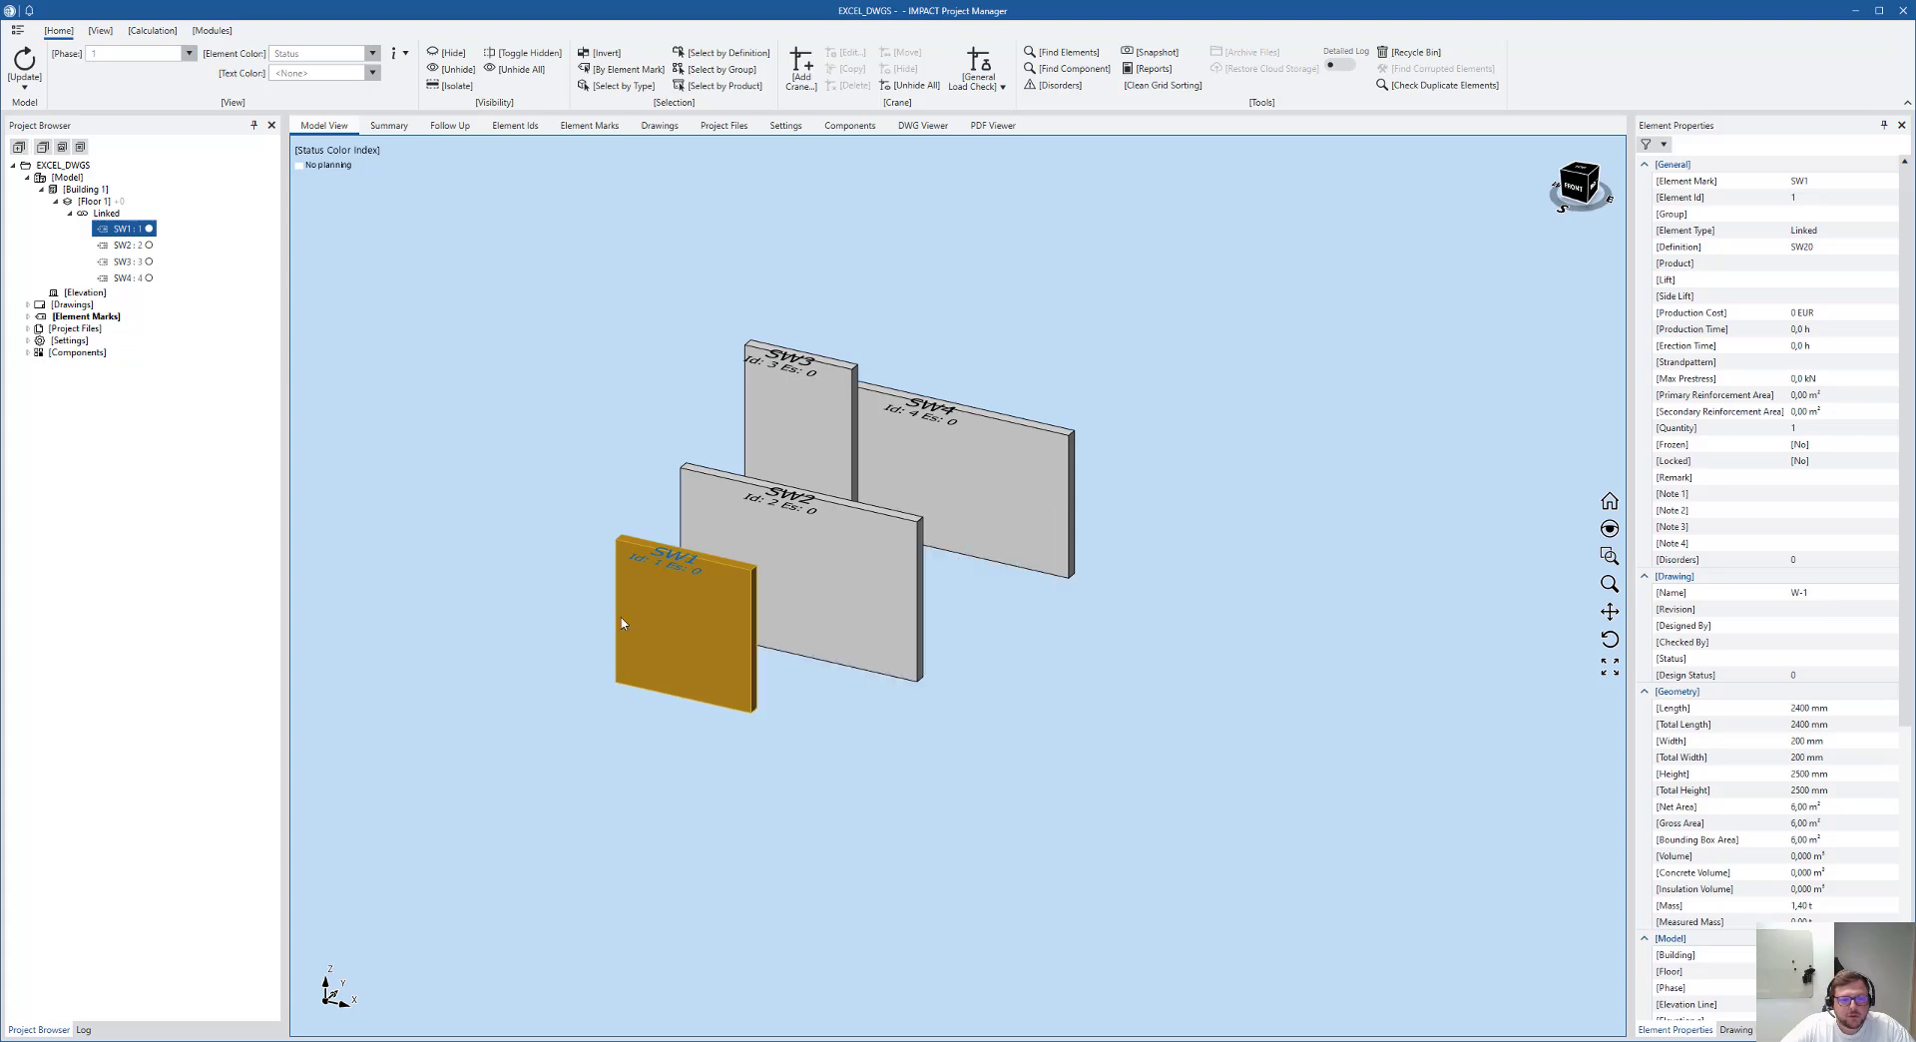
right_click(662, 604)
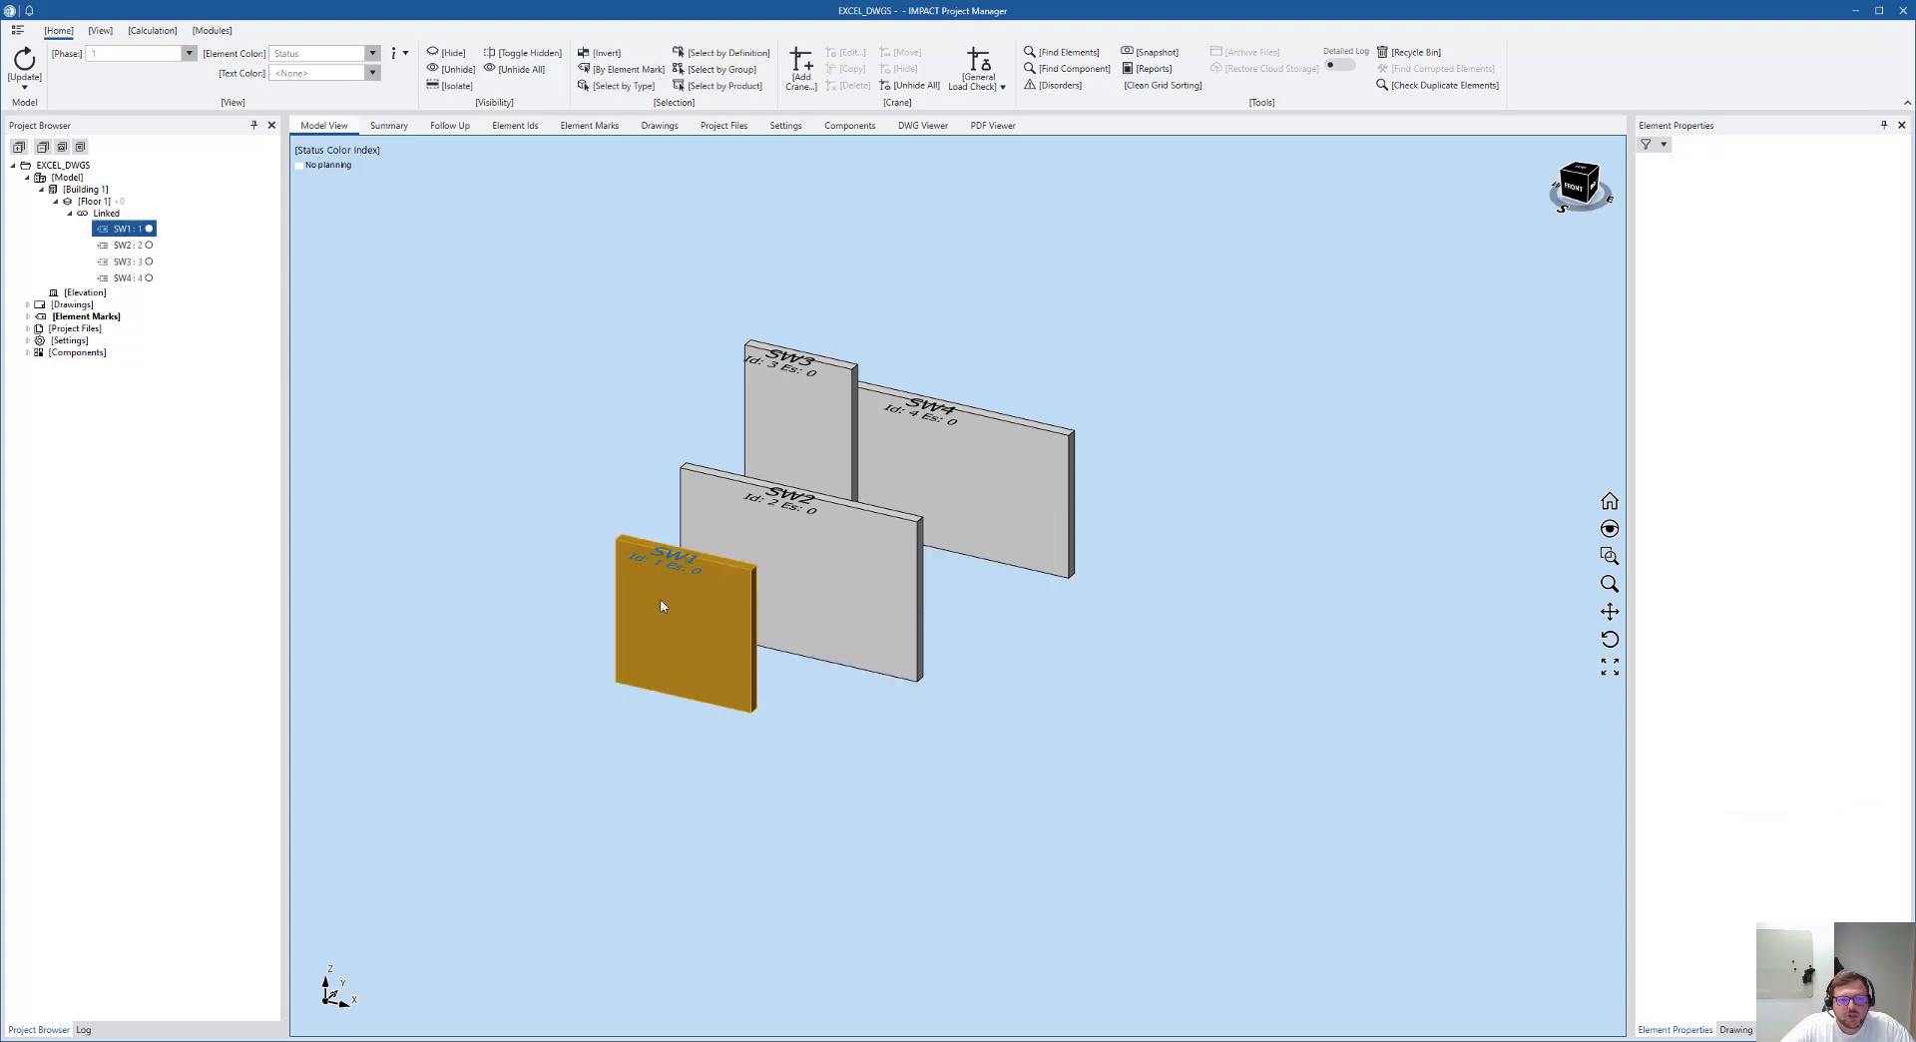
mouse_move(711, 799)
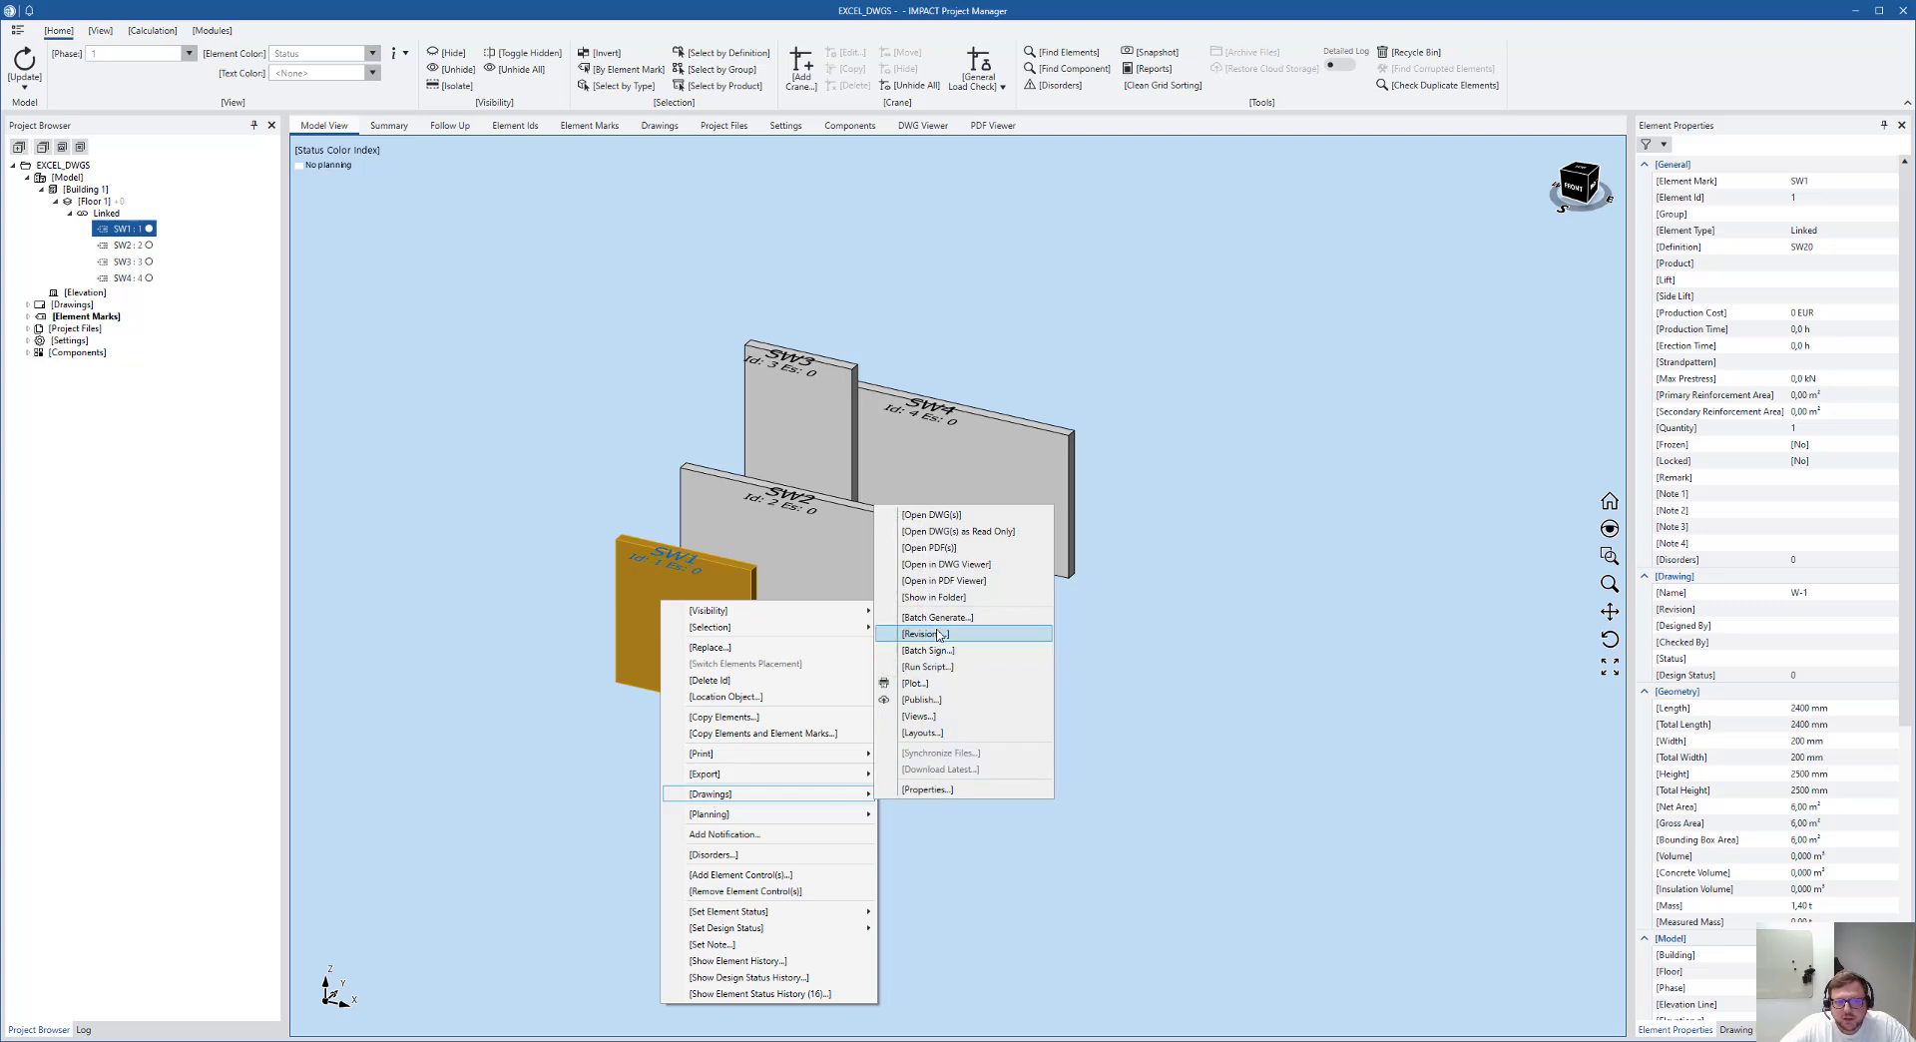
left_click(930, 548)
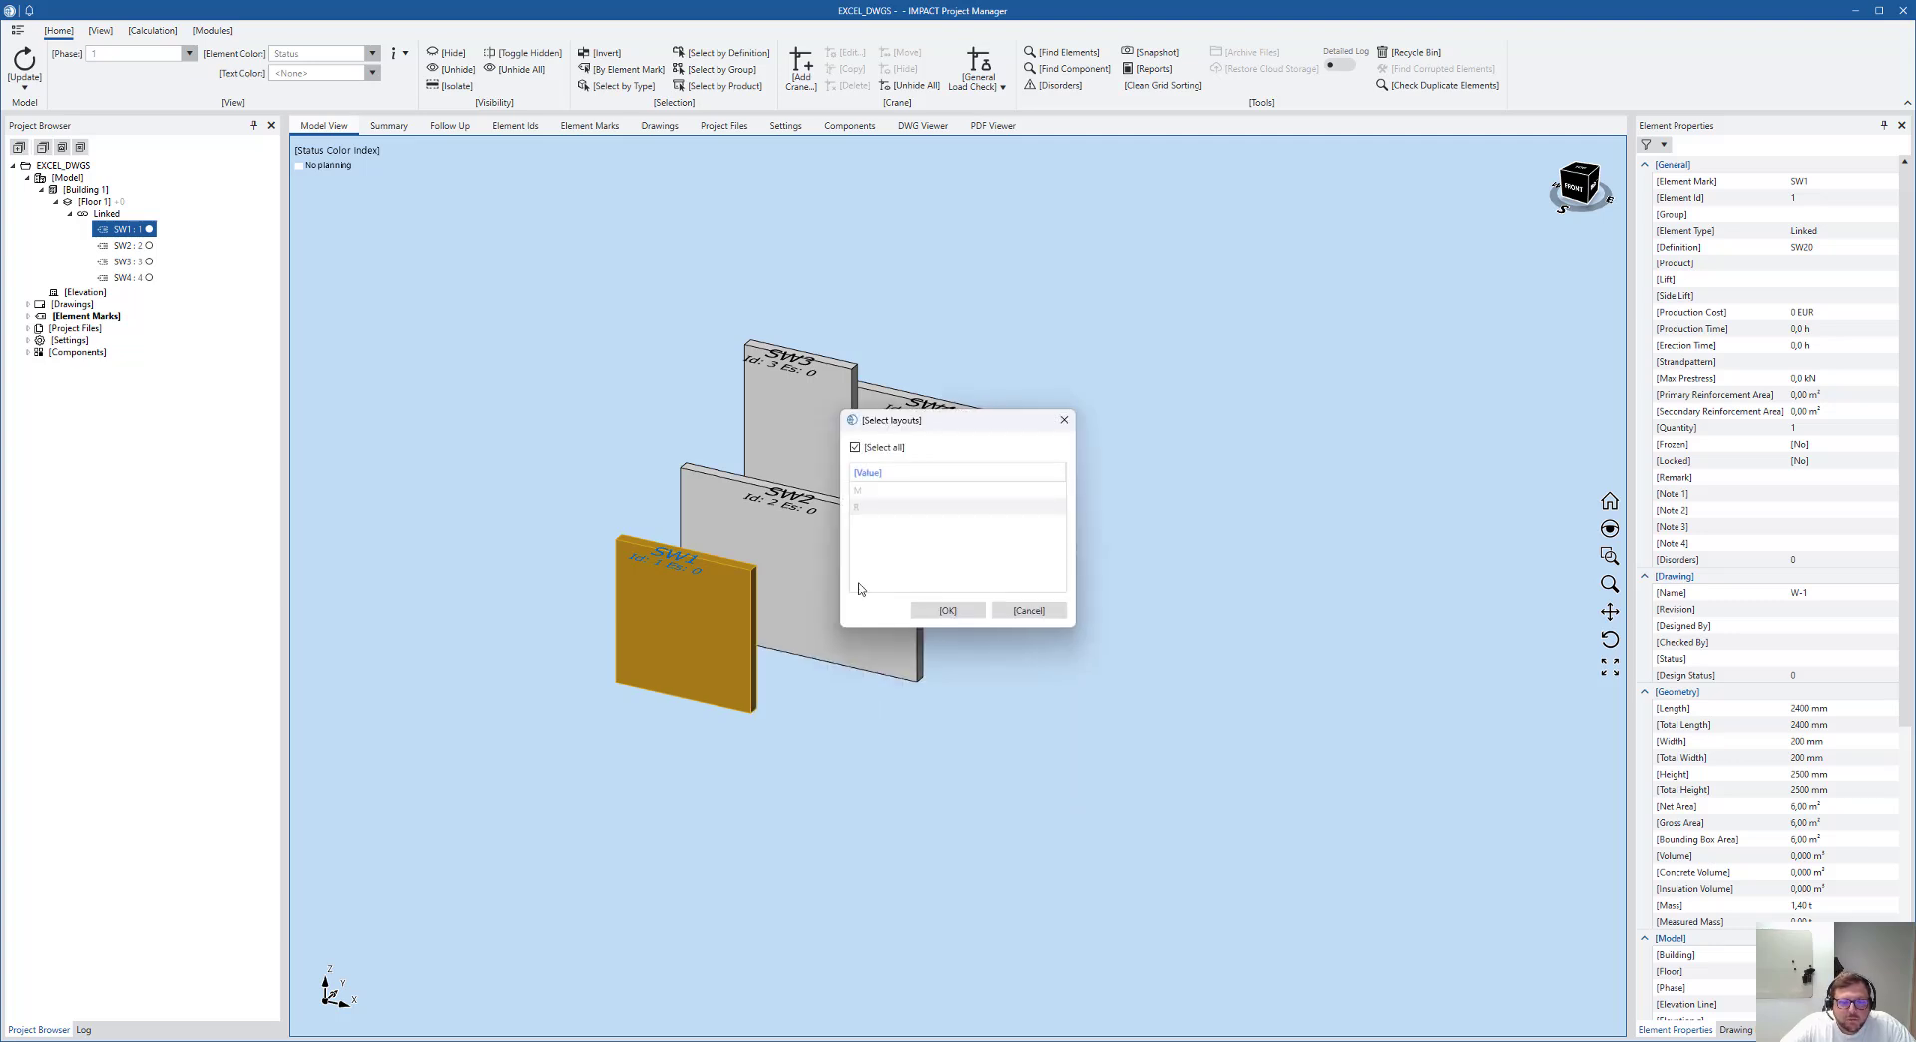
left_click(970, 612)
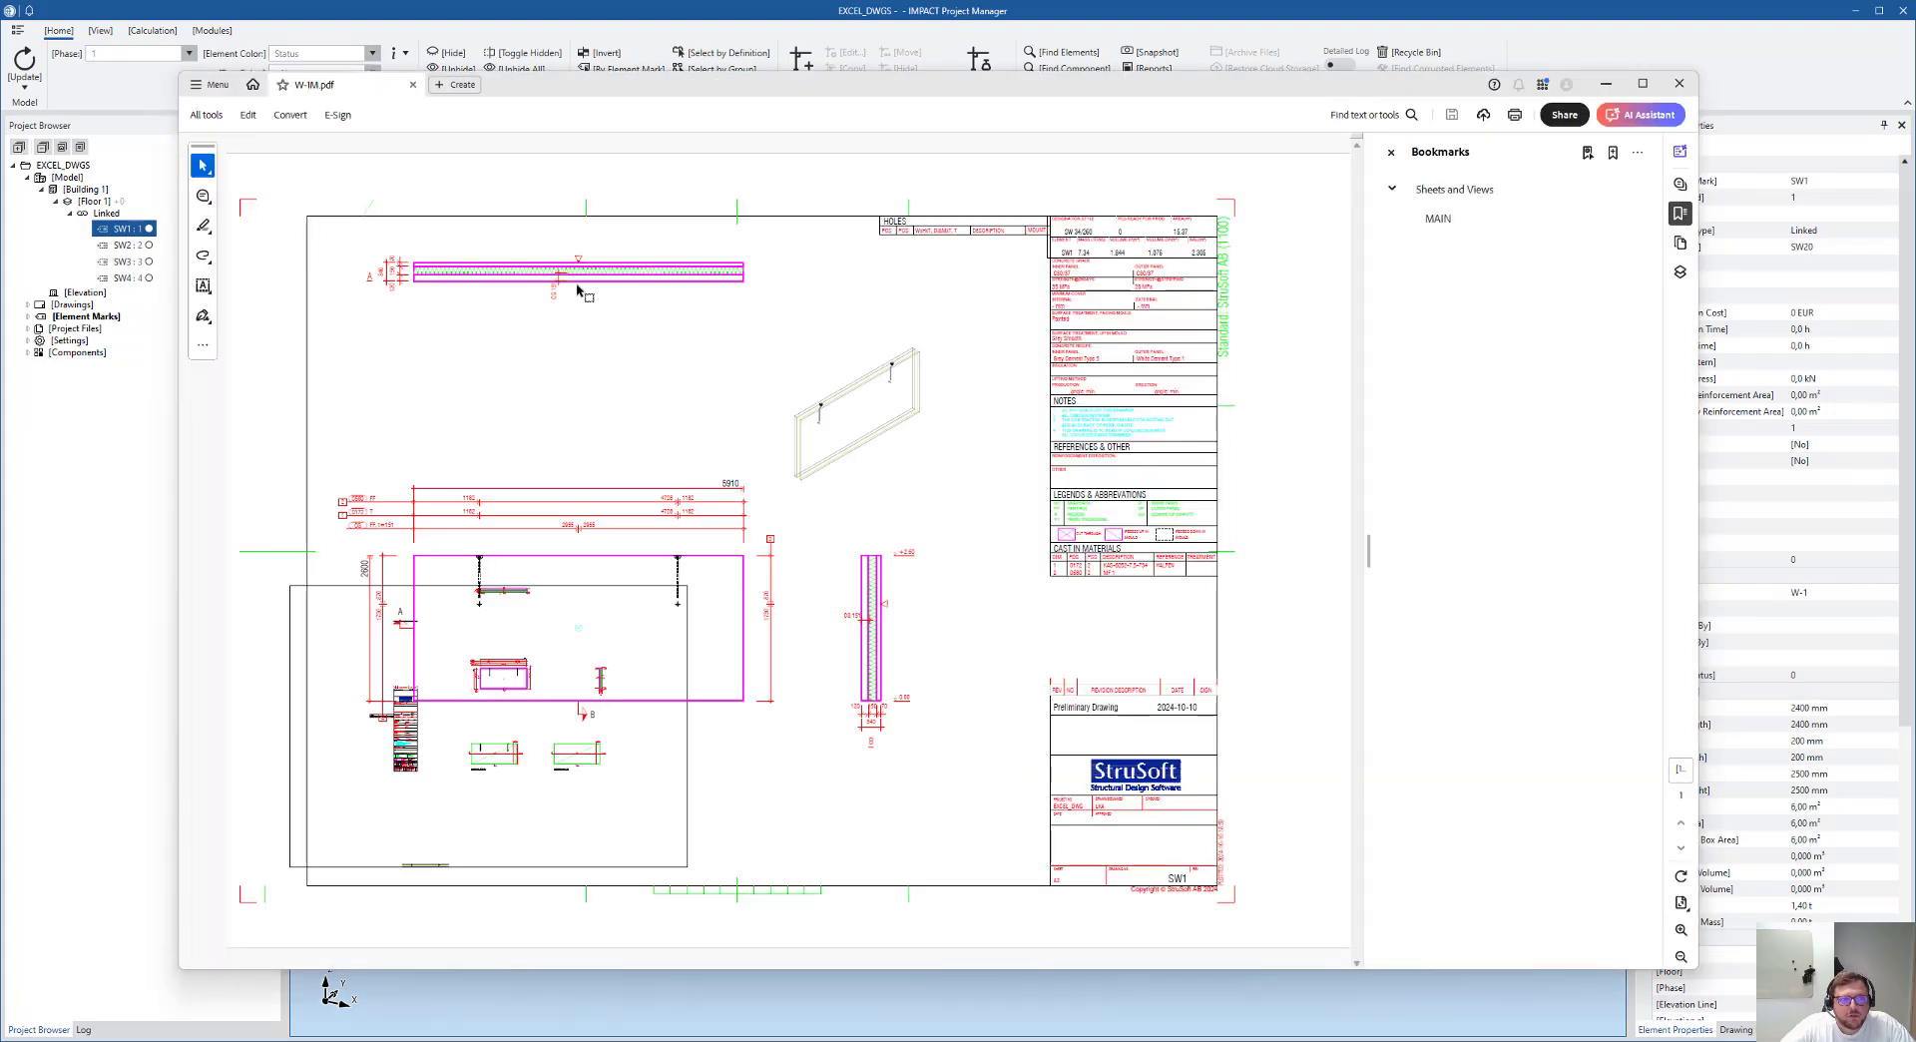
left_click(1608, 86)
View wall SW1's drawing in the DWG Viewer, return to the model view, and deselect the wall.
right_click(707, 604)
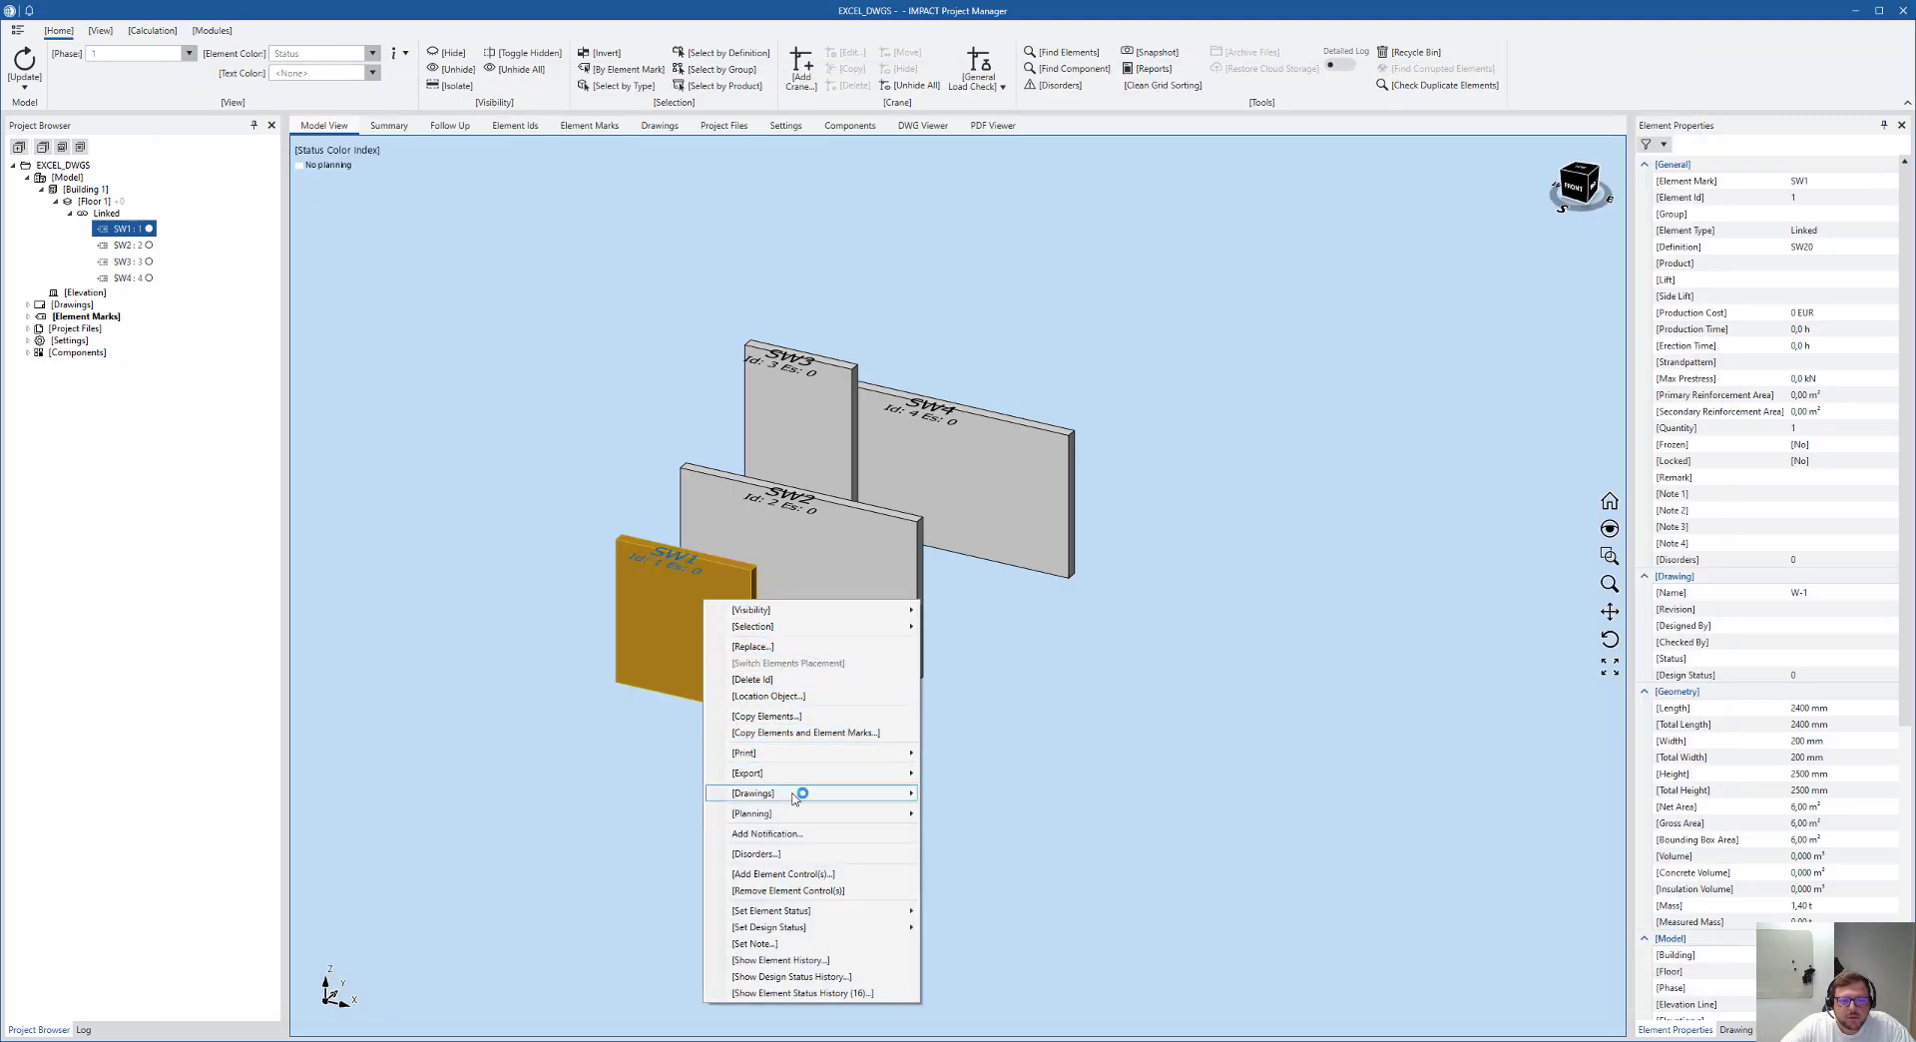
mouse_move(798, 793)
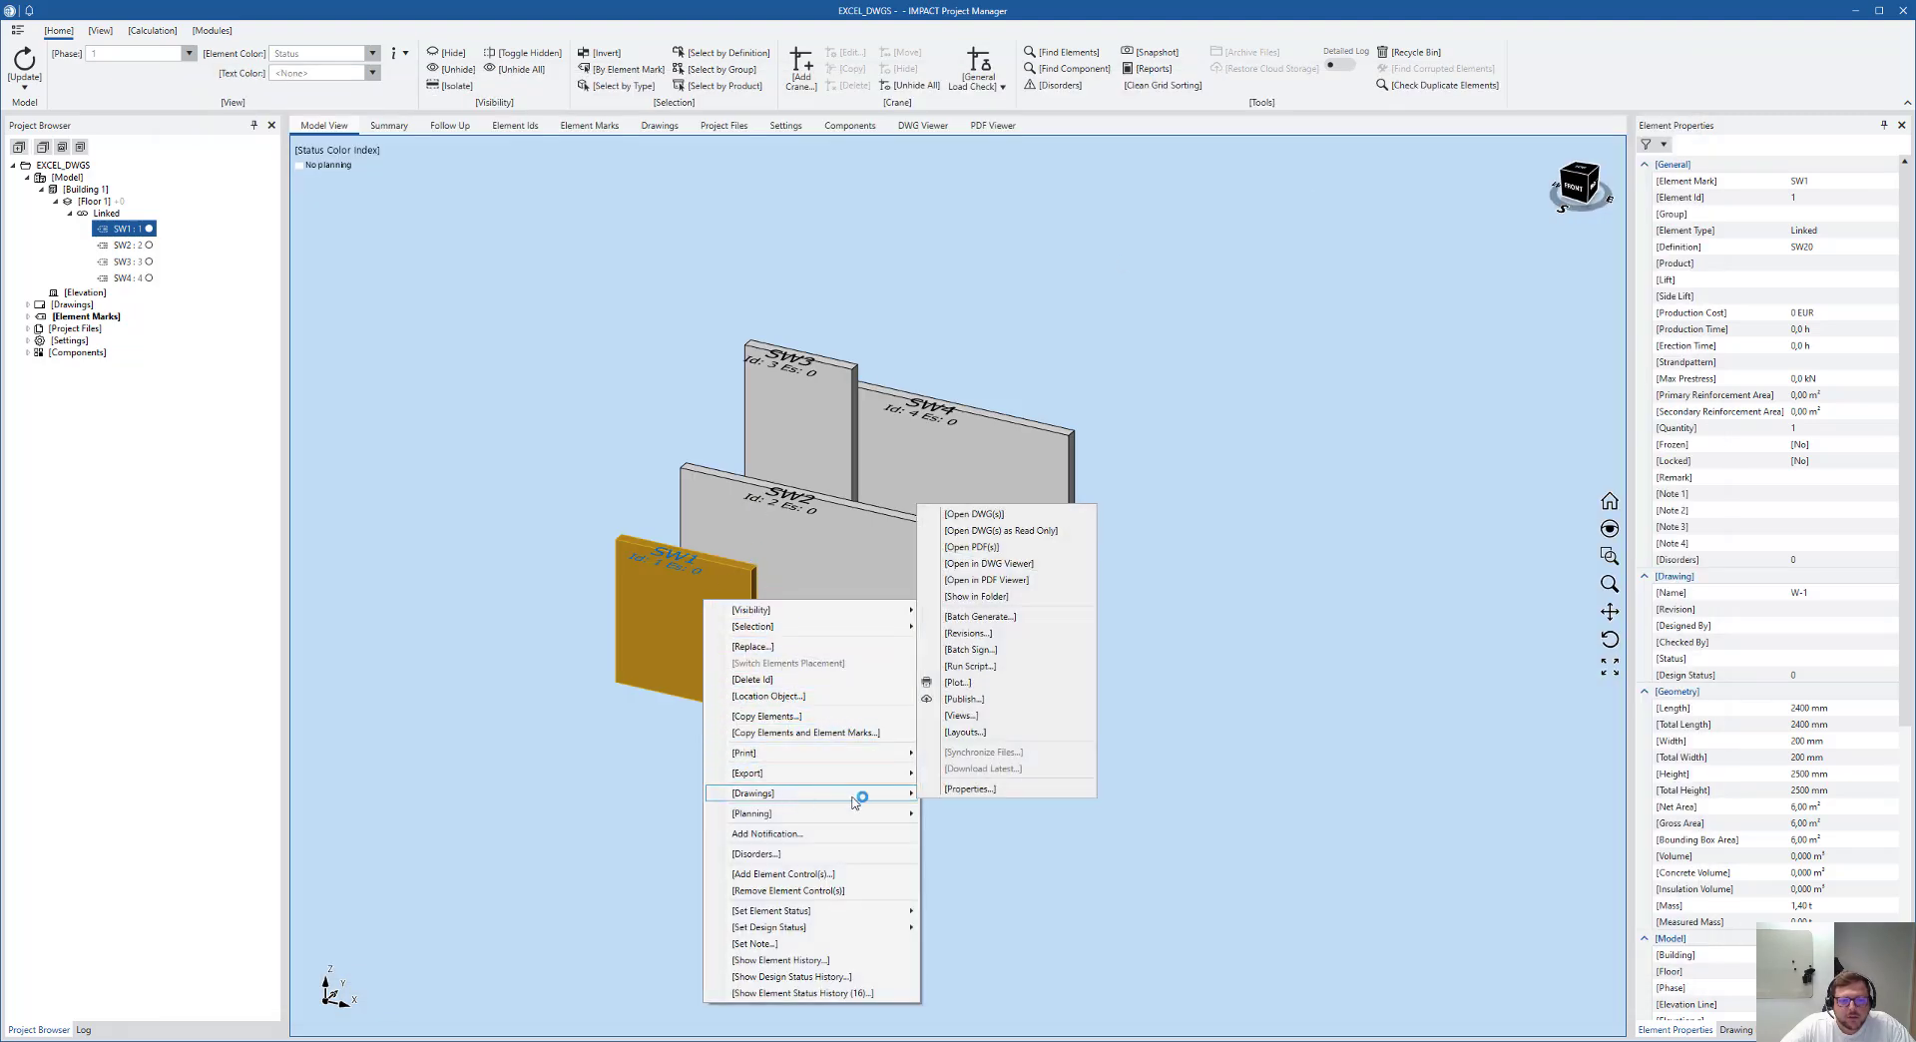
left_click(1009, 564)
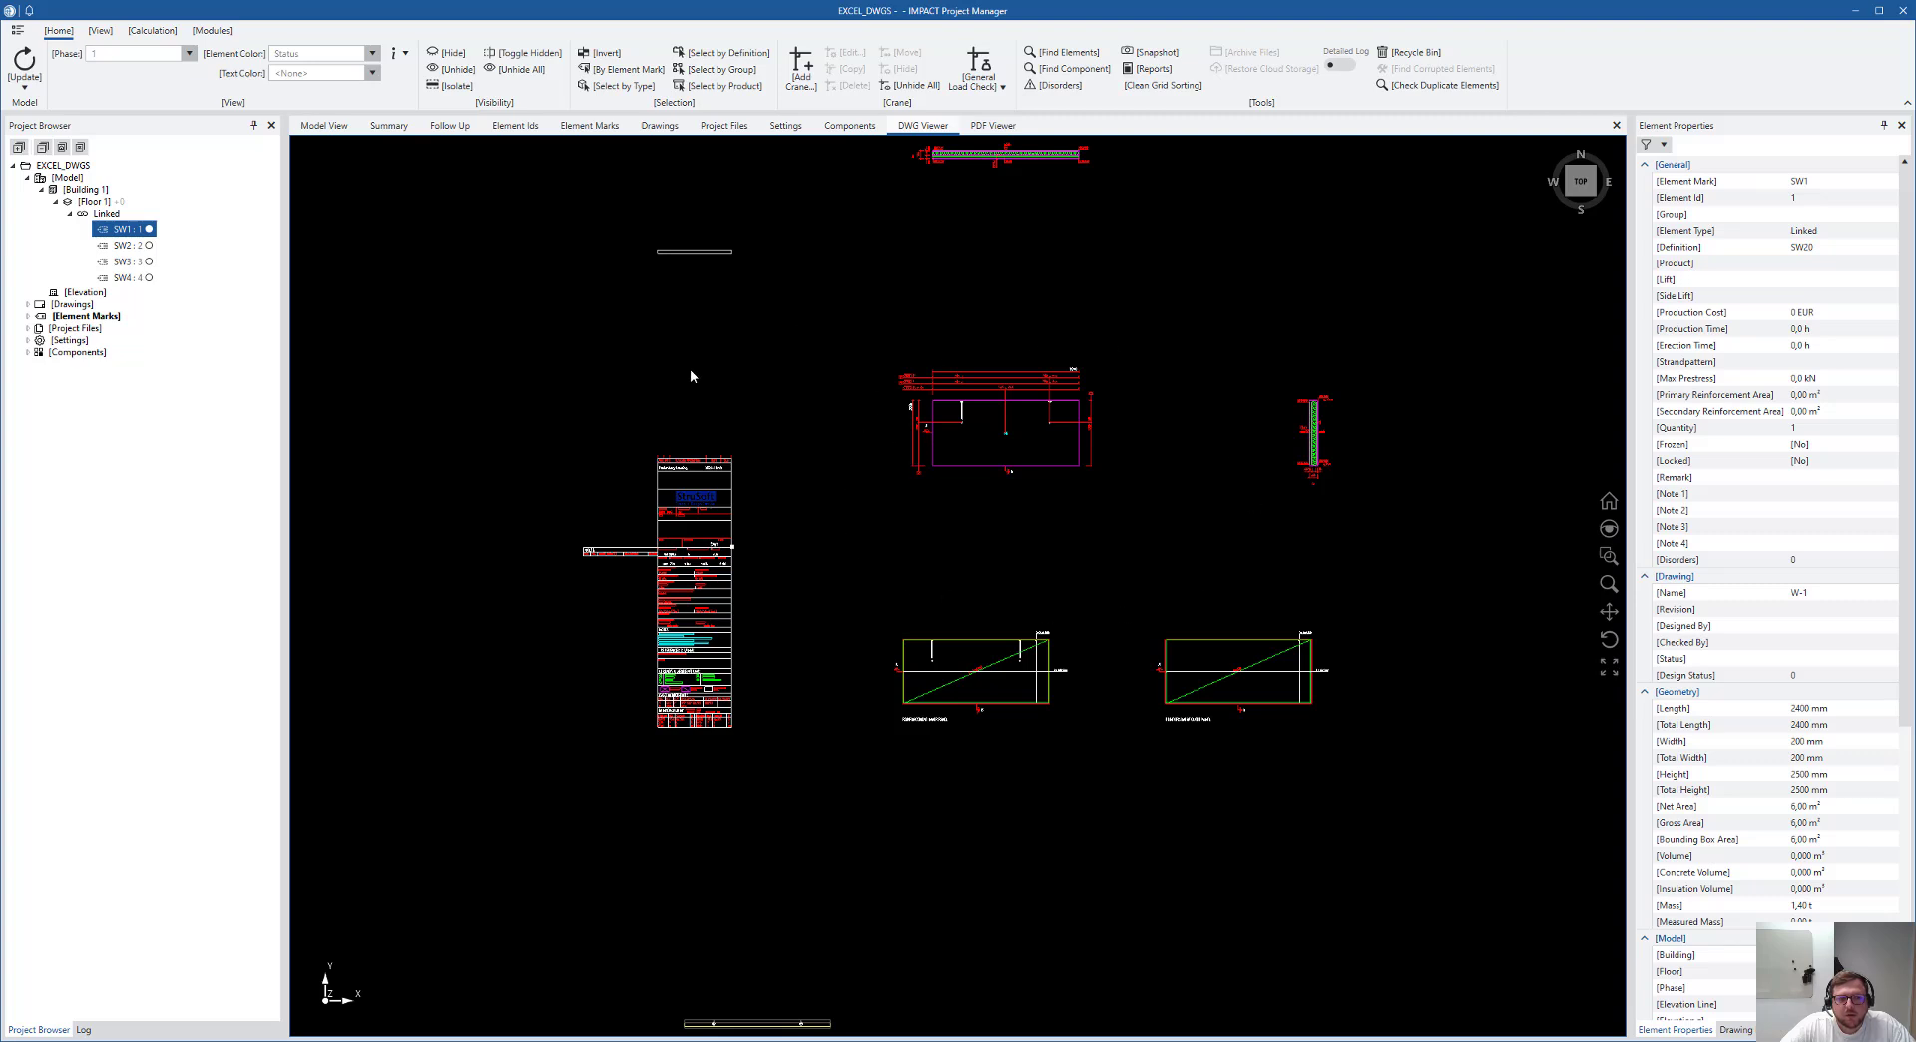
left_click(341, 127)
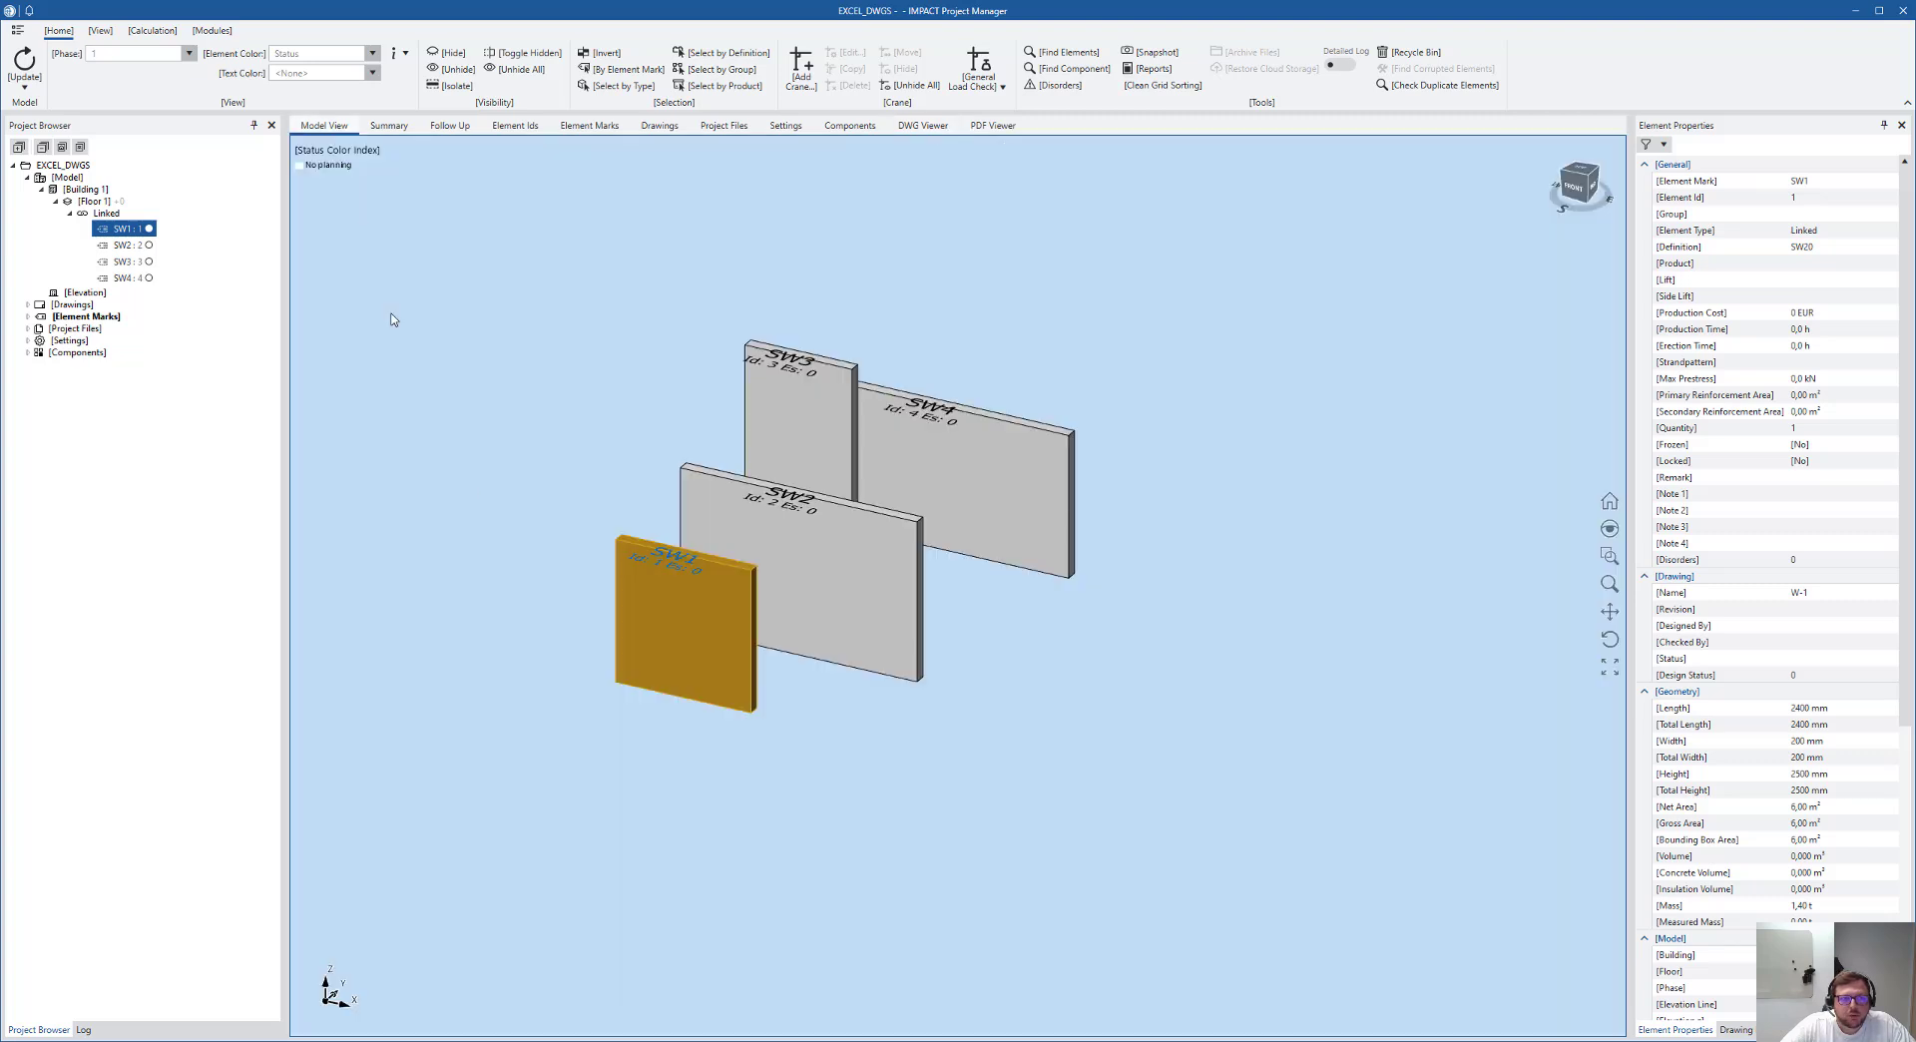
left_click(521, 515)
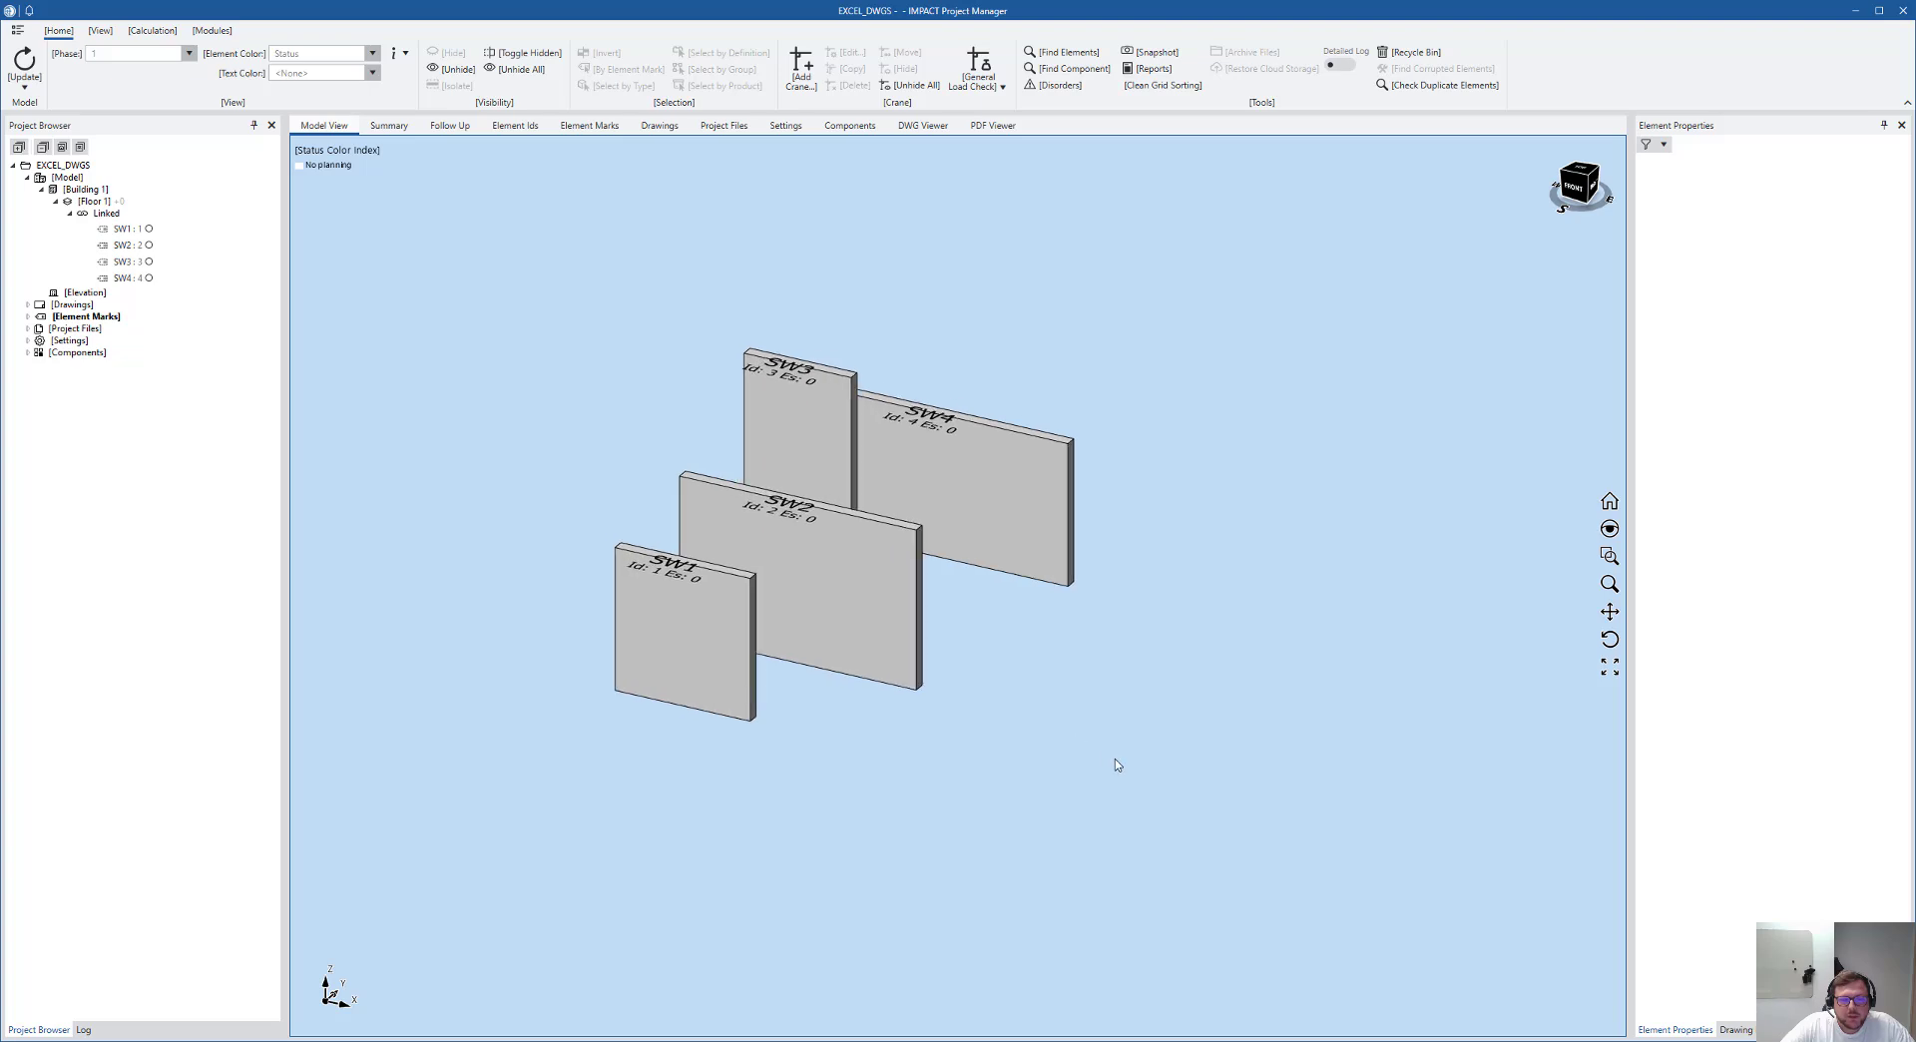
left_click_drag(1236, 711, 928, 836)
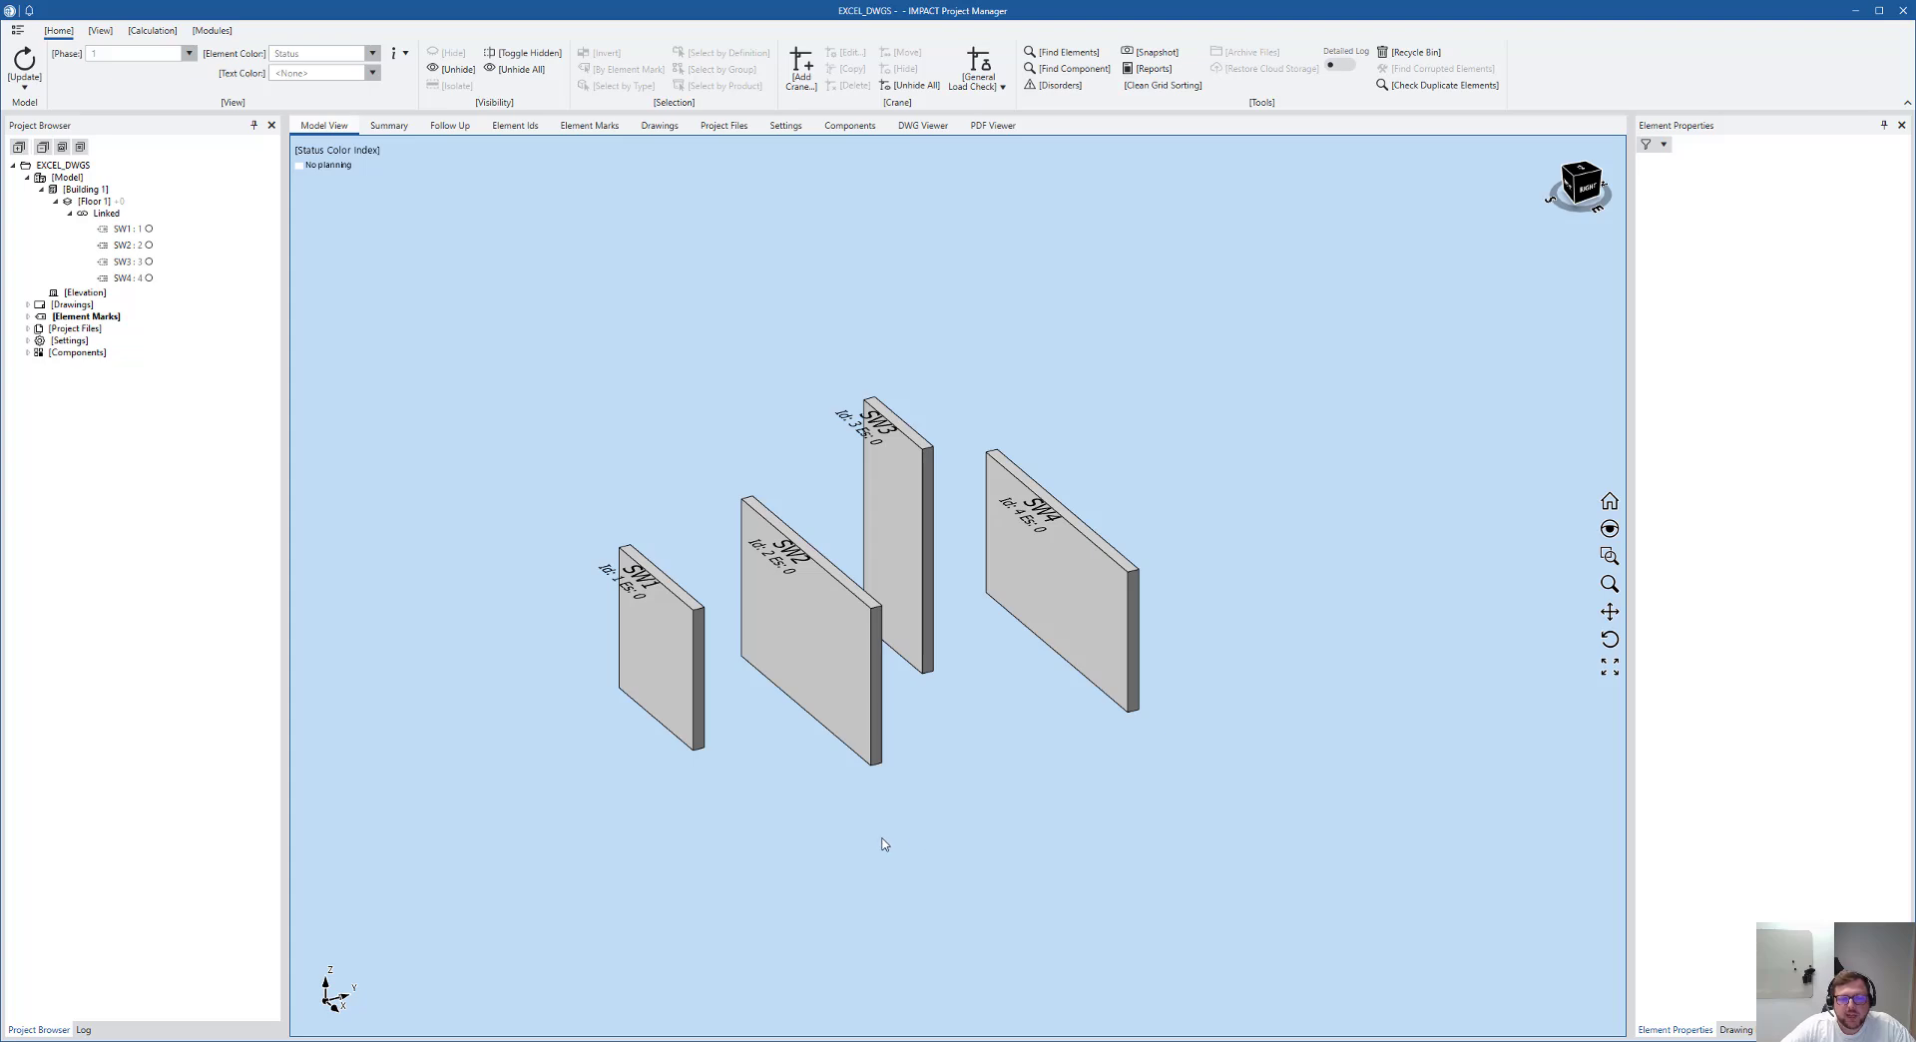